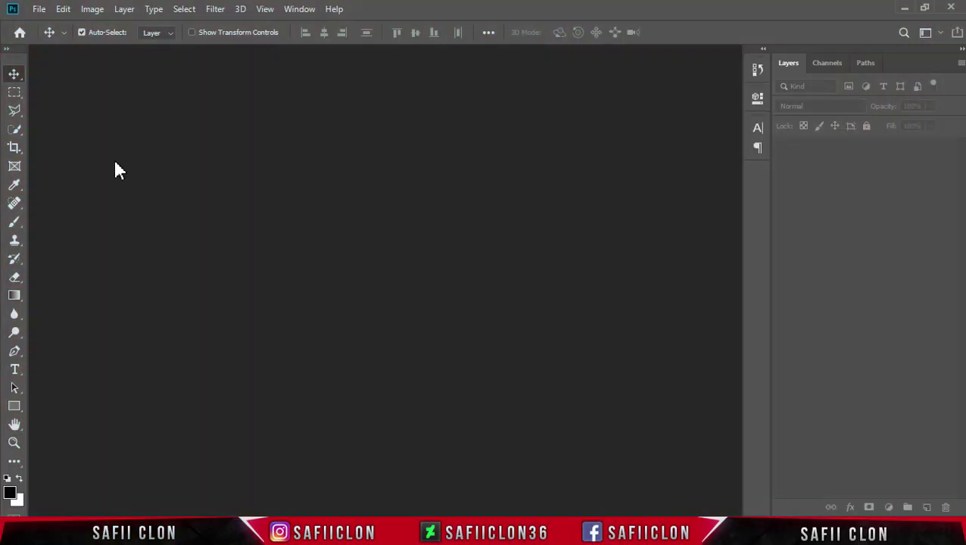
Open celebration-couple-enjoyment-1587646.jpg from the Polaroid folder as a single Background layer.
click(38, 10)
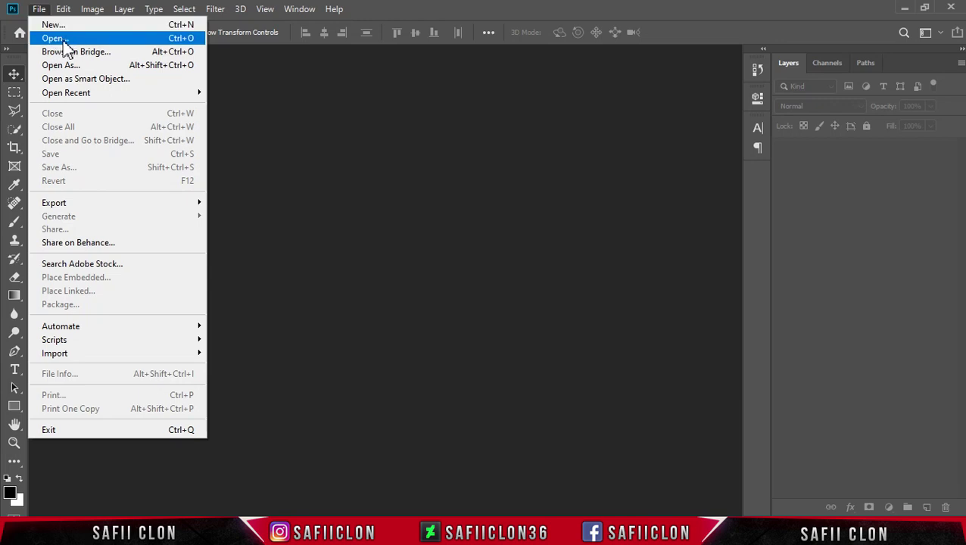
click(62, 39)
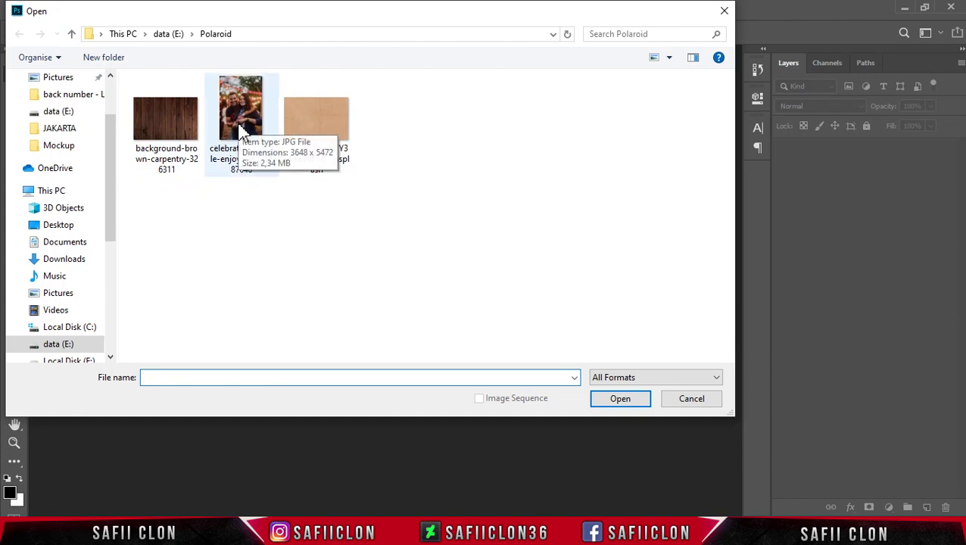
click(264, 155)
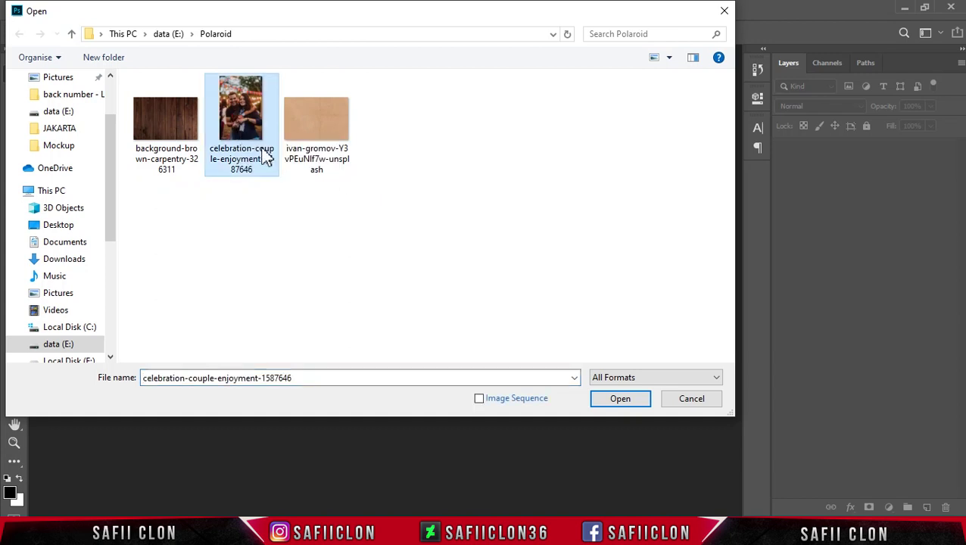
click(620, 399)
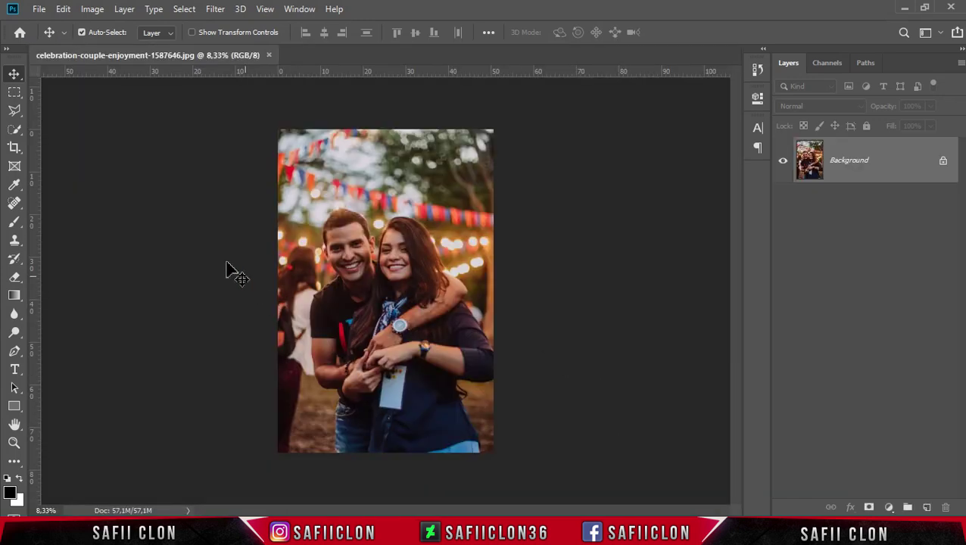
click(15, 94)
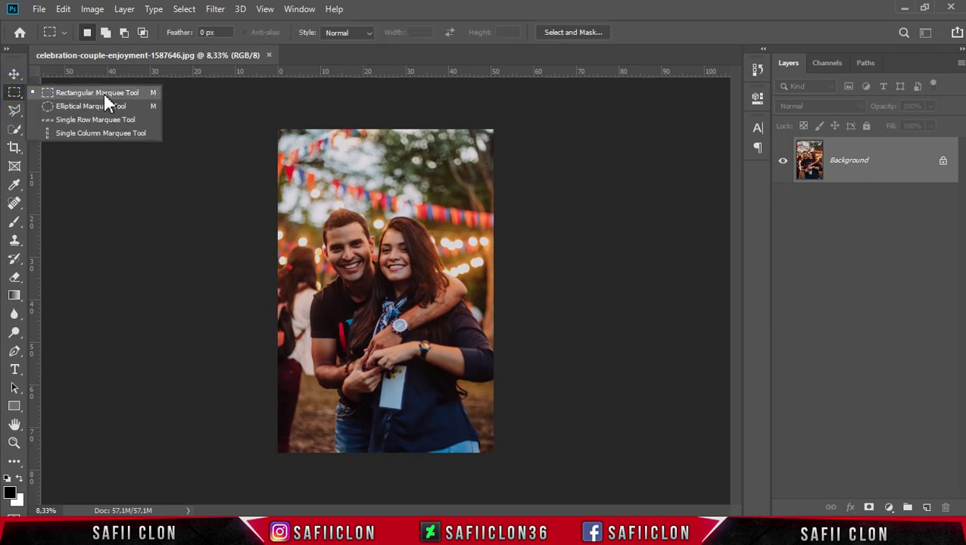
Select a rectangle around the couple and add a layer mask hiding everything outside it.
click(82, 97)
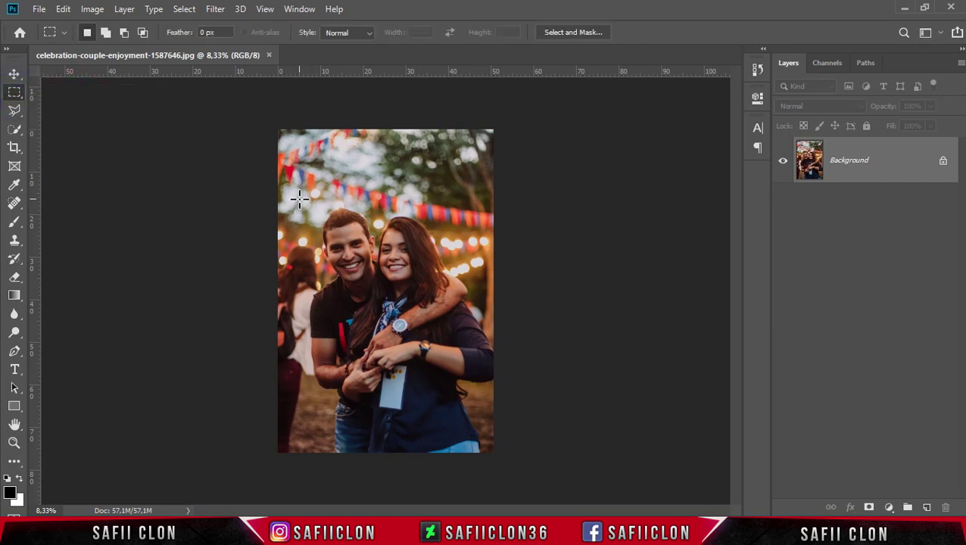
drag(300, 198, 504, 403)
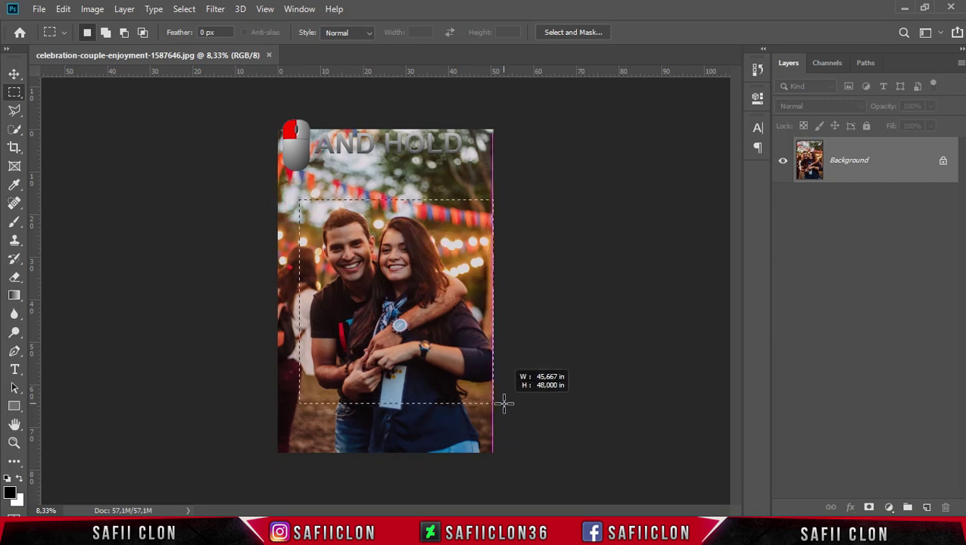
drag(504, 404, 504, 404)
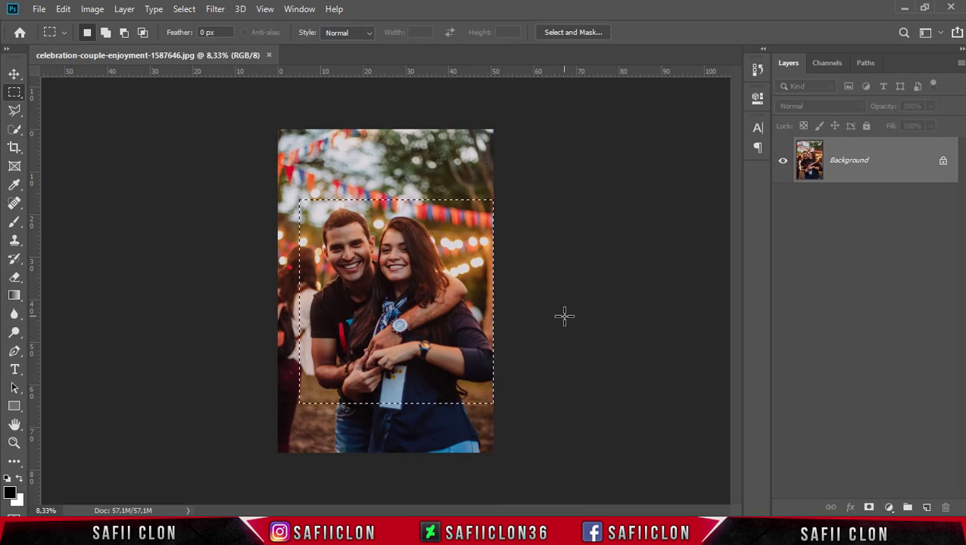
click(885, 160)
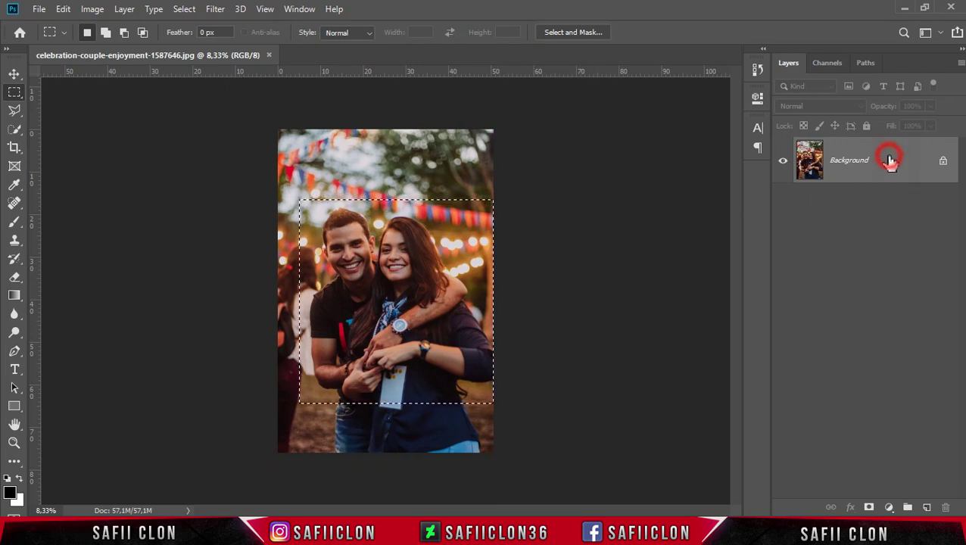
click(869, 508)
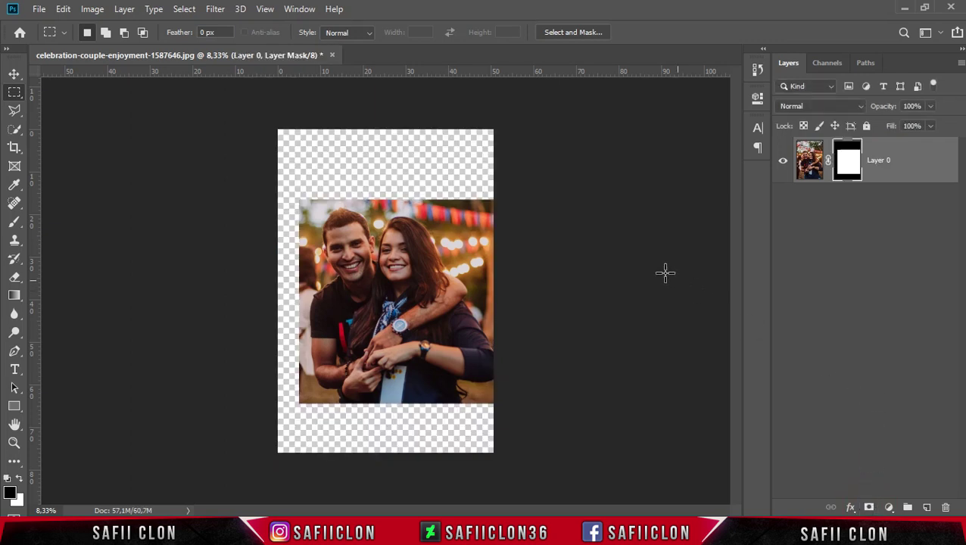
click(10, 151)
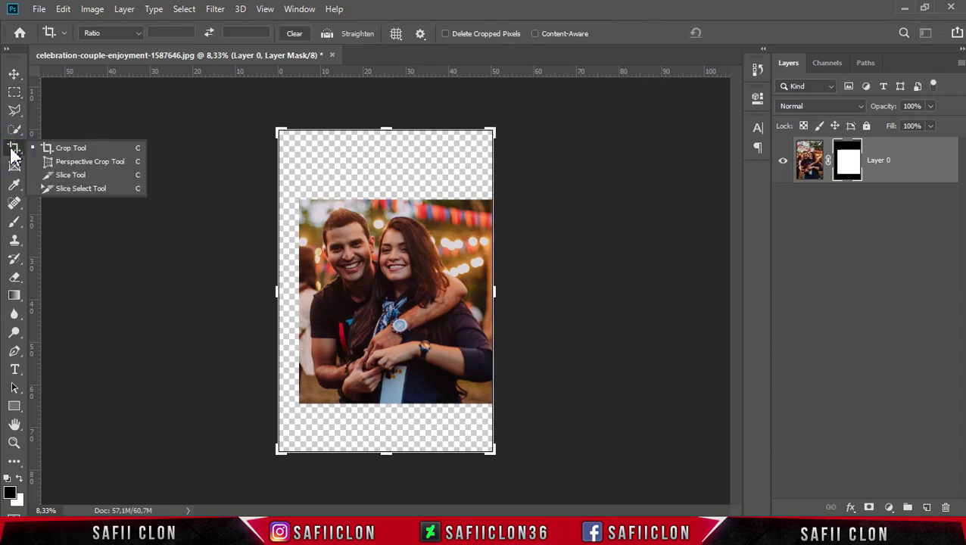
Drag the crop box outward on all four sides and commit, adding transparent margins.
click(77, 148)
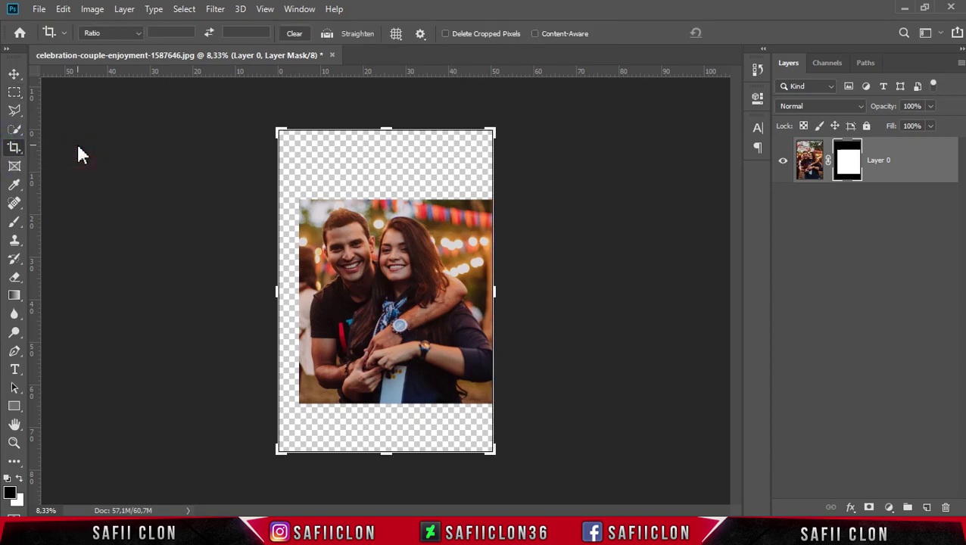
drag(496, 291, 537, 291)
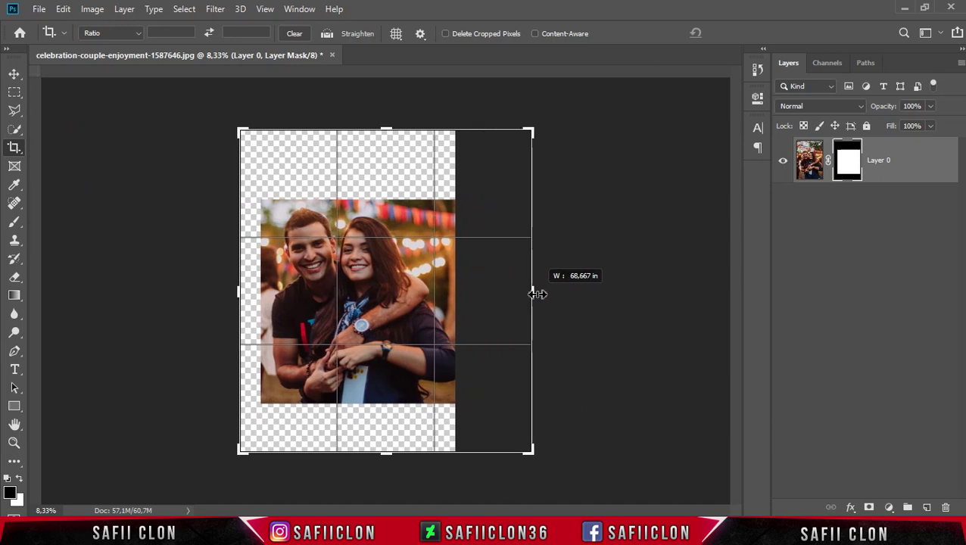
drag(237, 290, 215, 286)
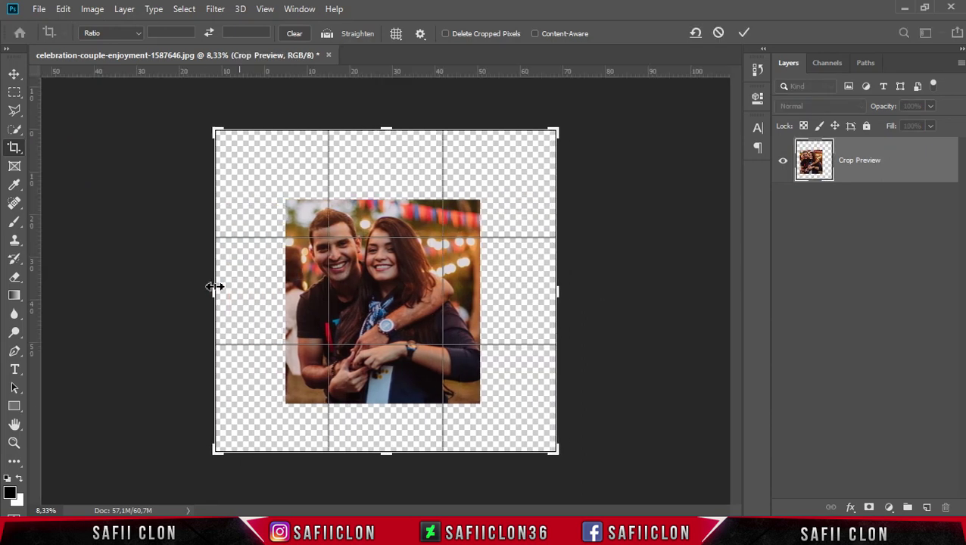
drag(387, 451, 392, 477)
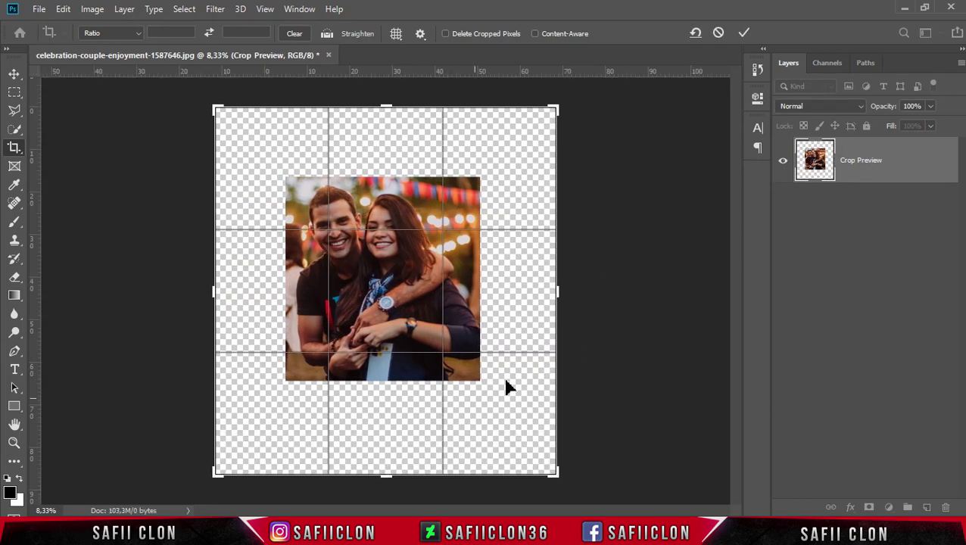
drag(557, 290, 564, 291)
drag(214, 291, 205, 291)
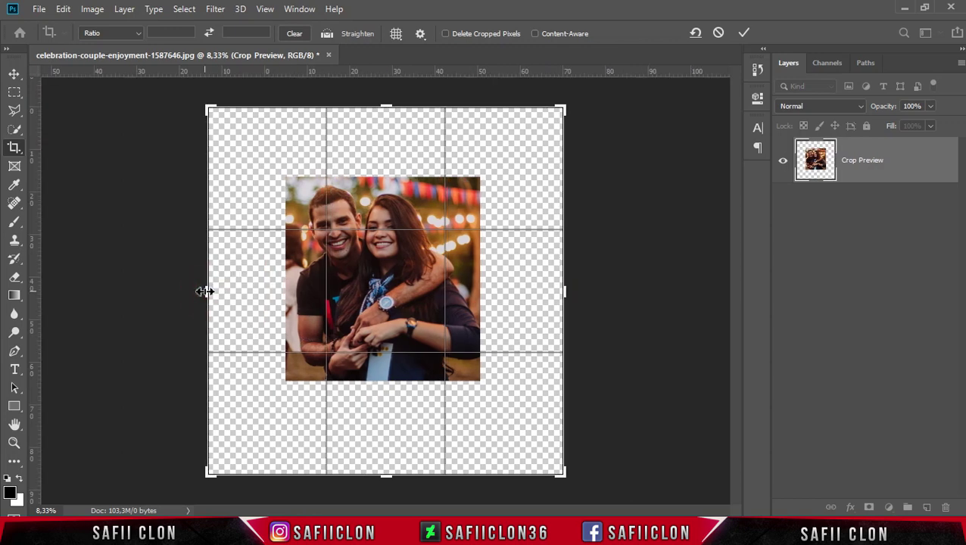
drag(386, 107, 386, 100)
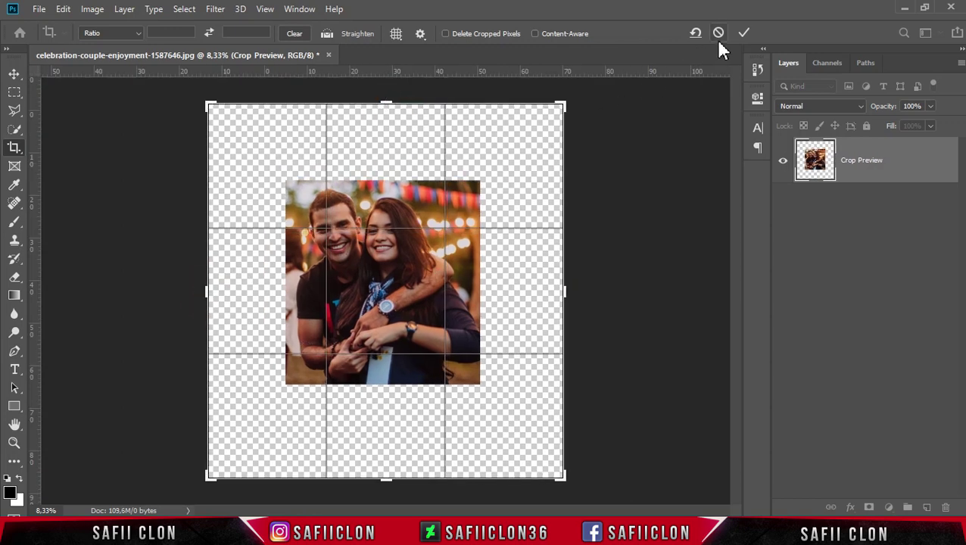
click(745, 37)
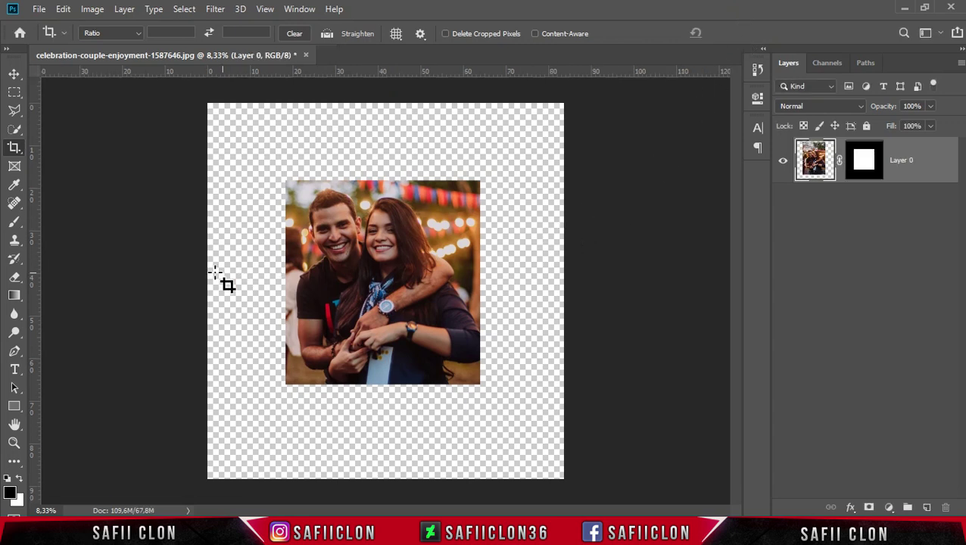
click(13, 407)
Draw a rectangle shape on a new layer around the photo area.
right_click(13, 406)
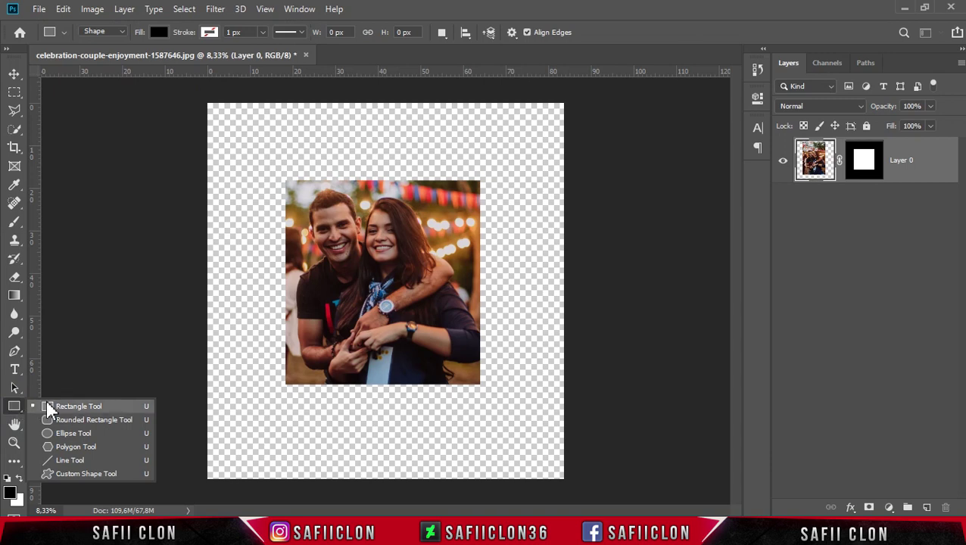
click(81, 409)
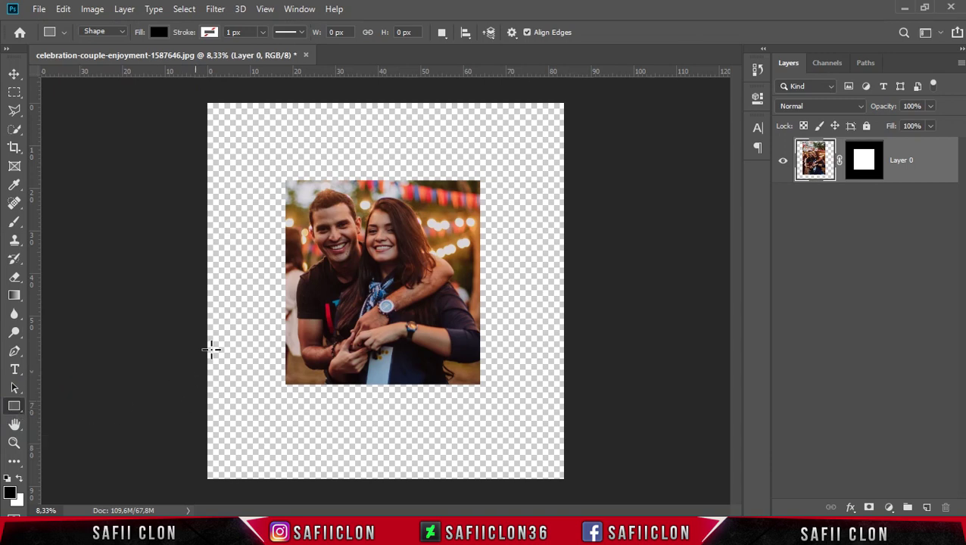
click(441, 32)
click(448, 48)
mouse_move(274, 169)
mouse_down()
mouse_move(492, 422)
mouse_move(492, 439)
mouse_up()
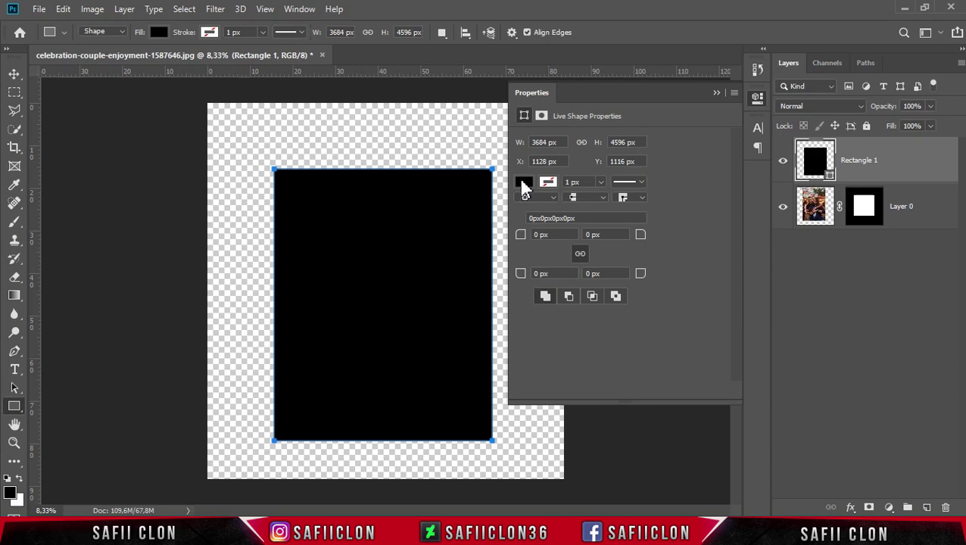
Fill the rectangle with off-white #f7efef and move Rectangle 1 below Layer 0.
click(523, 182)
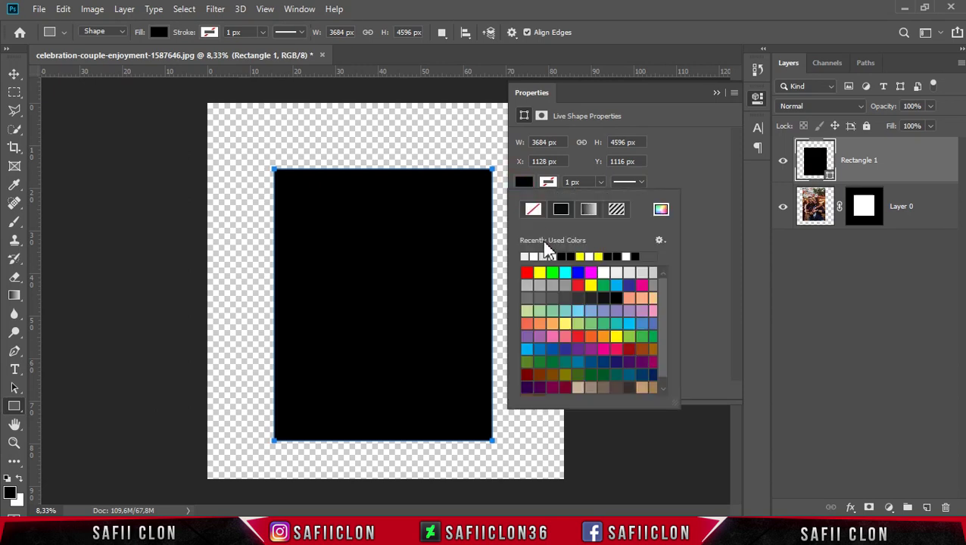
click(661, 214)
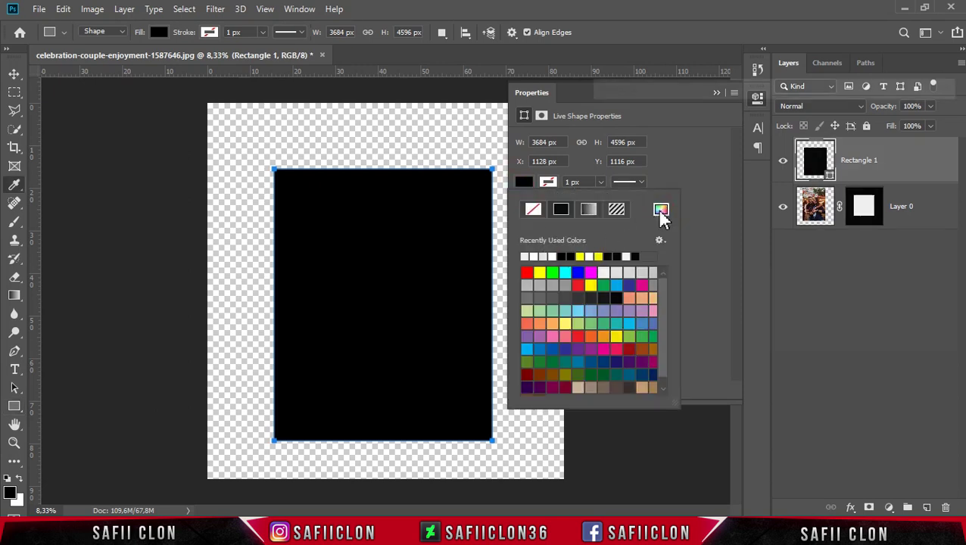
drag(673, 198, 586, 114)
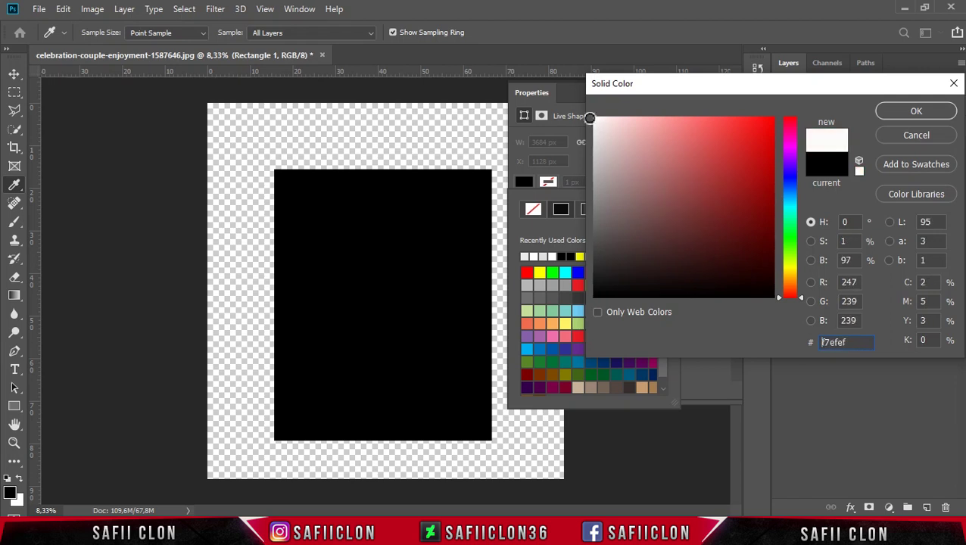
click(918, 112)
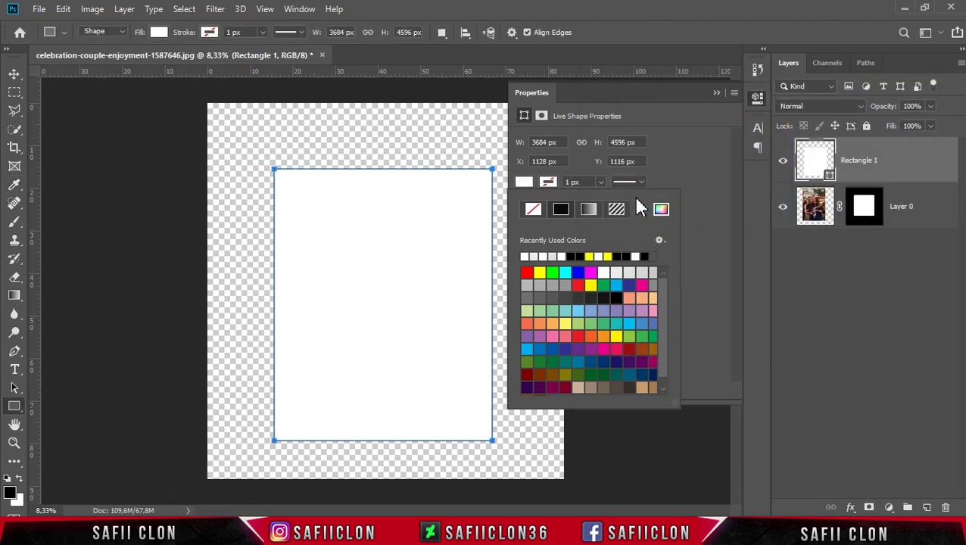
click(717, 95)
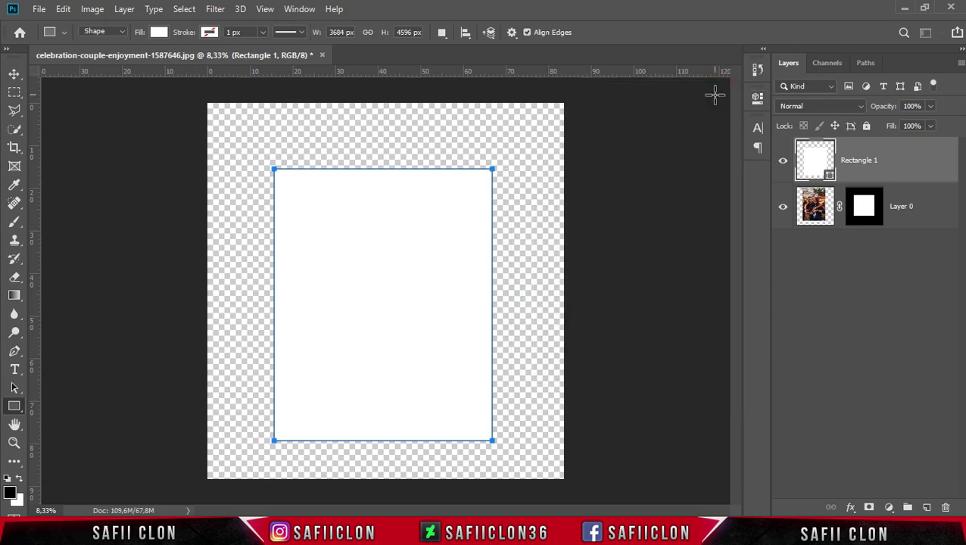
drag(901, 157, 905, 227)
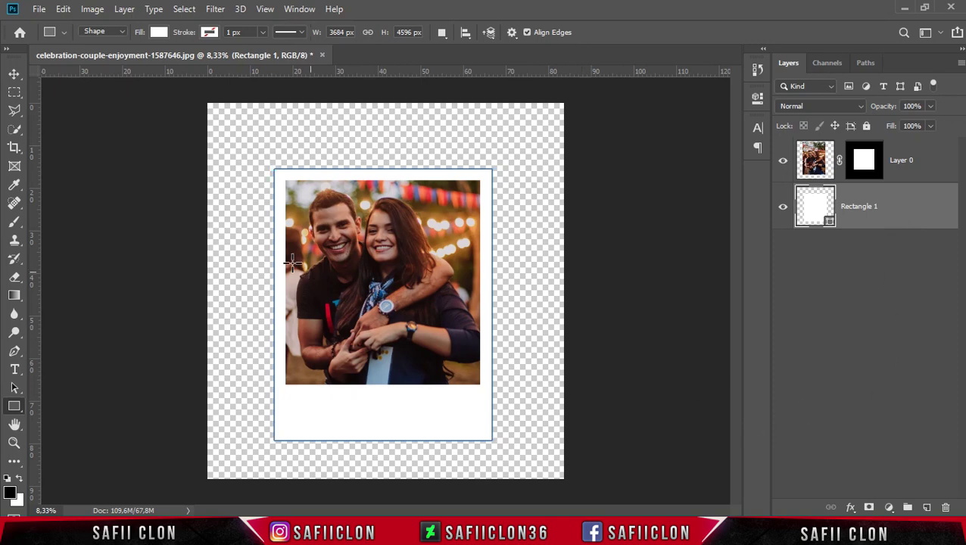
Open background-brown-carpentry-326311.jpg from the Polaroid folder as a second document.
click(39, 9)
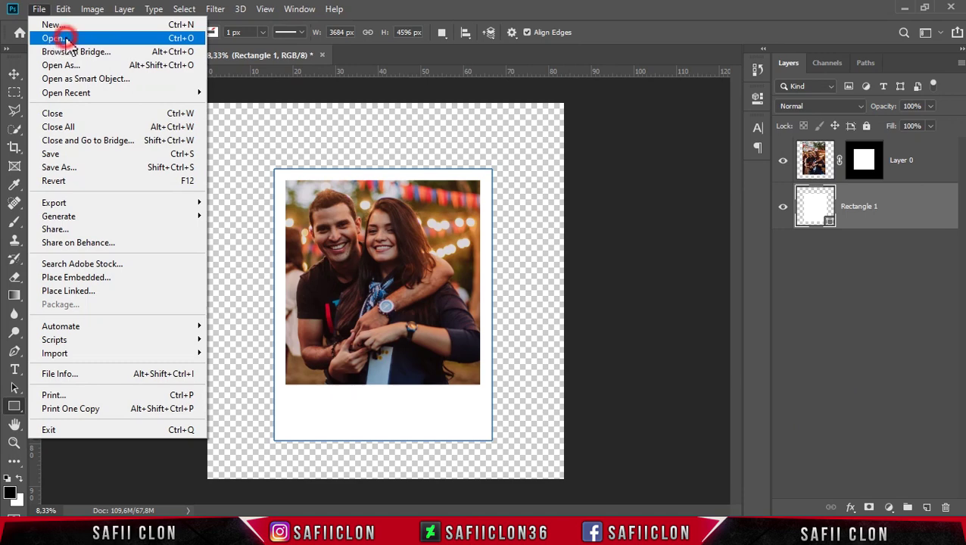
click(66, 38)
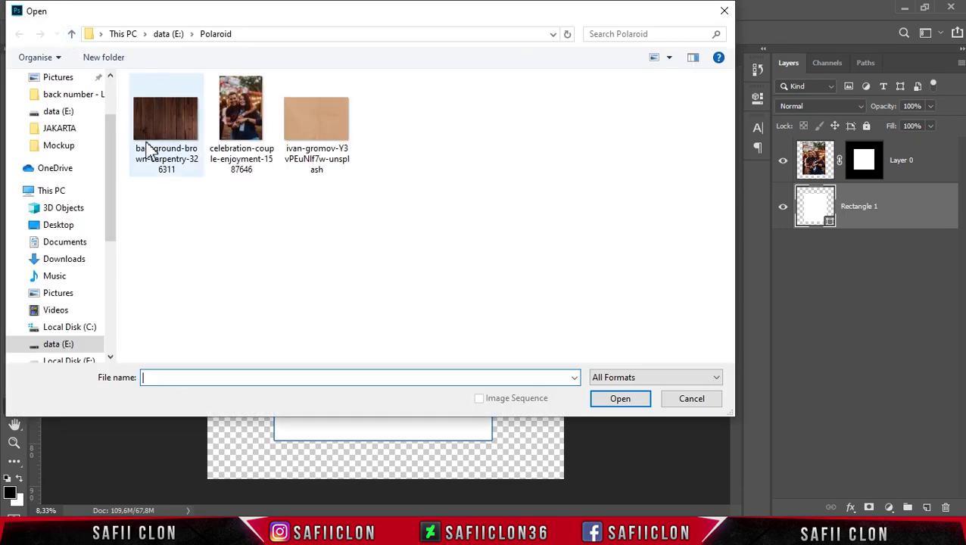
click(164, 139)
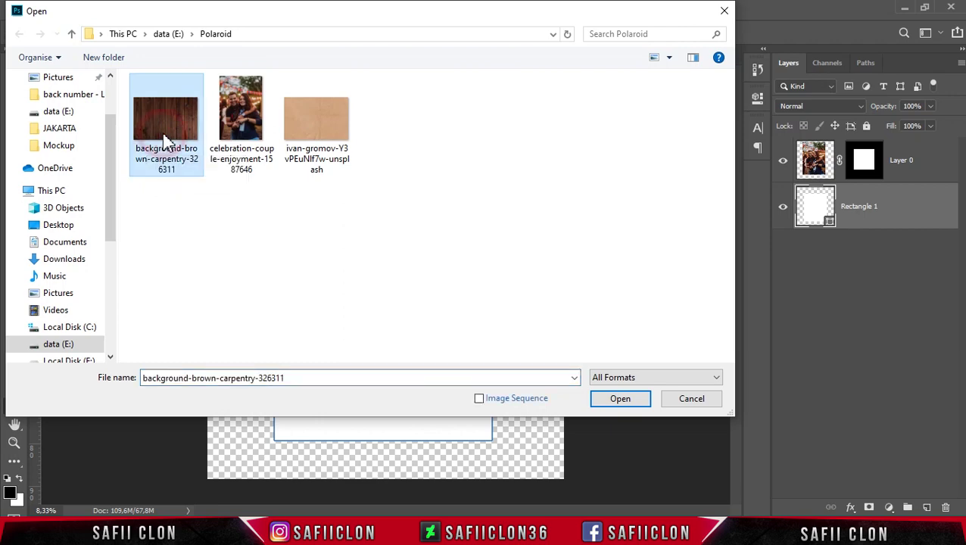
click(615, 401)
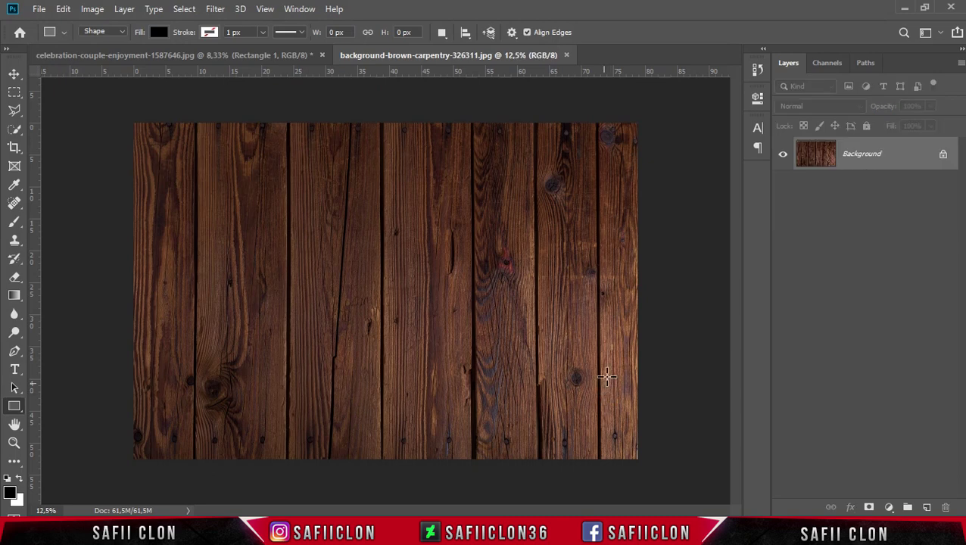
drag(891, 155, 189, 54)
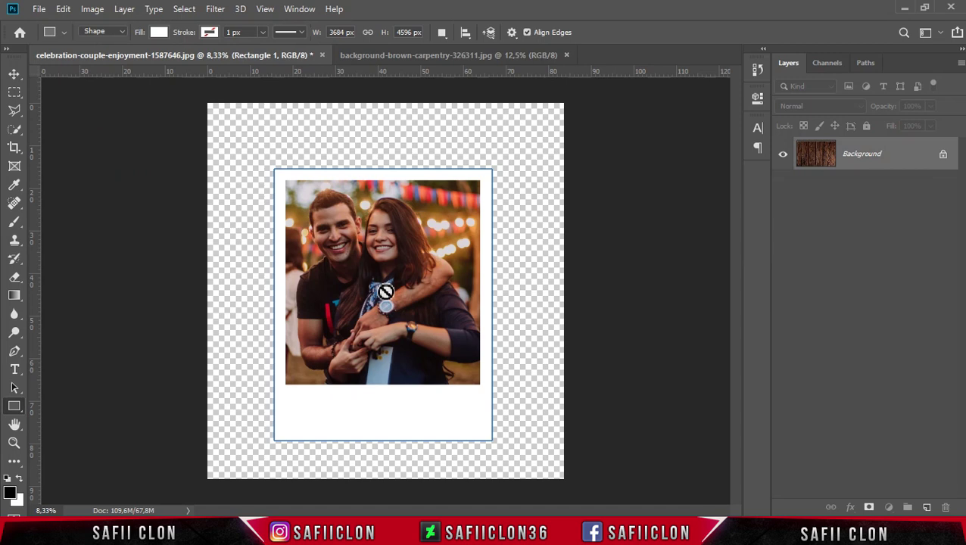
Drop the wood layer into the couple document below Rectangle 1 and begin scaling it up.
drag(189, 55, 385, 291)
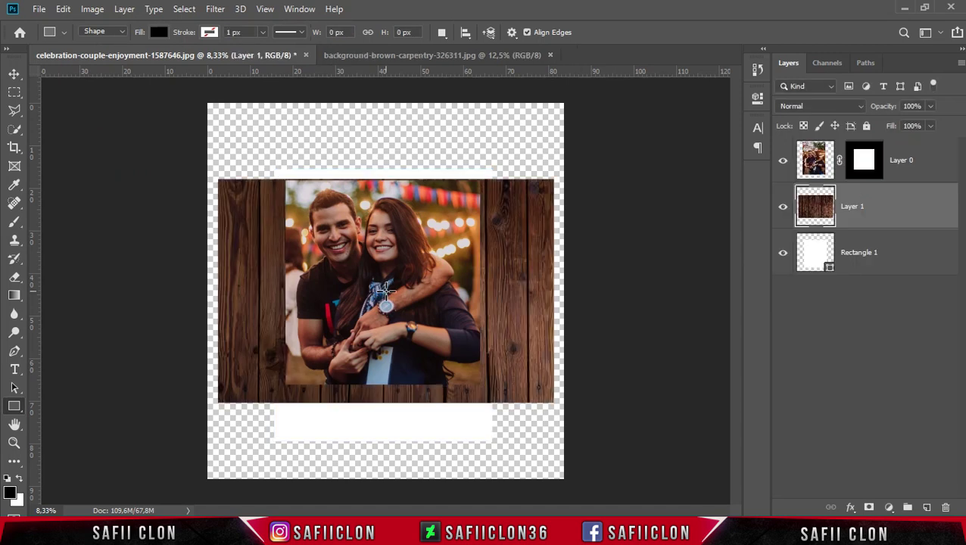
mouse_move(878, 206)
mouse_down()
mouse_move(880, 277)
mouse_move(886, 266)
mouse_up()
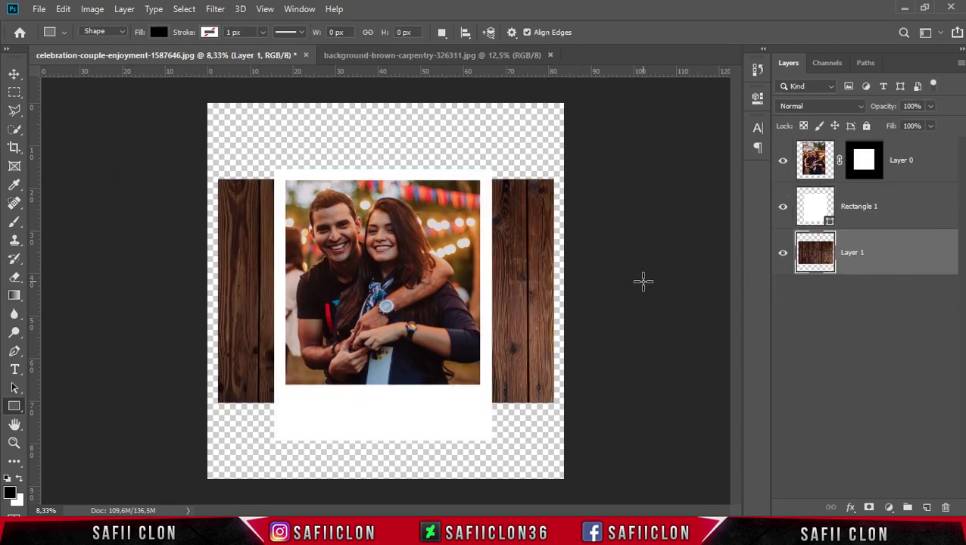
key(ctrl+t)
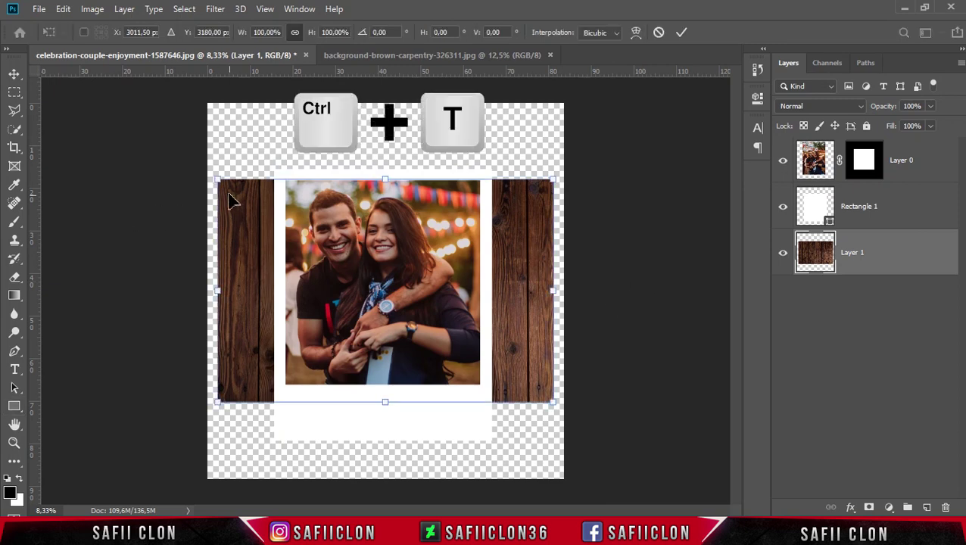
drag(215, 180, 165, 131)
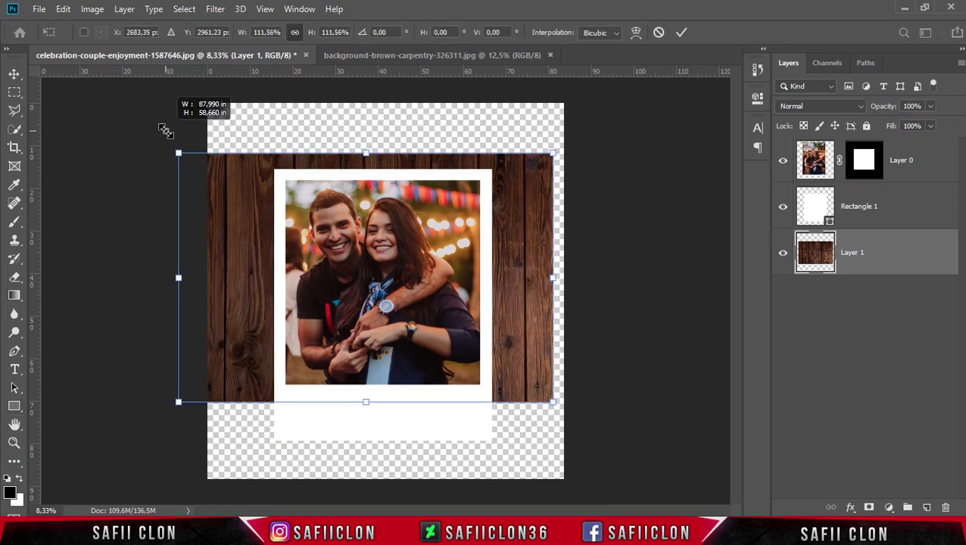
Rotate the wood planks 90° clockwise so they run horizontally, then stretch them wider.
right_click(404, 168)
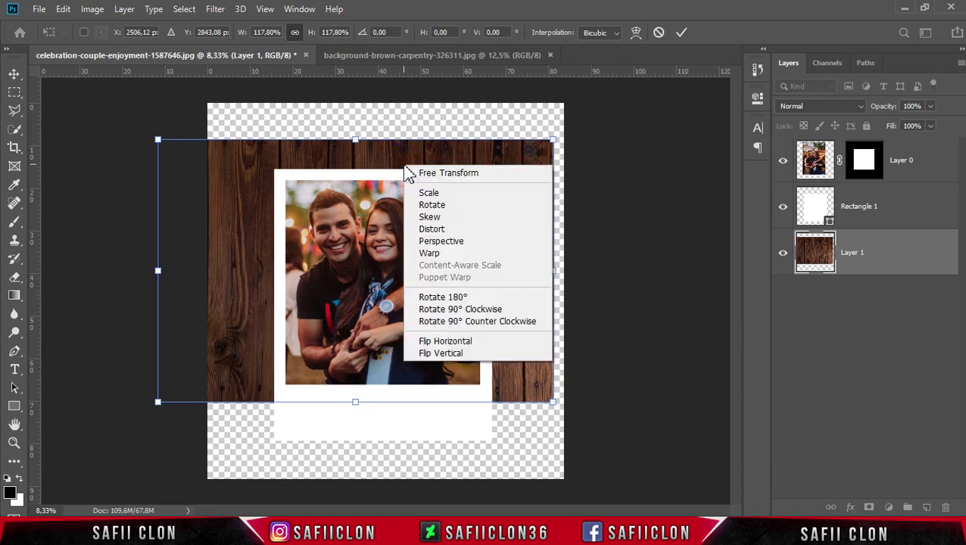
click(453, 311)
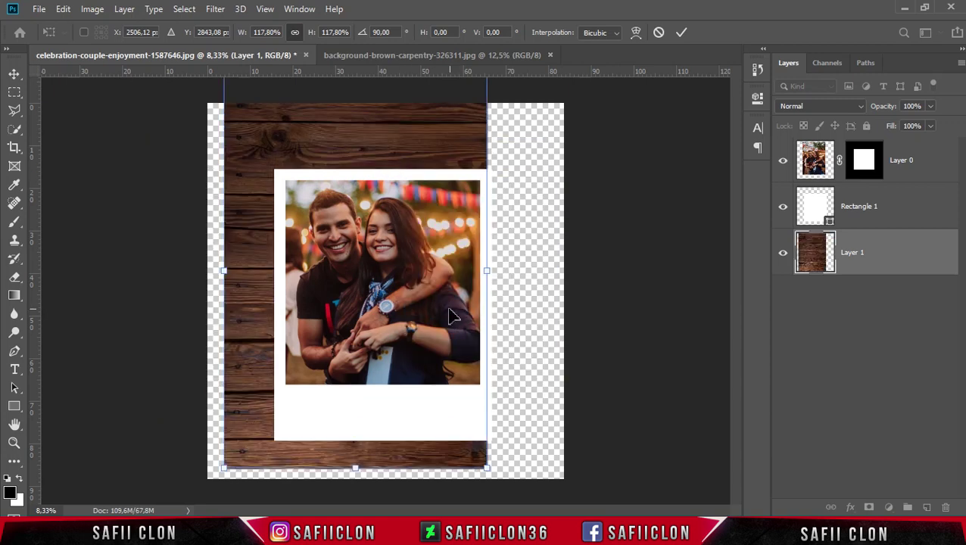
drag(353, 161, 336, 186)
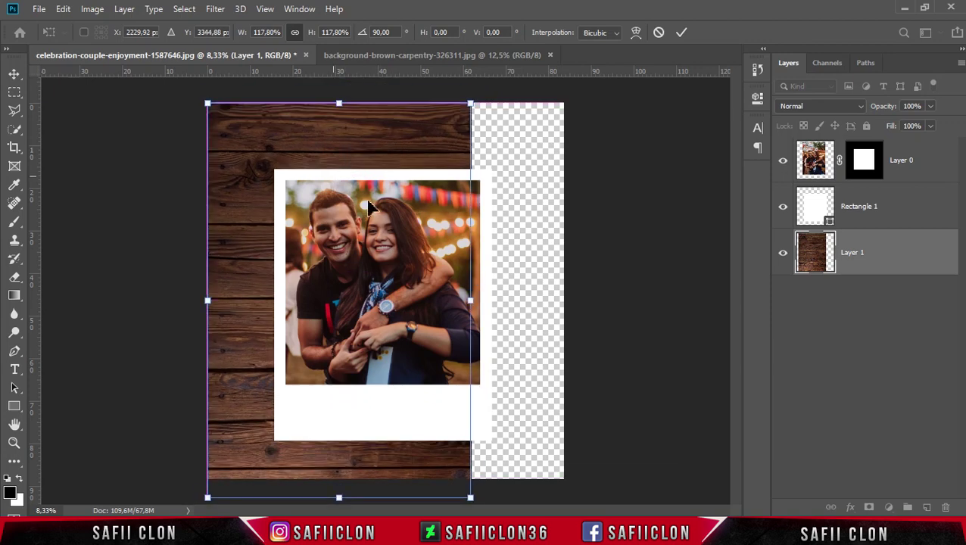
mouse_move(471, 300)
mouse_down()
mouse_move(567, 295)
mouse_move(526, 265)
mouse_up()
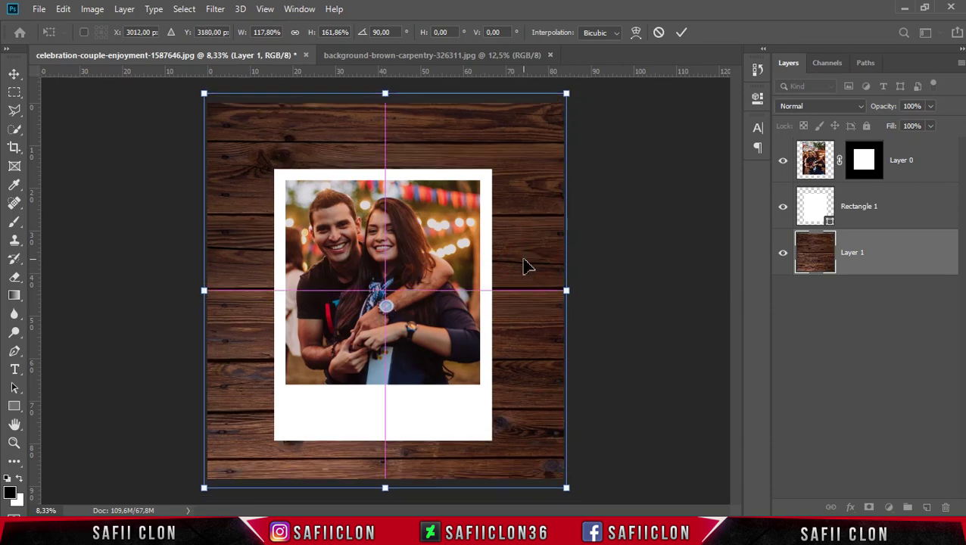
Flip the wood vertically and horizontally, stretch it edge to edge, and commit.
right_click(498, 229)
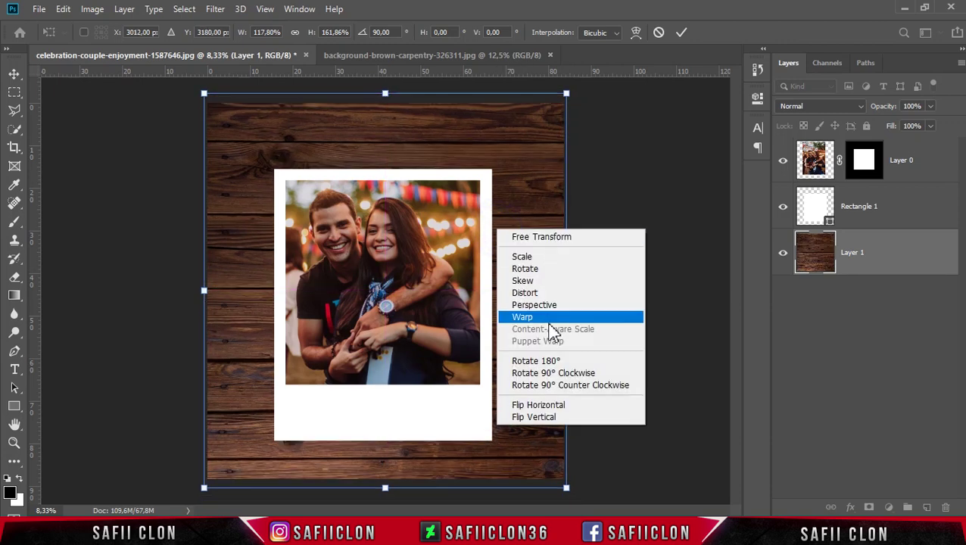
click(553, 405)
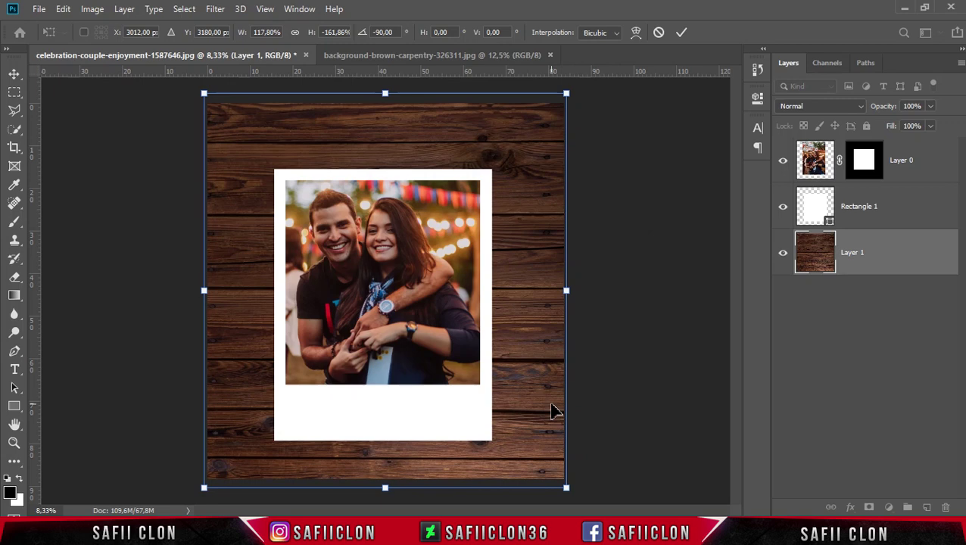
key(ctrl+z)
right_click(550, 403)
click(582, 395)
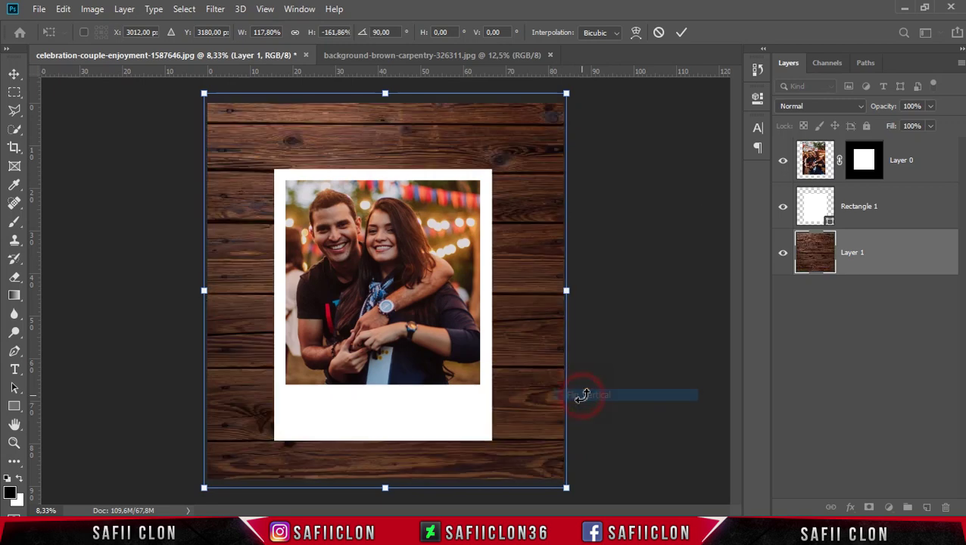
drag(512, 206, 503, 201)
drag(202, 92, 196, 89)
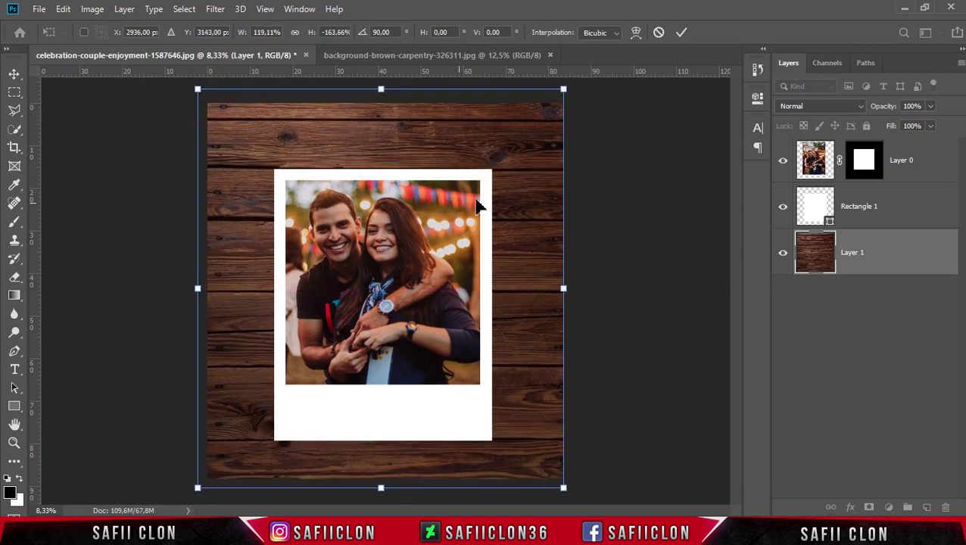
right_click(505, 189)
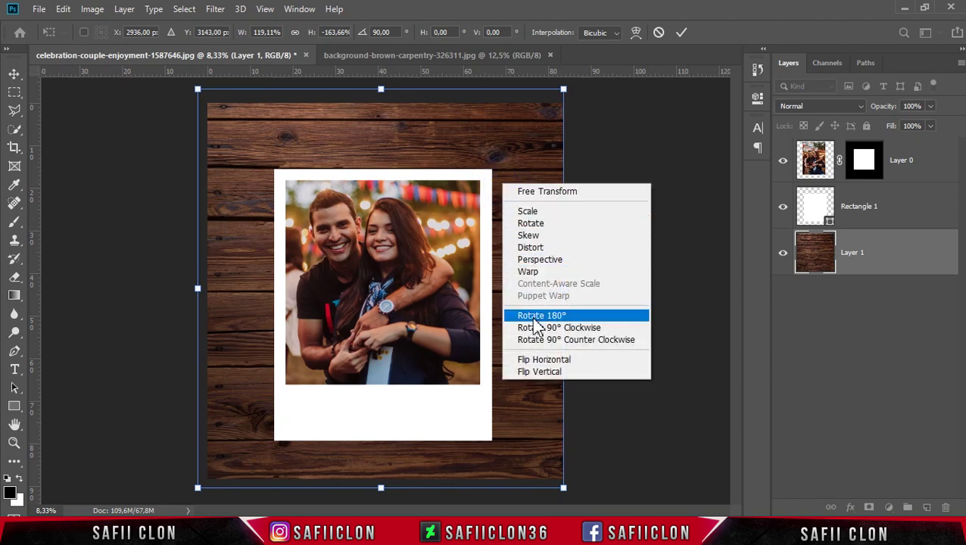
click(546, 362)
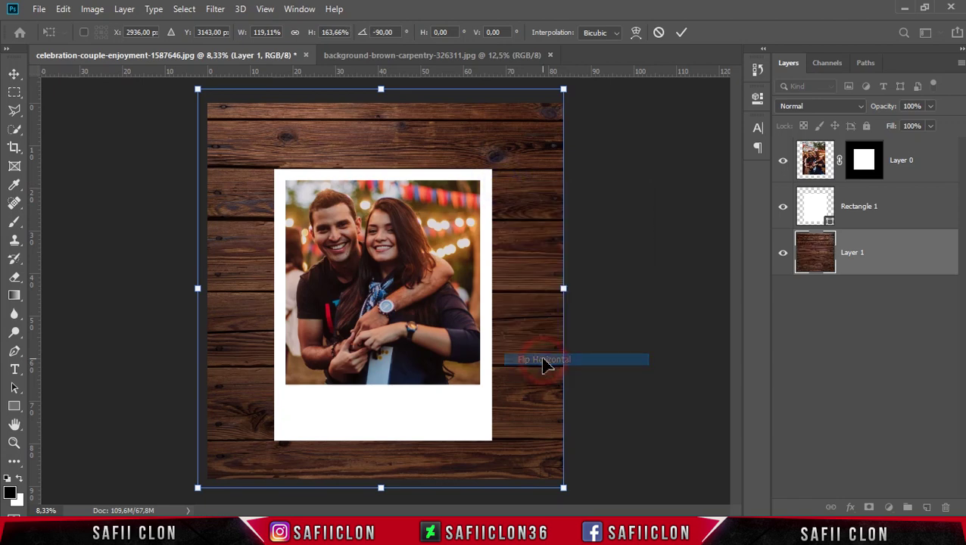
drag(517, 289, 521, 292)
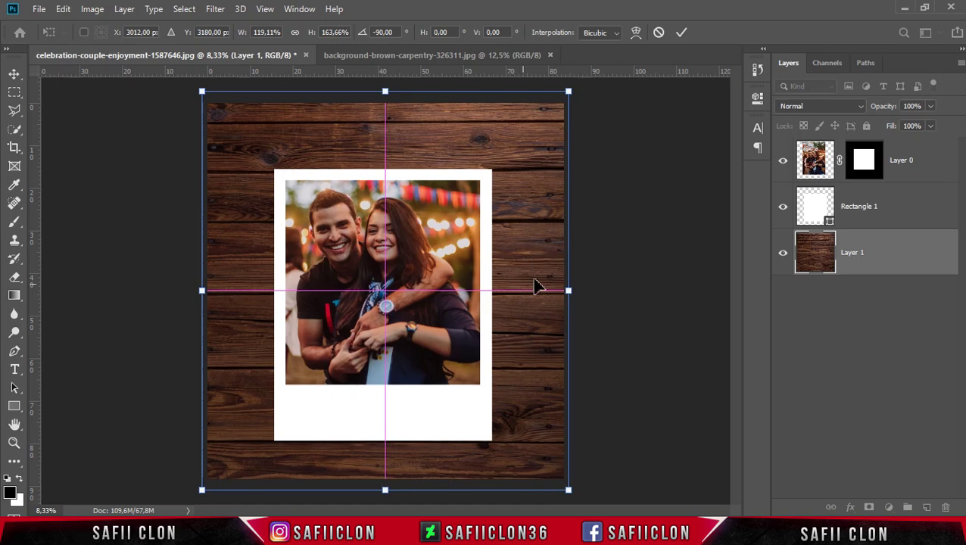
drag(570, 291, 580, 292)
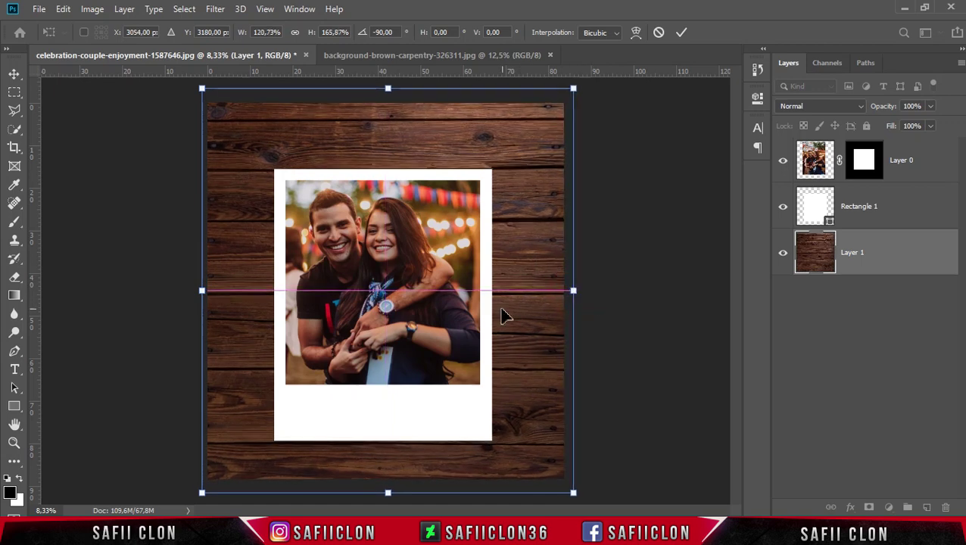
click(684, 32)
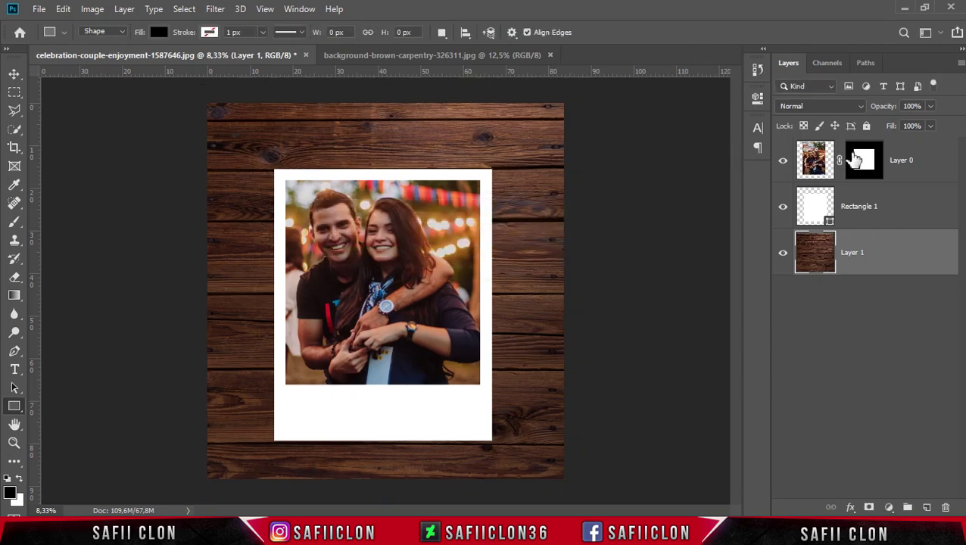
Put the photo Layer 0 into a collapsed group named MODEL.
click(929, 163)
right_click(928, 162)
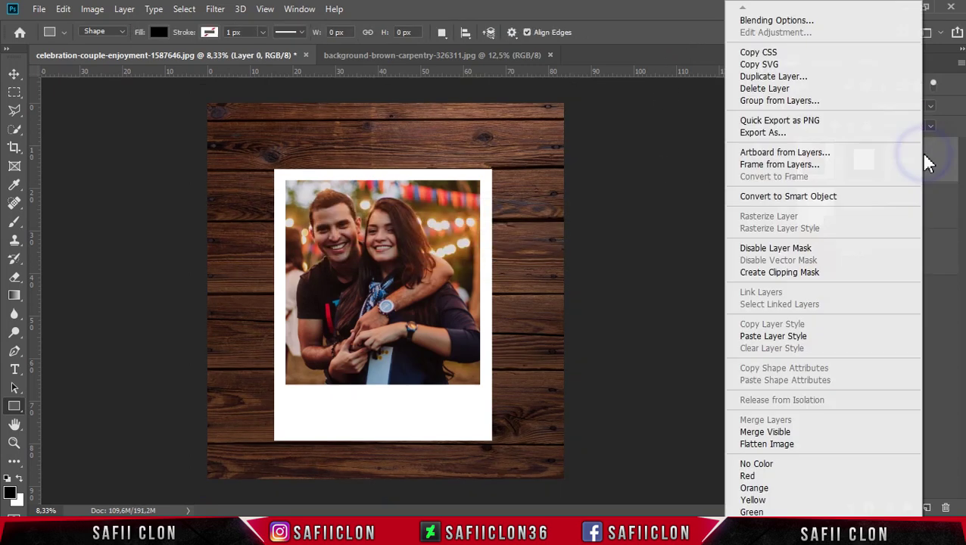
click(788, 100)
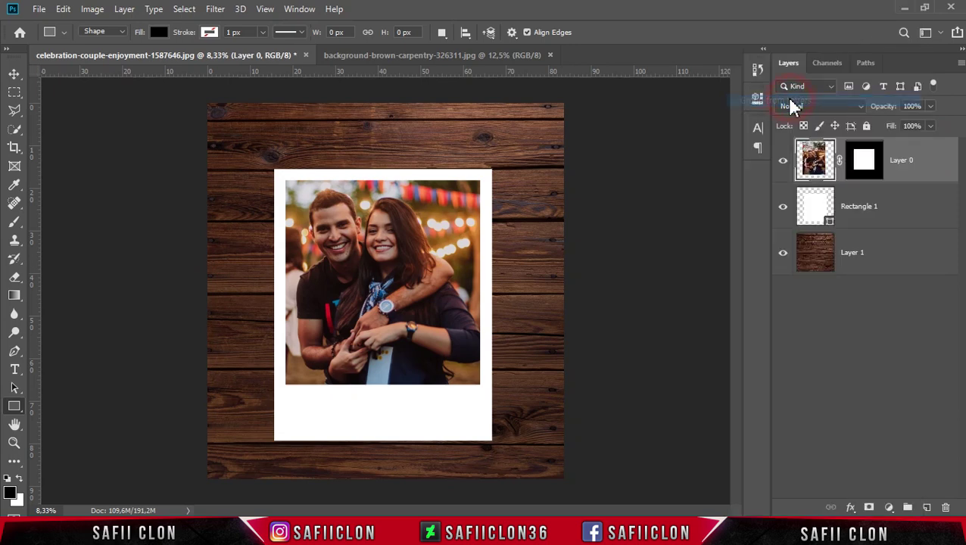
text(MODEL)
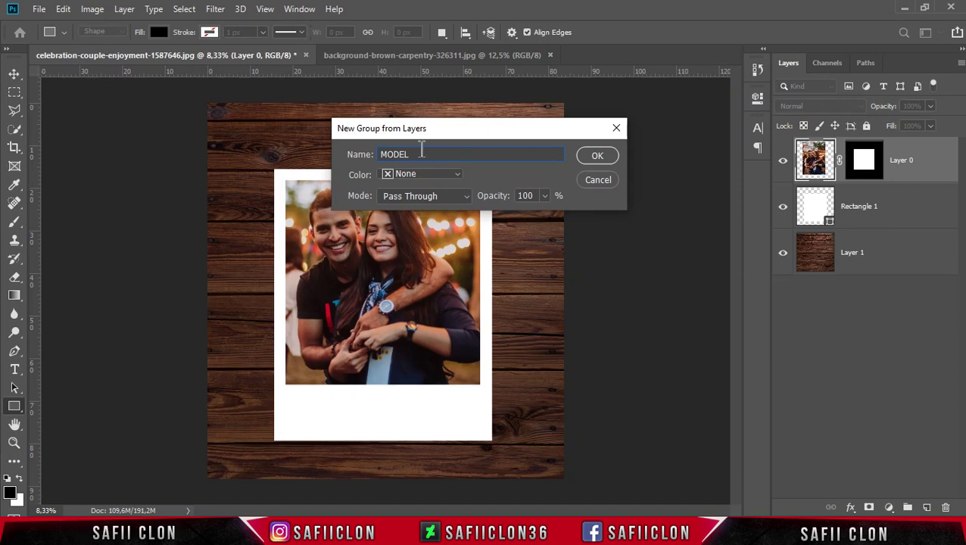
click(596, 157)
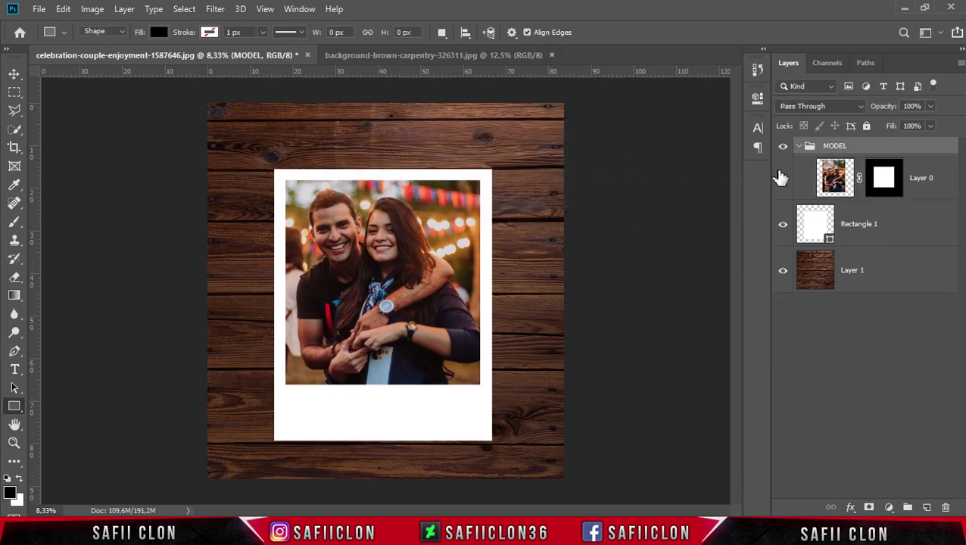
click(800, 147)
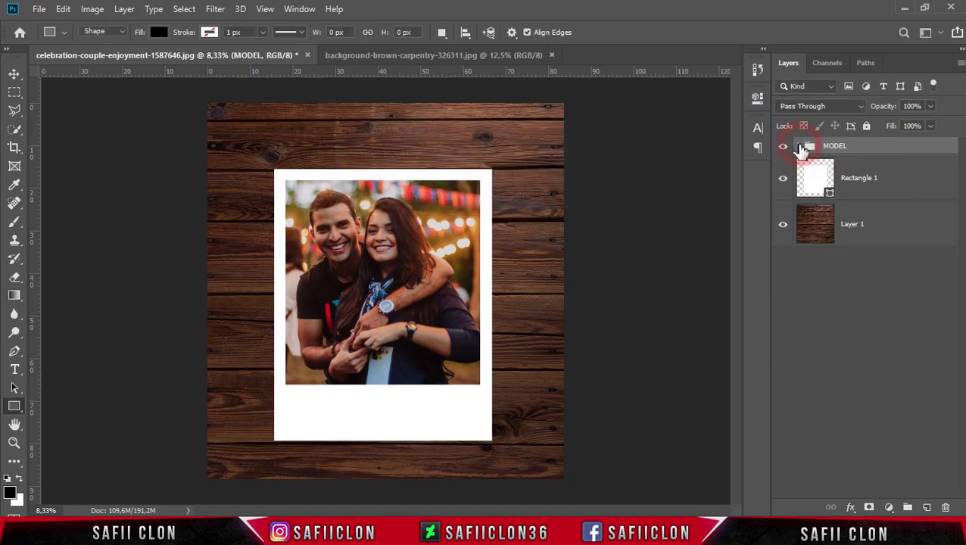
Put the Rectangle 1 frame layer into a collapsed group named PAPER.
click(898, 178)
right_click(903, 178)
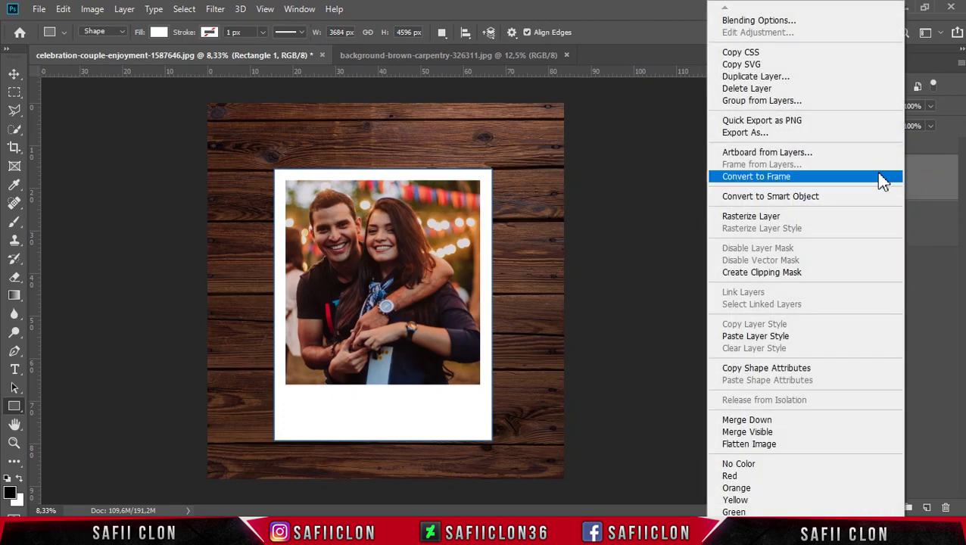
click(757, 100)
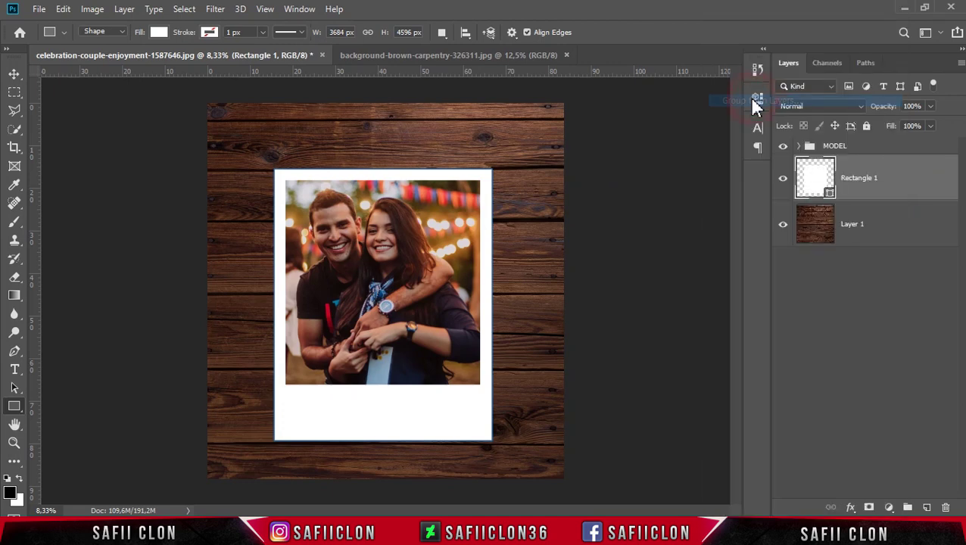
drag(459, 154, 355, 155)
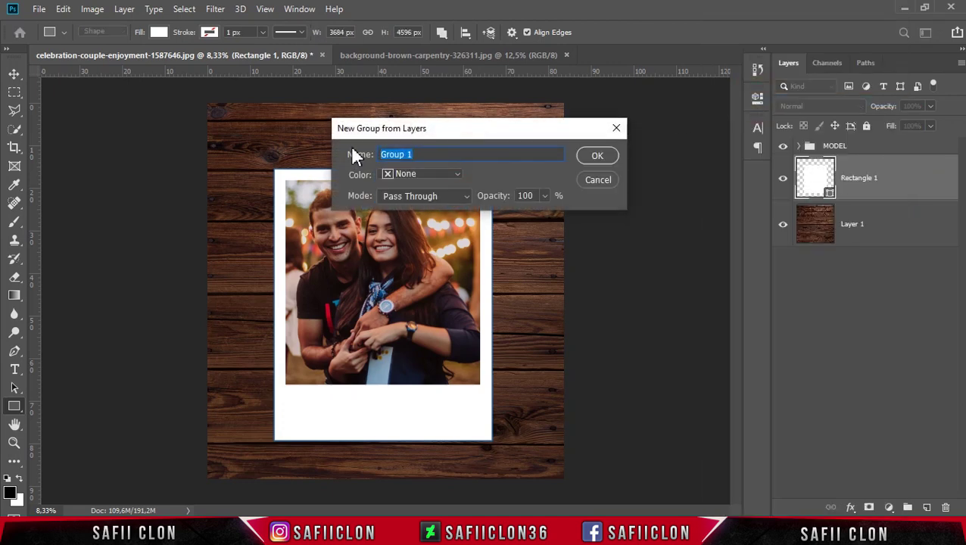
text(PAPER)
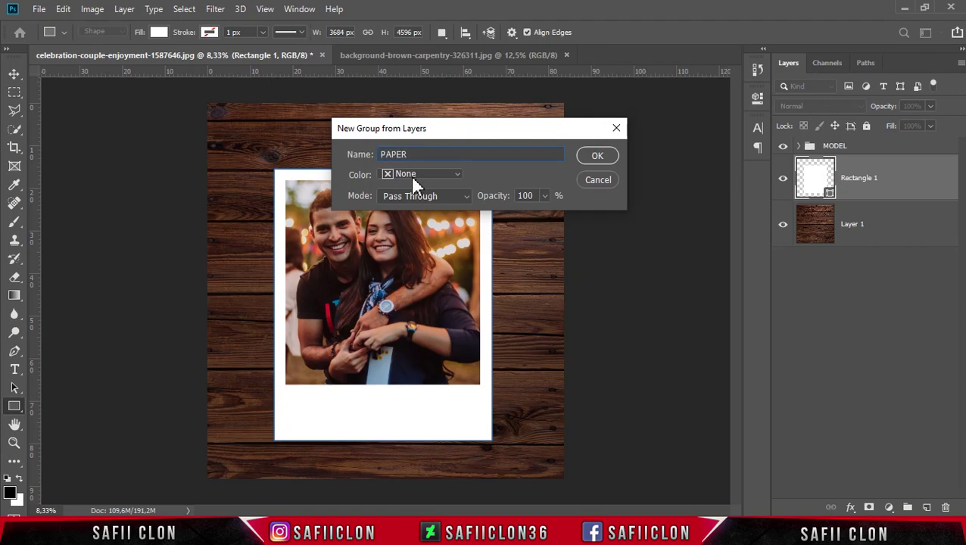
click(605, 158)
click(800, 165)
Put the wood Layer 1 into a collapsed group named BACKGROUND.
click(871, 199)
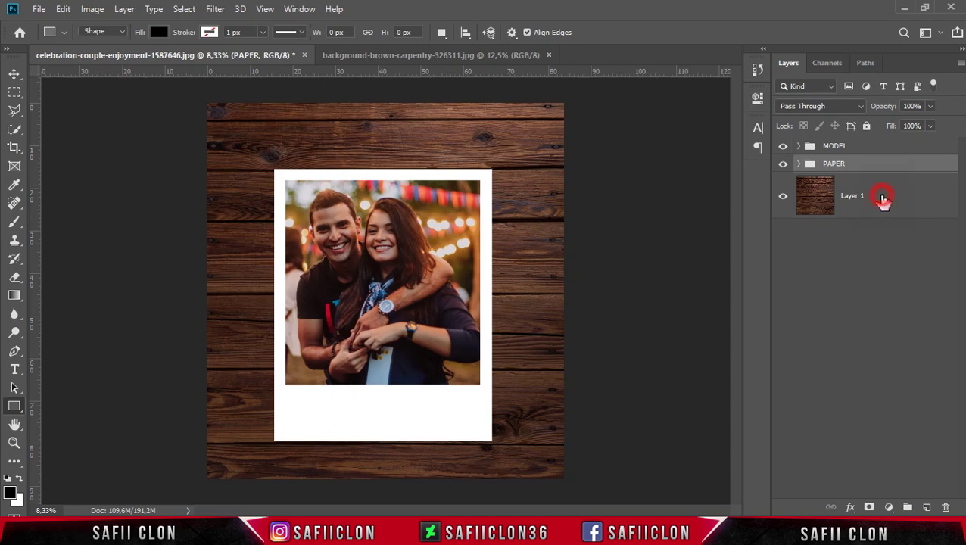
right_click(880, 194)
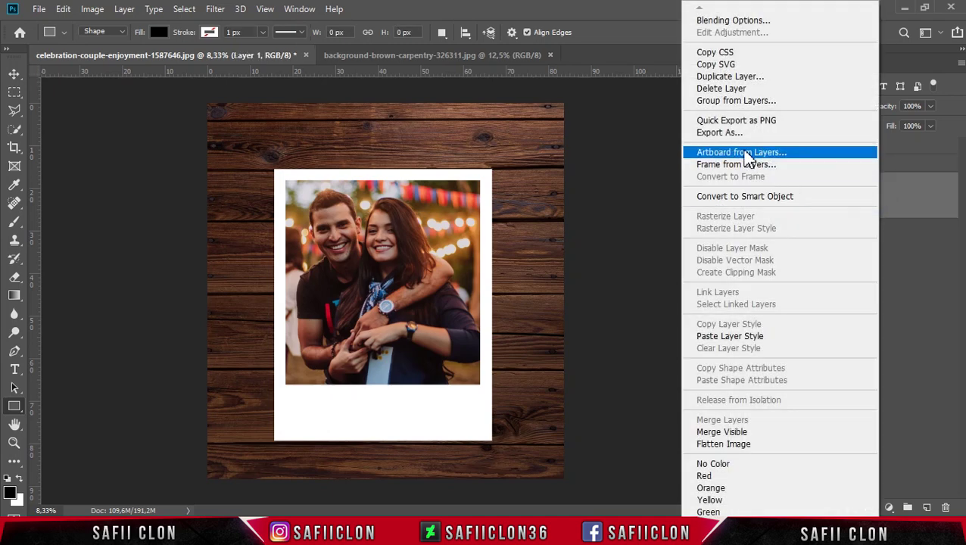
click(717, 101)
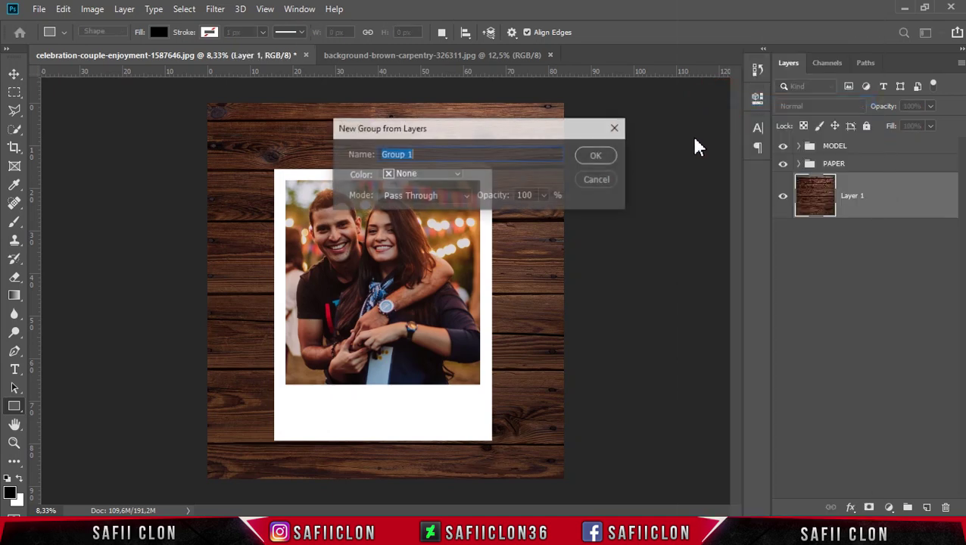
text(BACKGROUND)
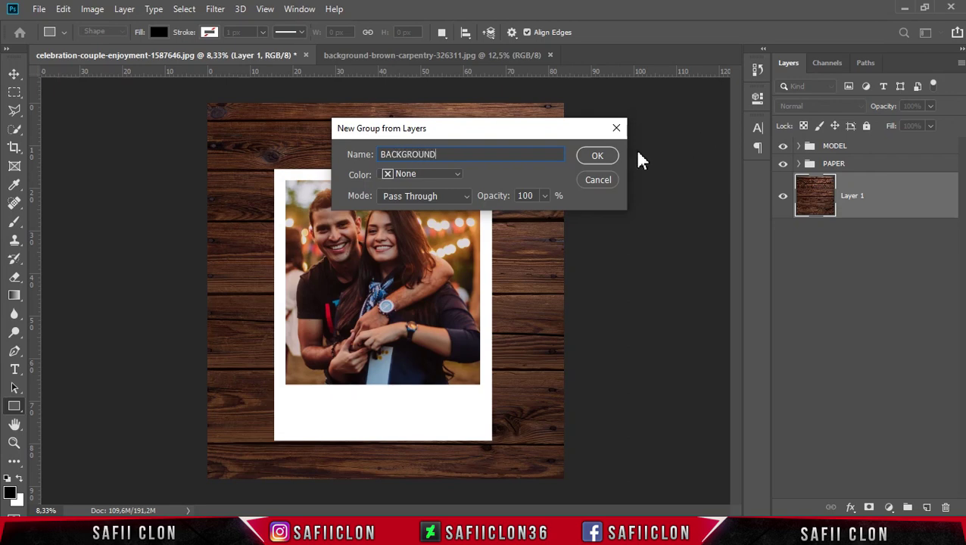
click(598, 156)
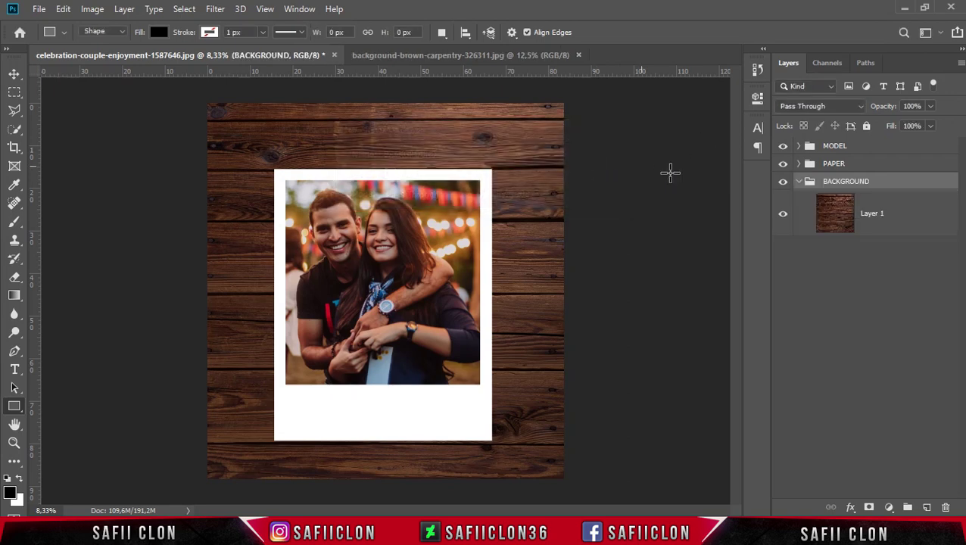
click(798, 182)
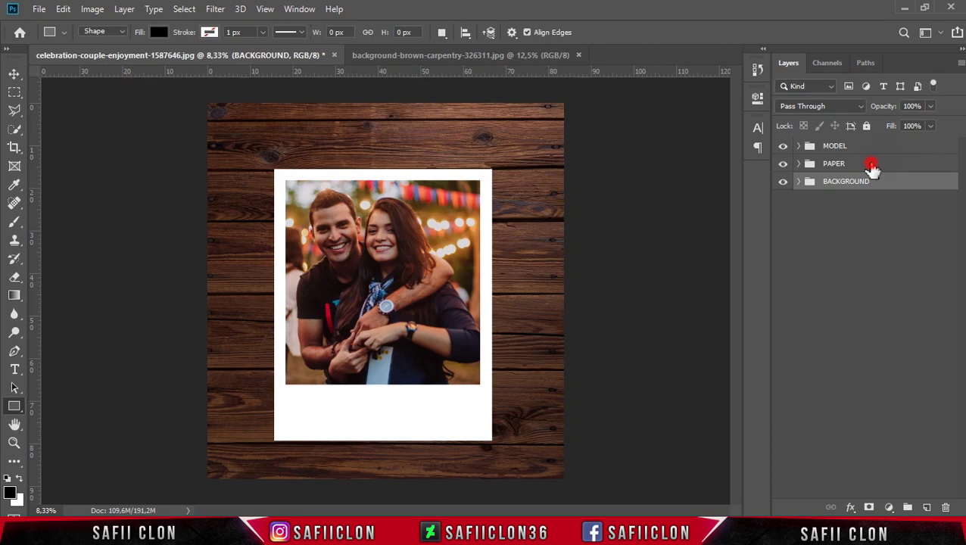
Select Rectangle 1 inside the PAPER group and open its layer style settings.
click(872, 166)
click(798, 164)
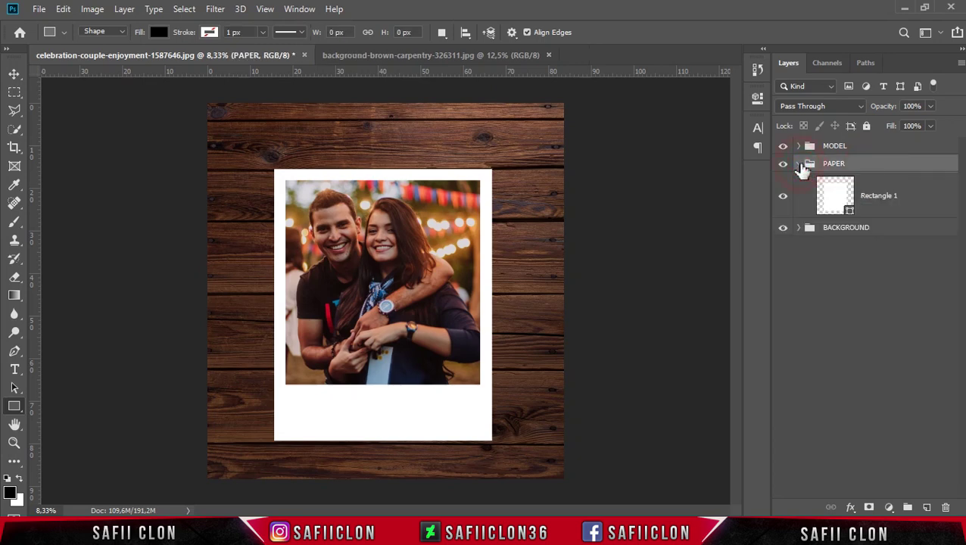
click(911, 203)
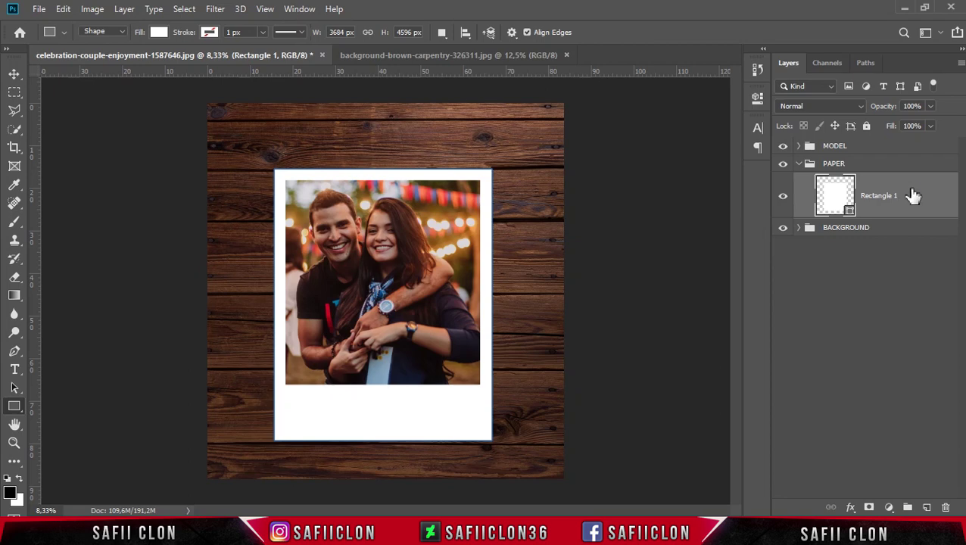
right_click(912, 195)
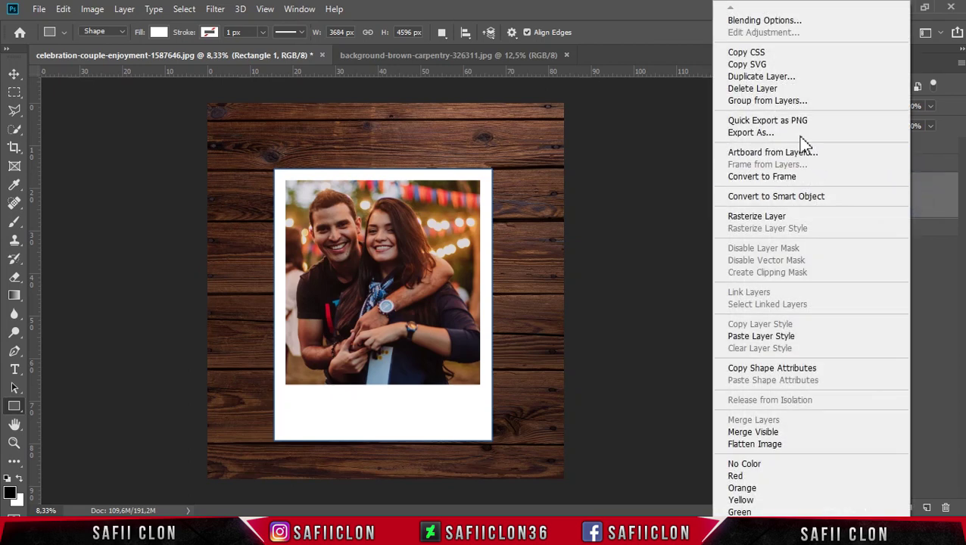
click(749, 22)
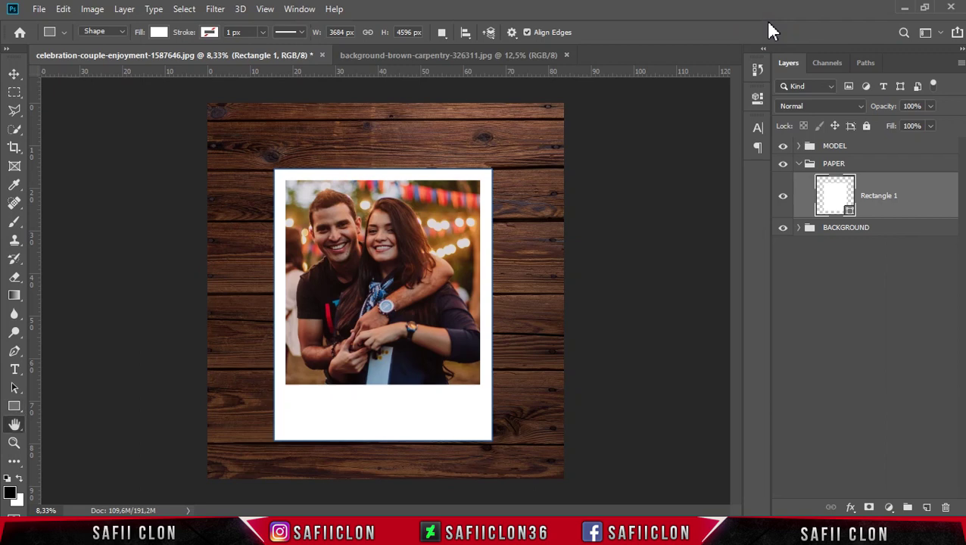
drag(597, 106, 679, 106)
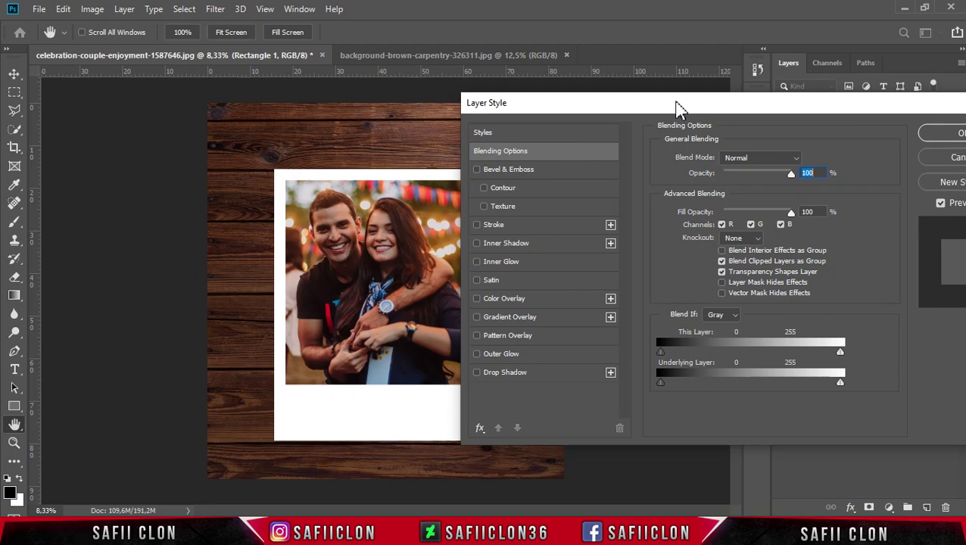
key(ctrl+plus)
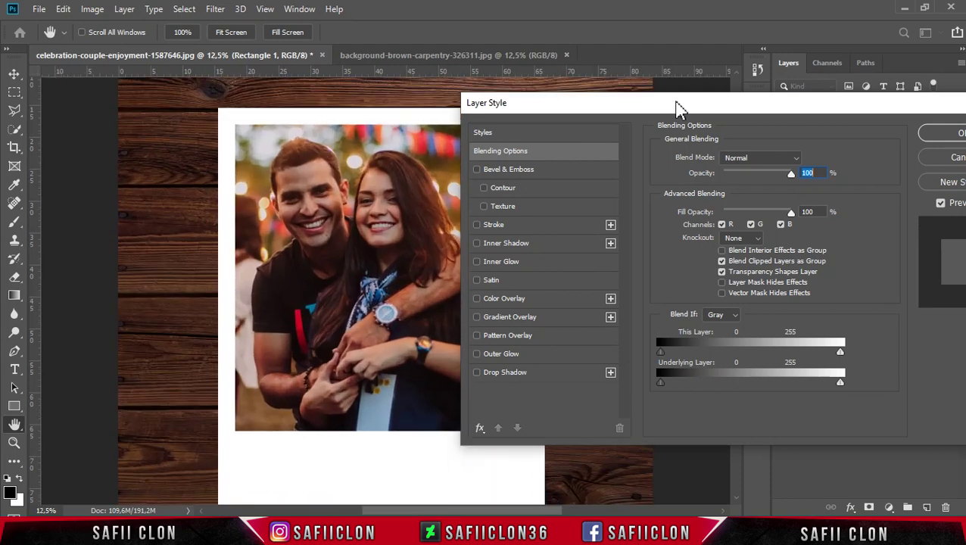
drag(535, 511, 574, 512)
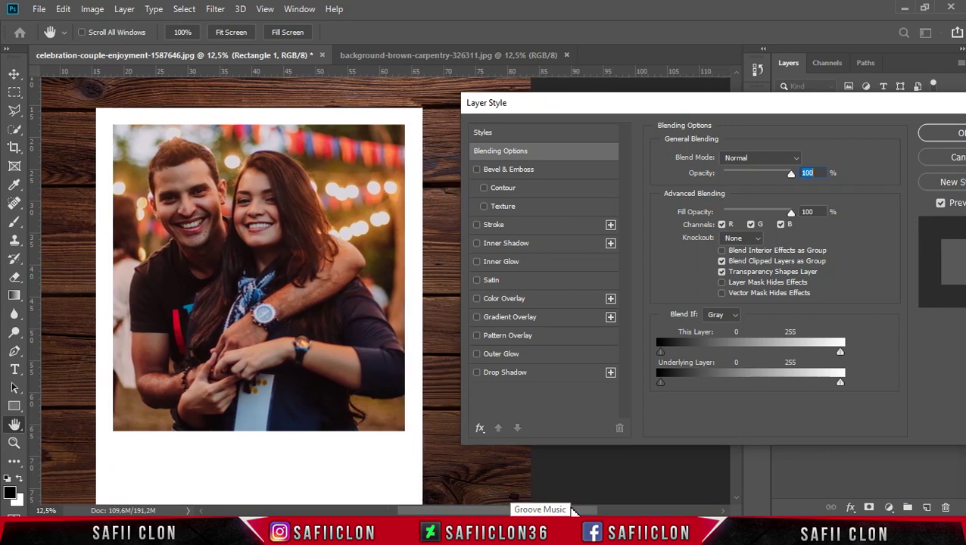
click(735, 497)
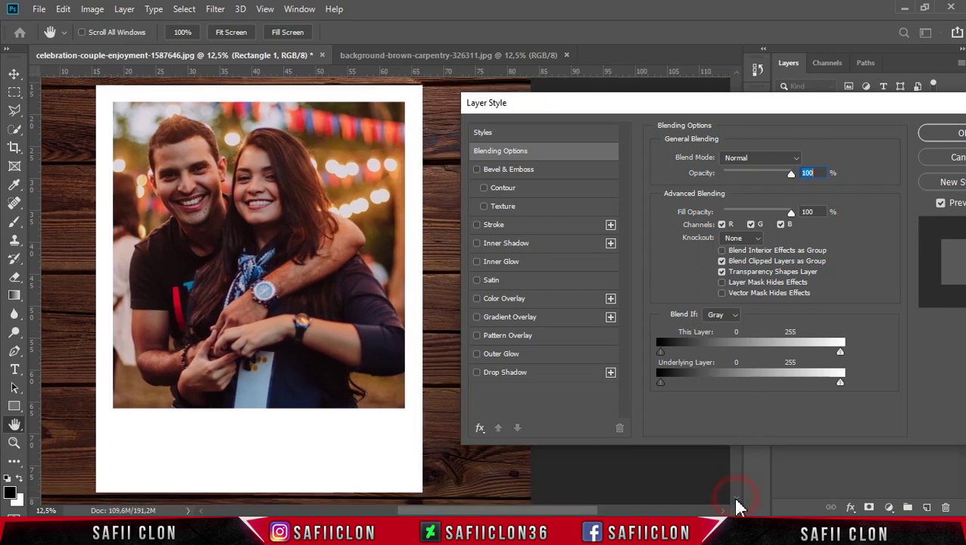
Apply a black Multiply drop shadow with 75 px distance and 183 px size.
click(497, 373)
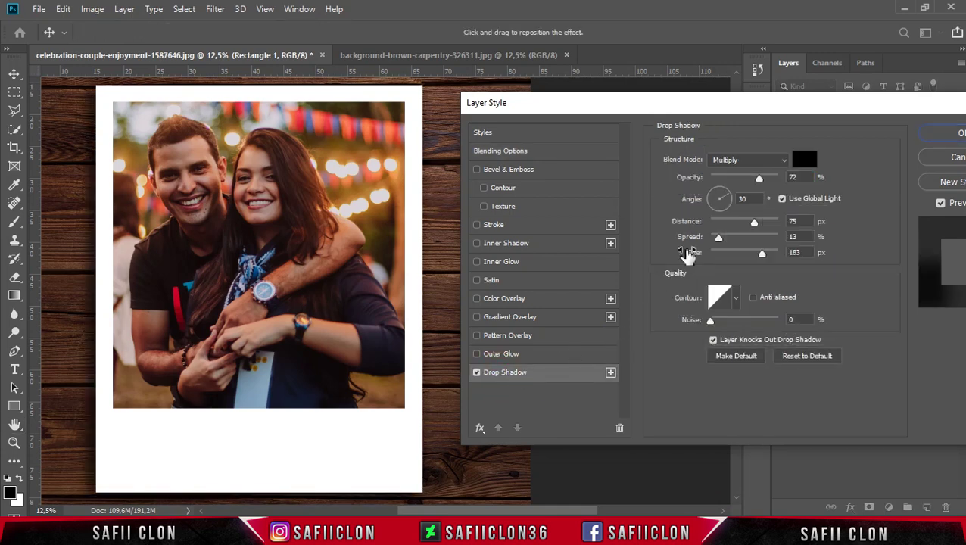
click(778, 160)
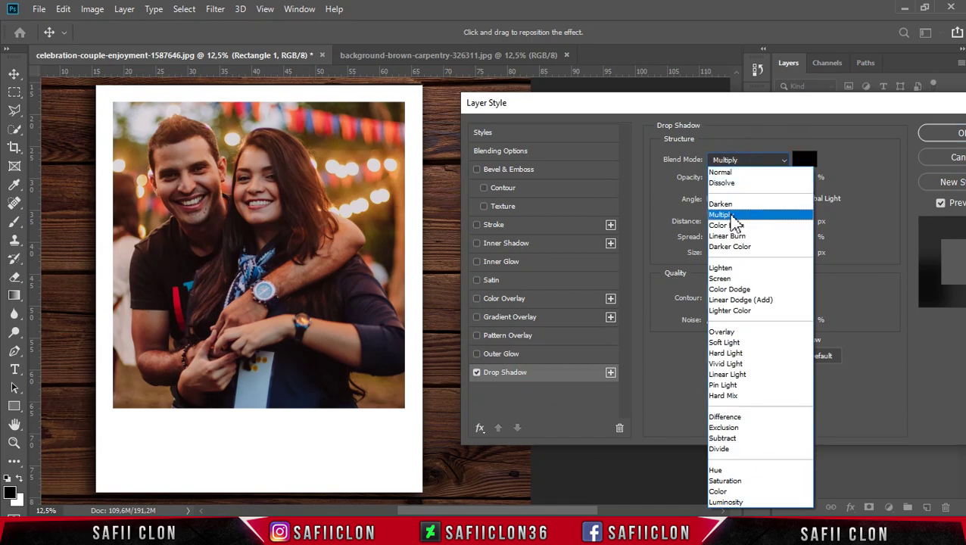
click(721, 216)
click(804, 159)
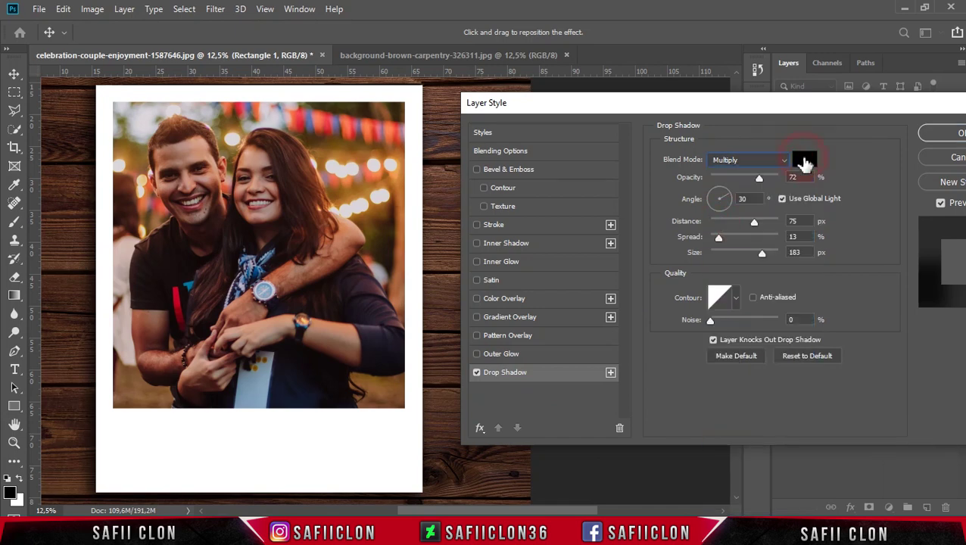
drag(673, 216, 602, 294)
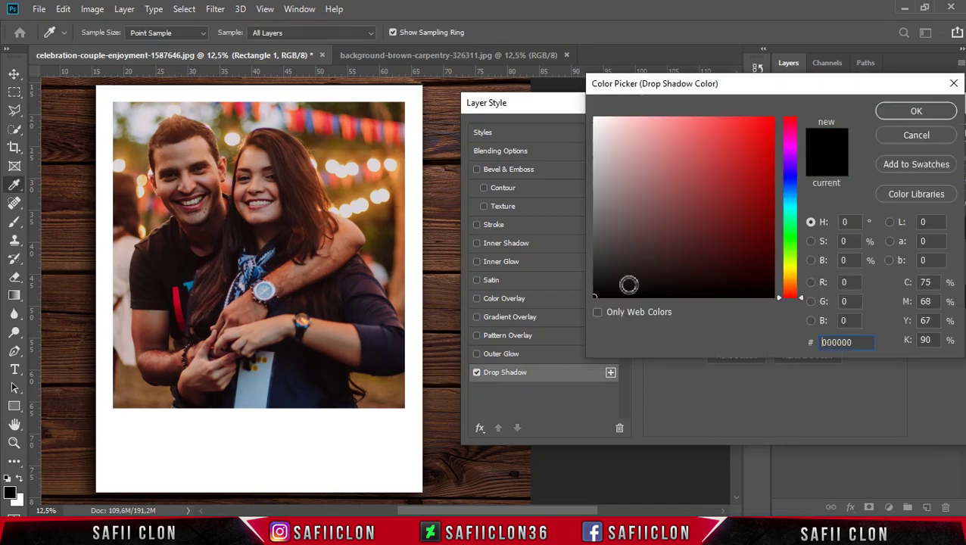
click(917, 113)
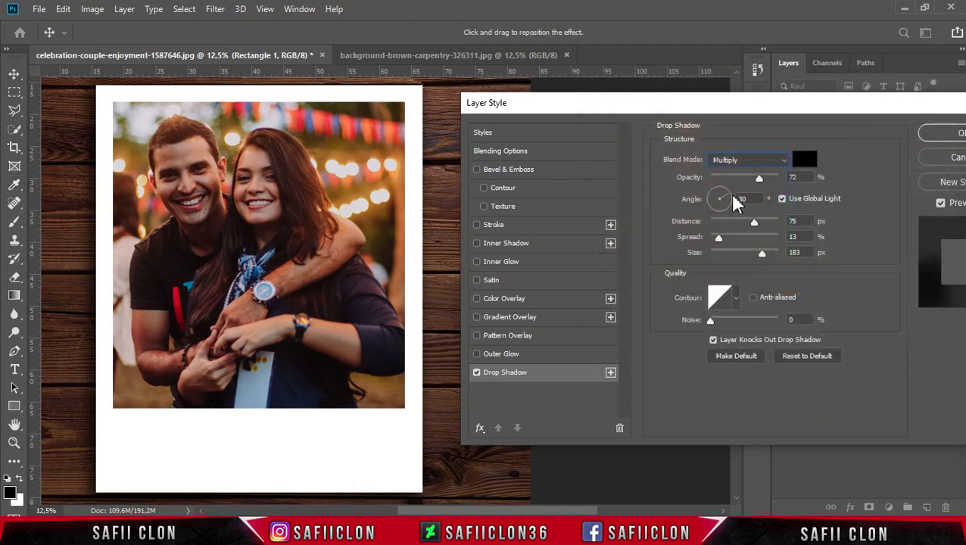
mouse_move(754, 222)
mouse_down()
mouse_move(773, 222)
mouse_move(721, 223)
mouse_move(760, 236)
mouse_up()
drag(761, 252, 763, 255)
drag(832, 114, 693, 119)
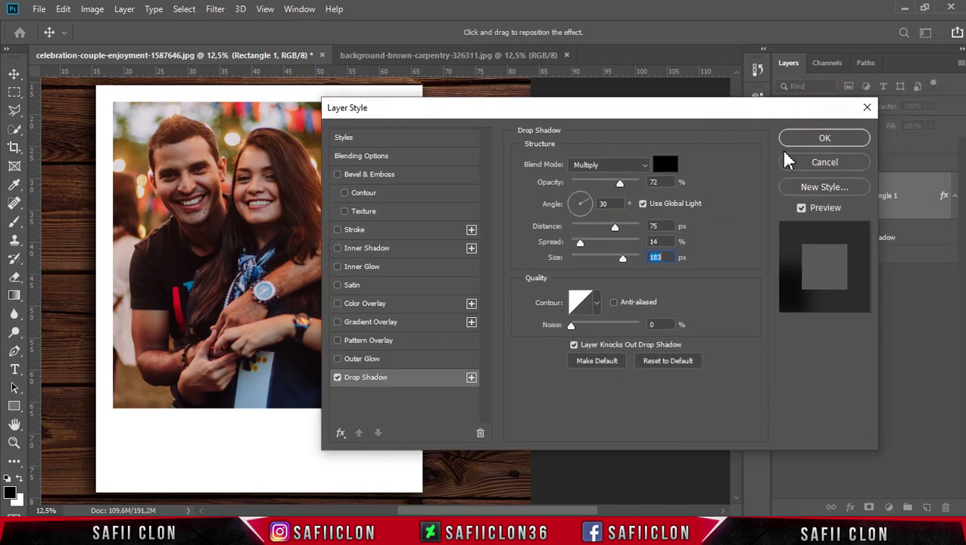
click(804, 139)
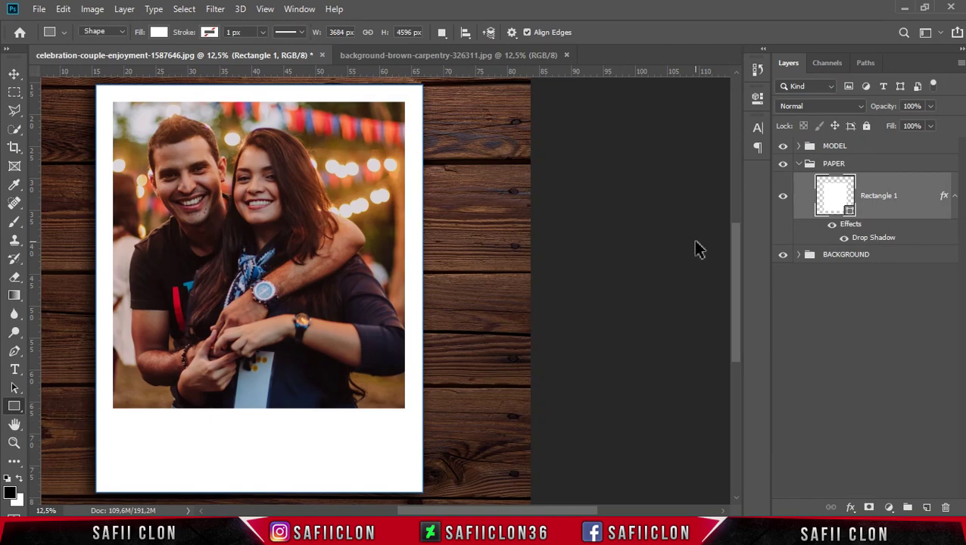
key(ctrl+minus)
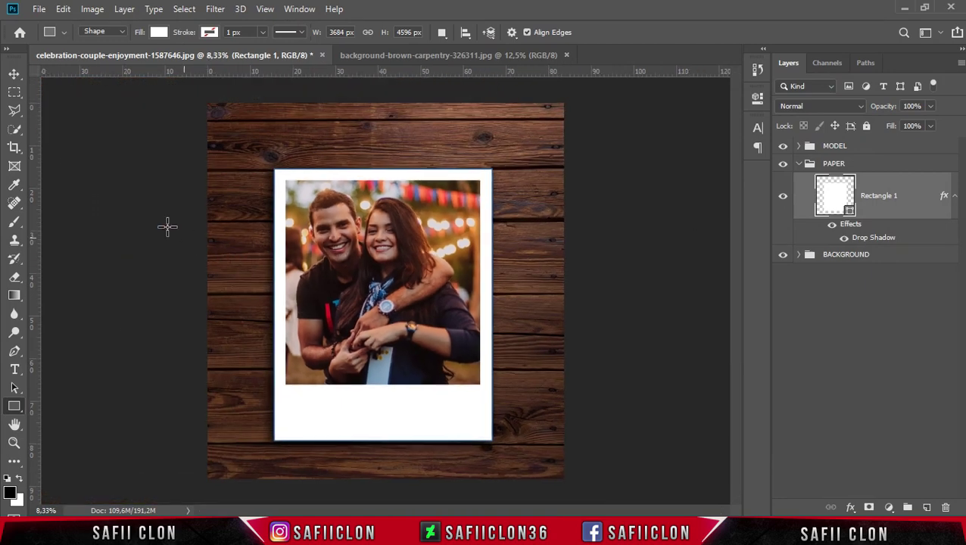
Open the ivan-gromov tan paper texture and drop it into the couple document's PAPER group.
click(39, 10)
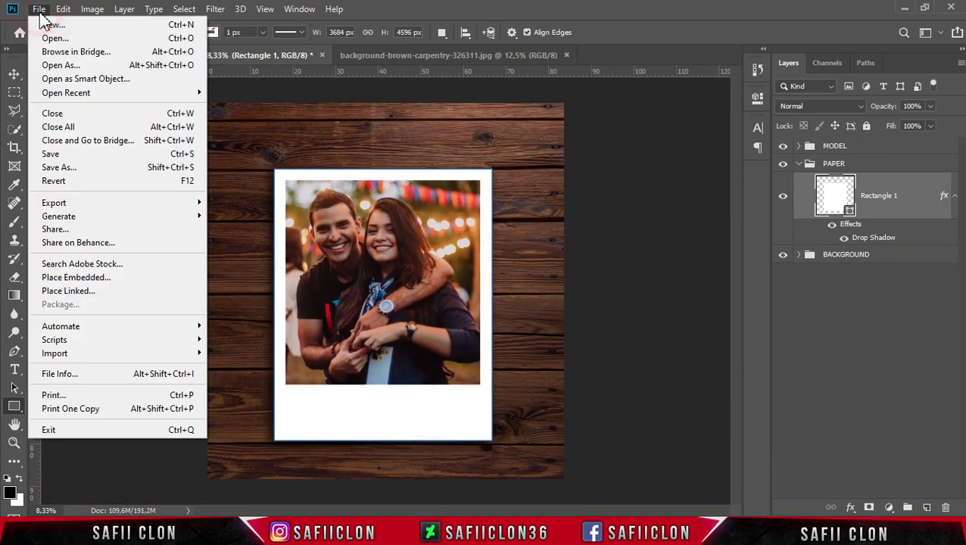
click(65, 34)
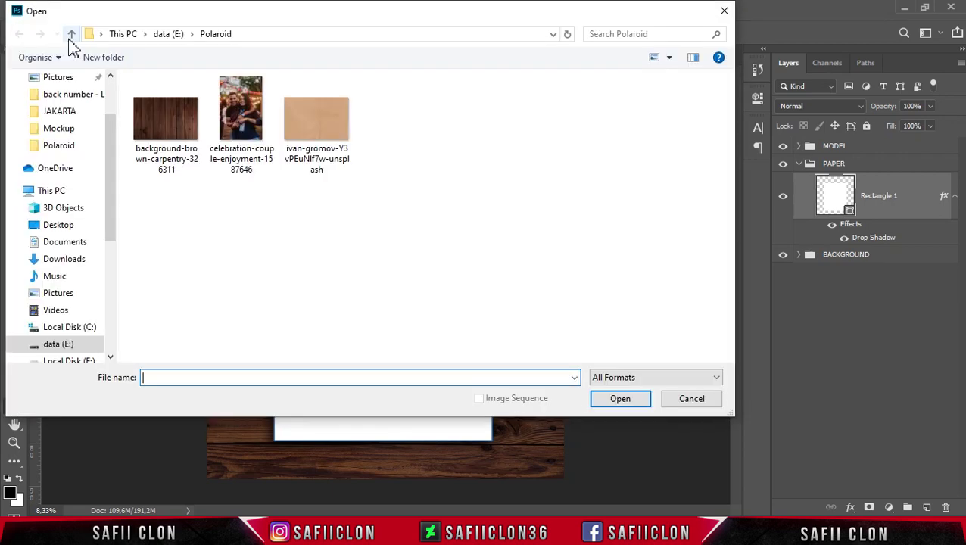
click(318, 125)
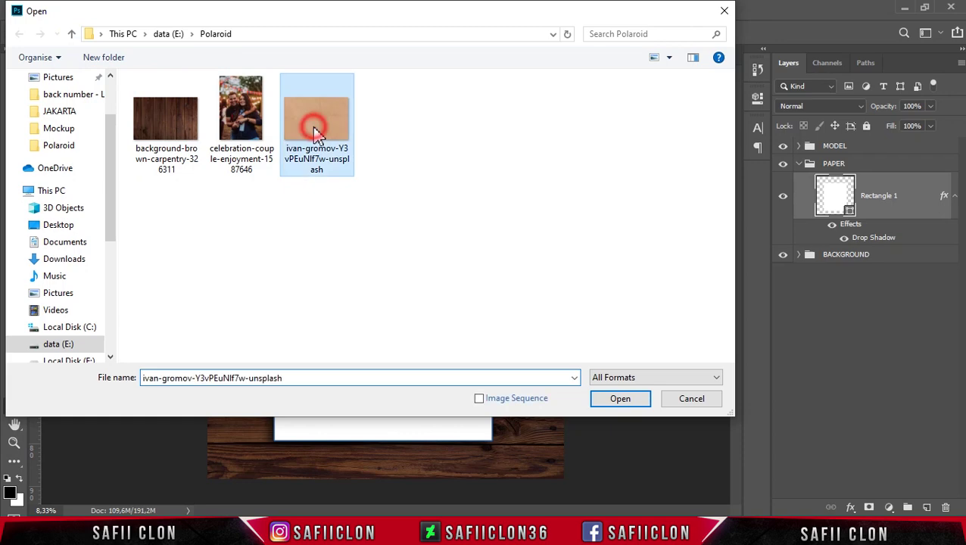
click(620, 399)
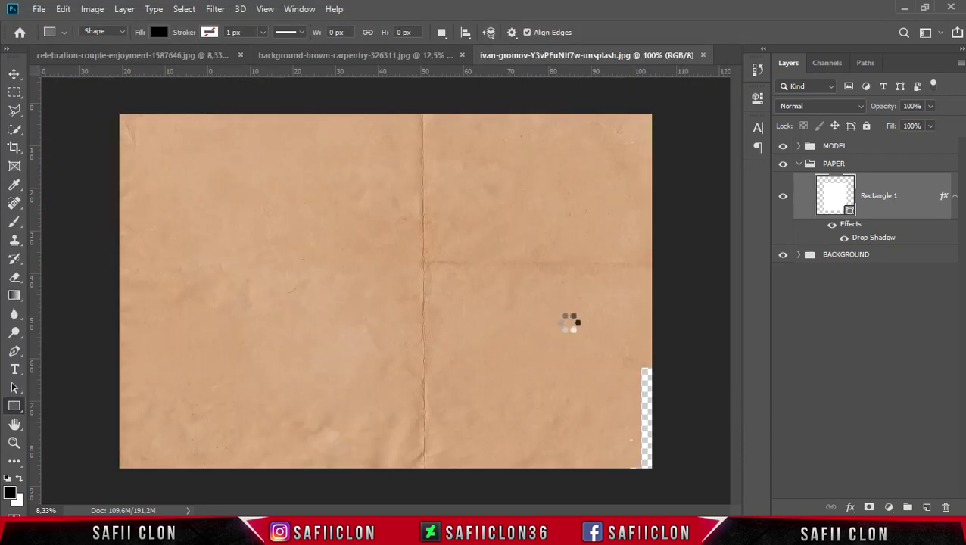
drag(893, 159, 121, 57)
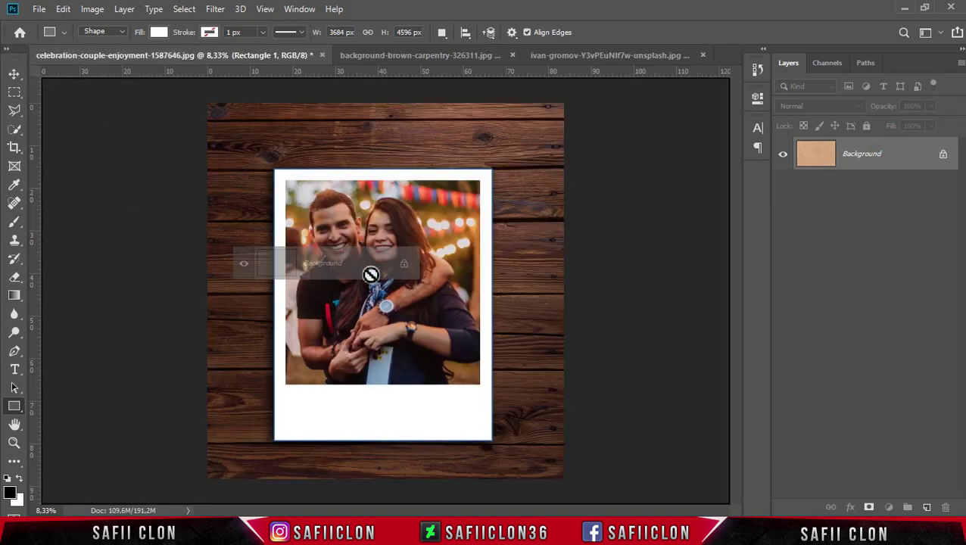
drag(121, 57, 406, 288)
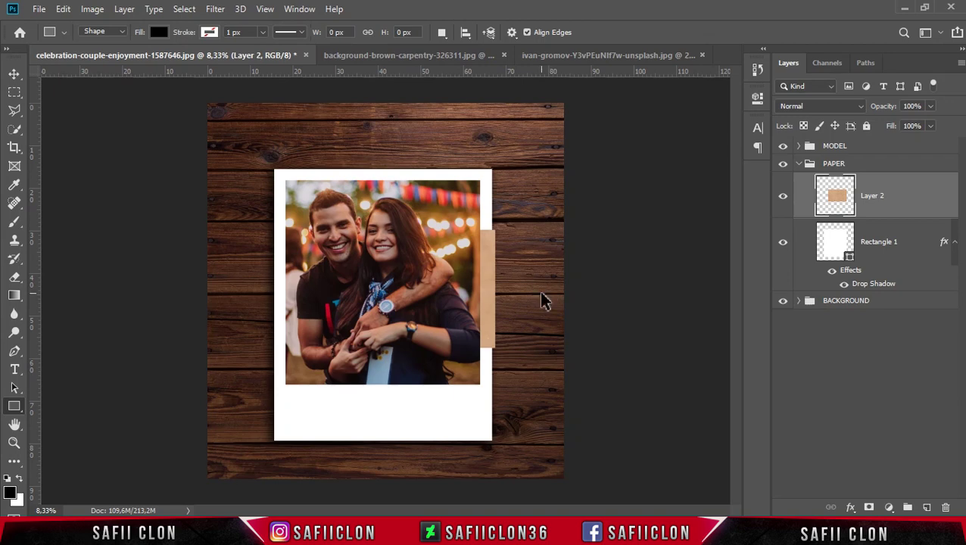
Enlarge, reposition and slightly tilt the paper texture over the frame, then commit.
key(ctrl+t)
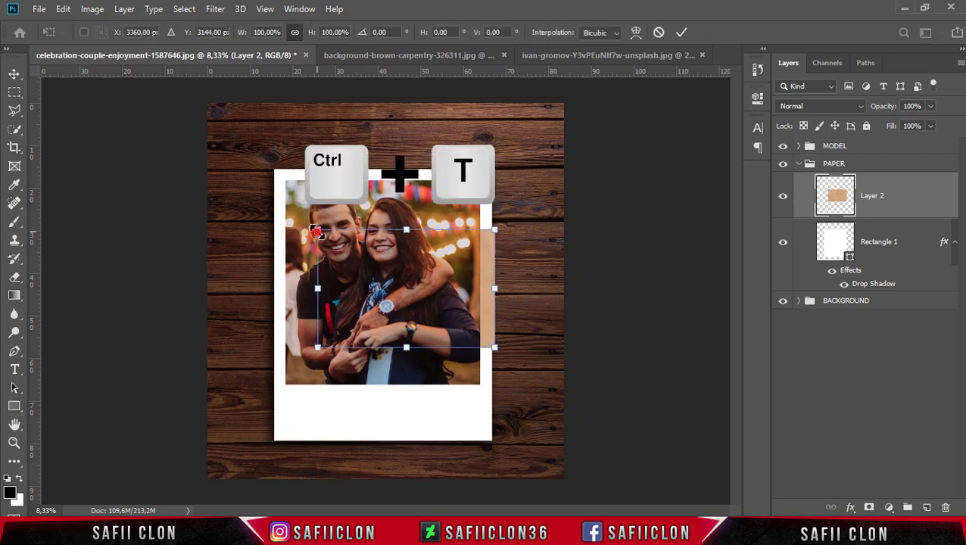
drag(317, 229, 205, 156)
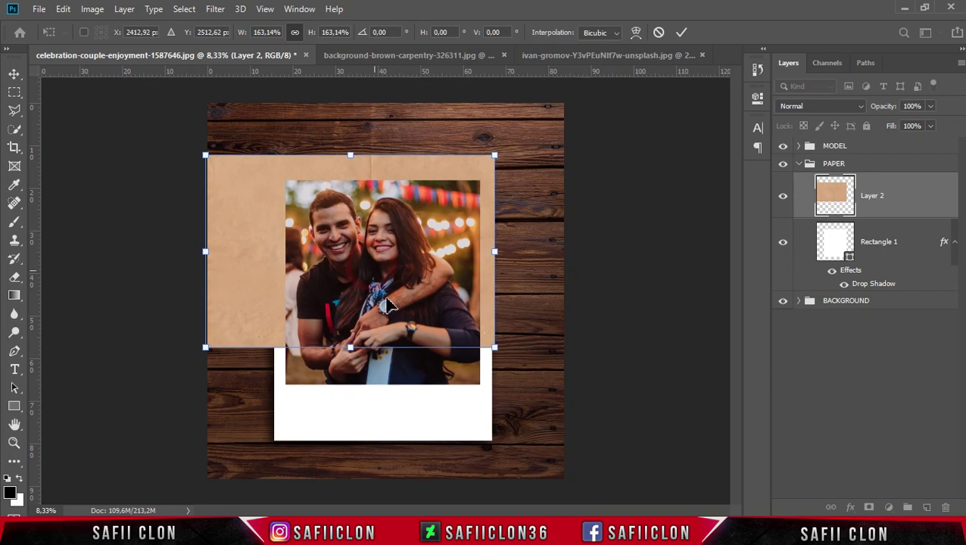
drag(386, 301, 401, 337)
drag(511, 191, 567, 155)
drag(514, 241, 518, 252)
drag(571, 166, 579, 163)
drag(633, 276, 638, 280)
click(682, 34)
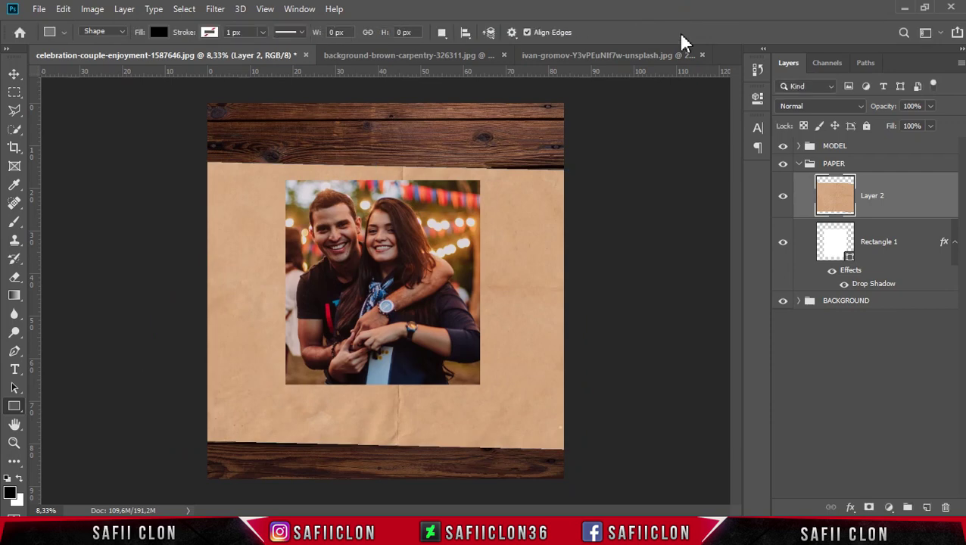
right_click(906, 202)
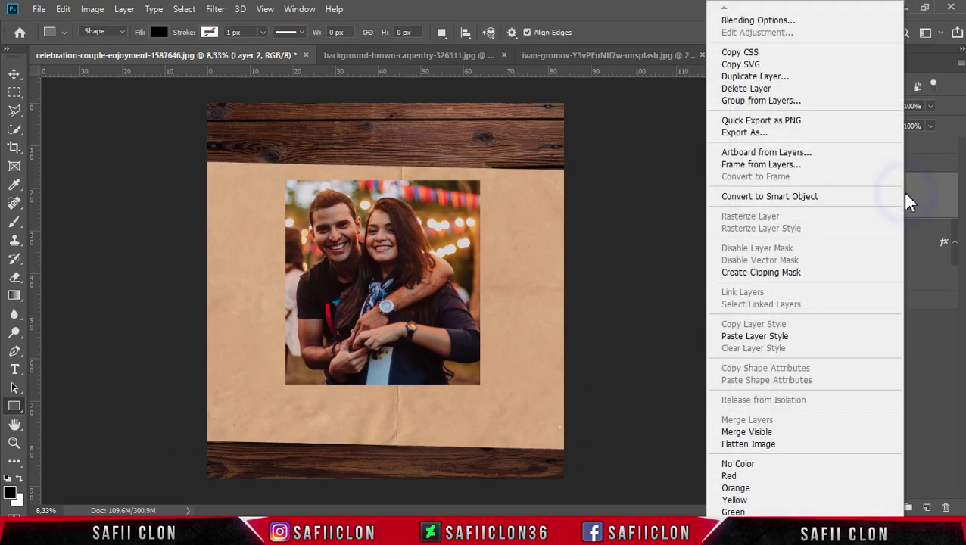
Clip the paper texture layer to the frame and rename it TEXTURE.
click(781, 277)
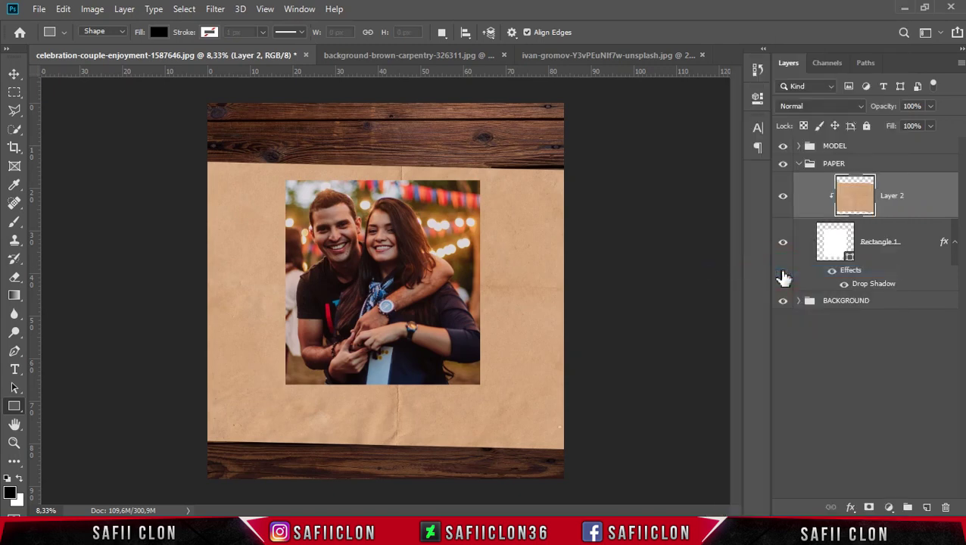
double_click(892, 198)
text(TEXTURE)
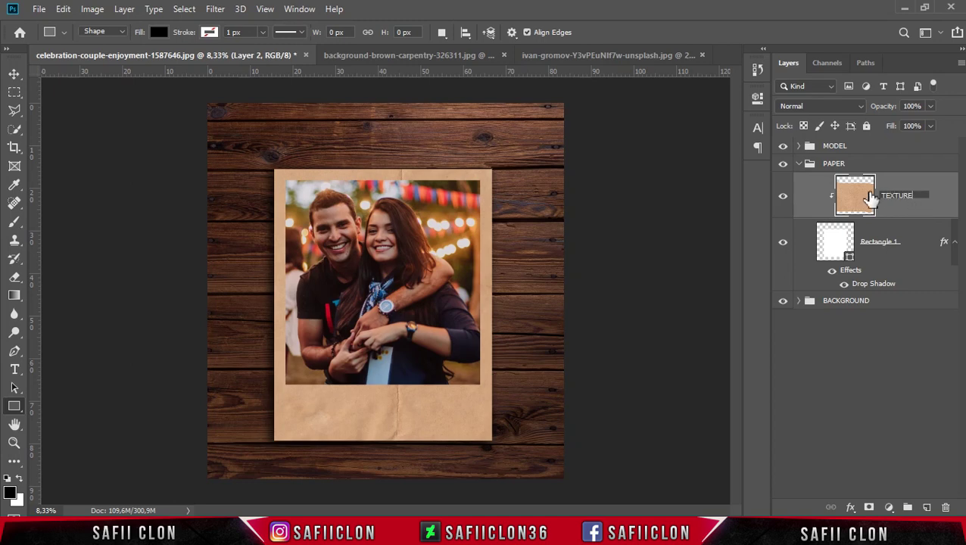
click(933, 194)
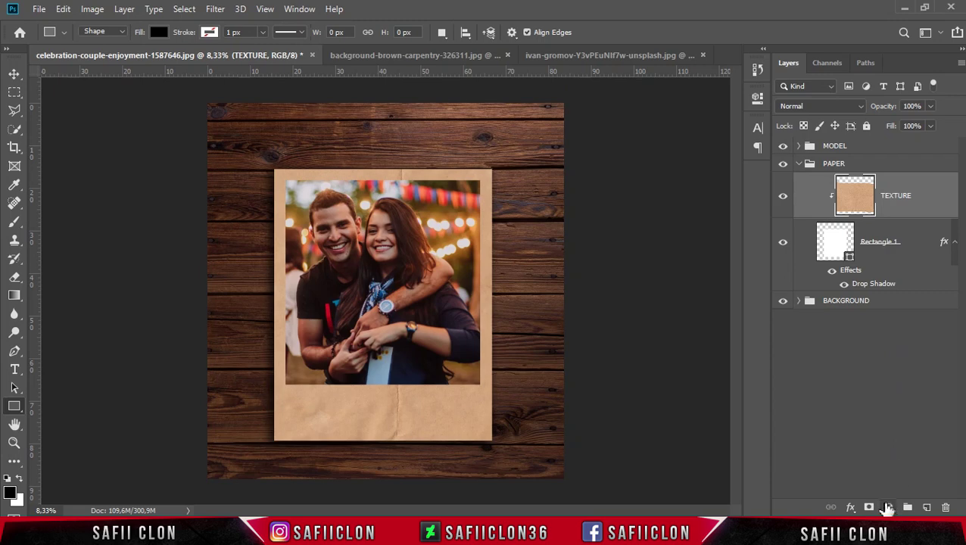
Add a clipped Hue/Saturation adjustment with Colorize on and Saturation 0.
click(890, 508)
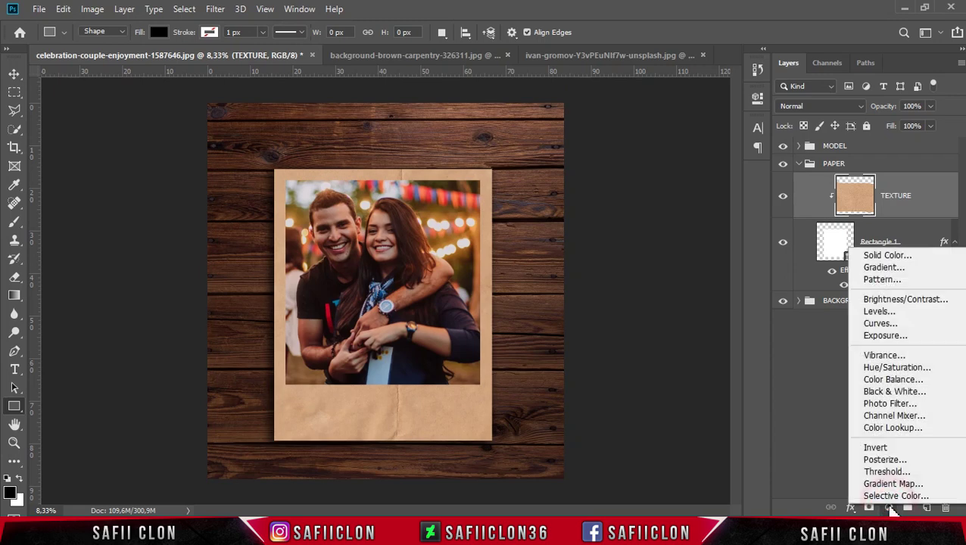
click(889, 367)
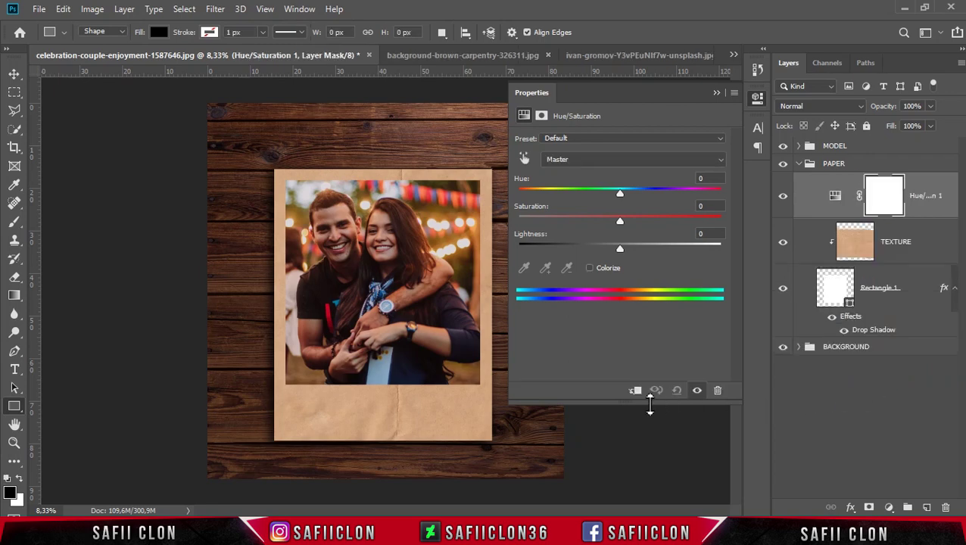
click(634, 392)
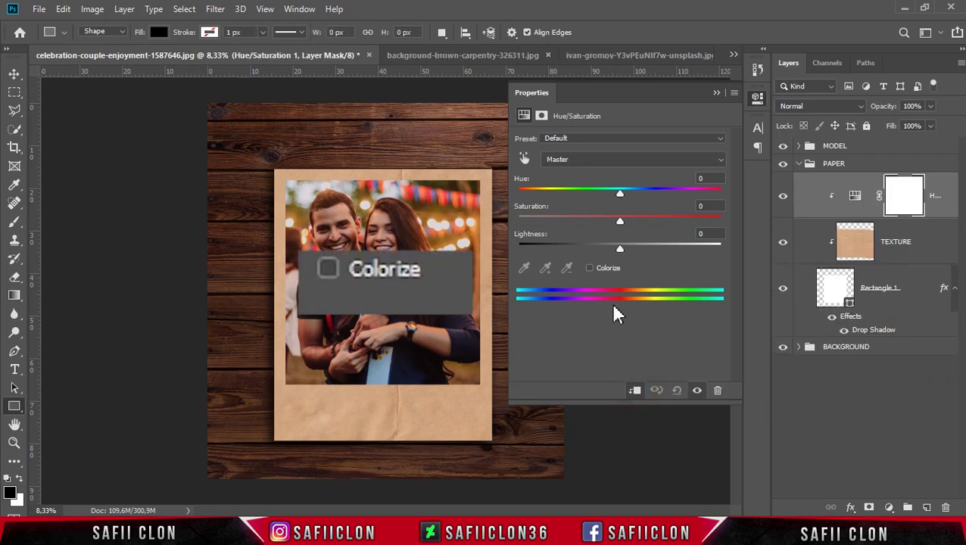
click(590, 268)
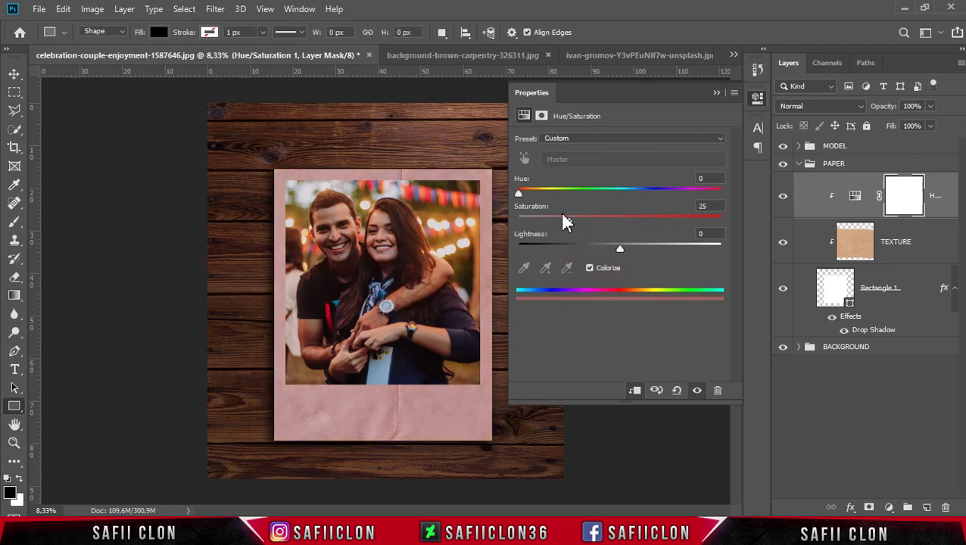
drag(570, 231, 520, 225)
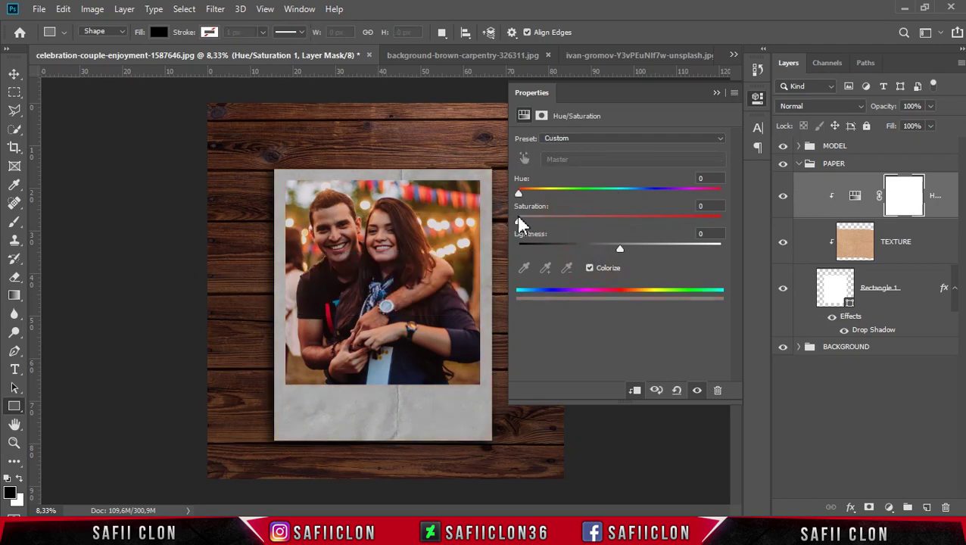
click(716, 93)
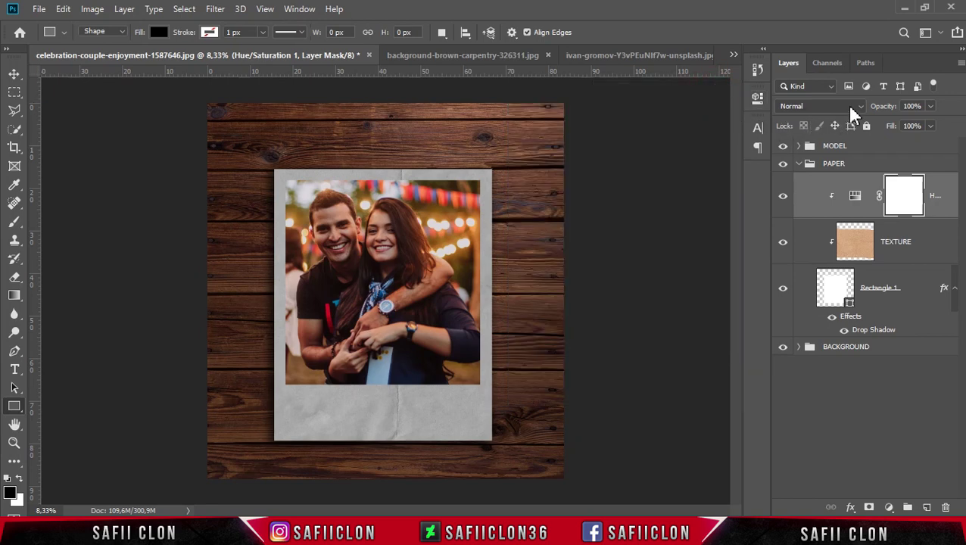
Blend the Hue/Saturation layer as Screen, compare it, and collapse the PAPER group.
click(853, 109)
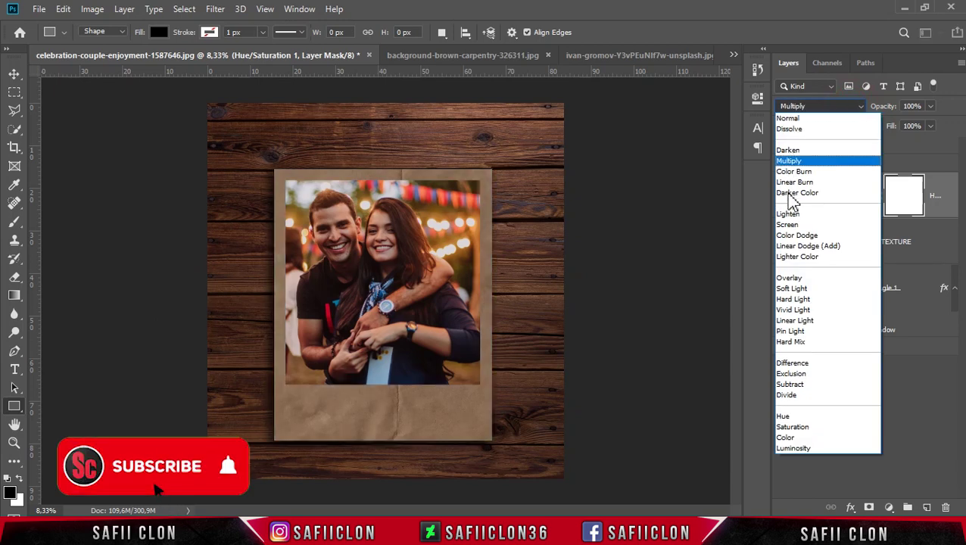
click(791, 226)
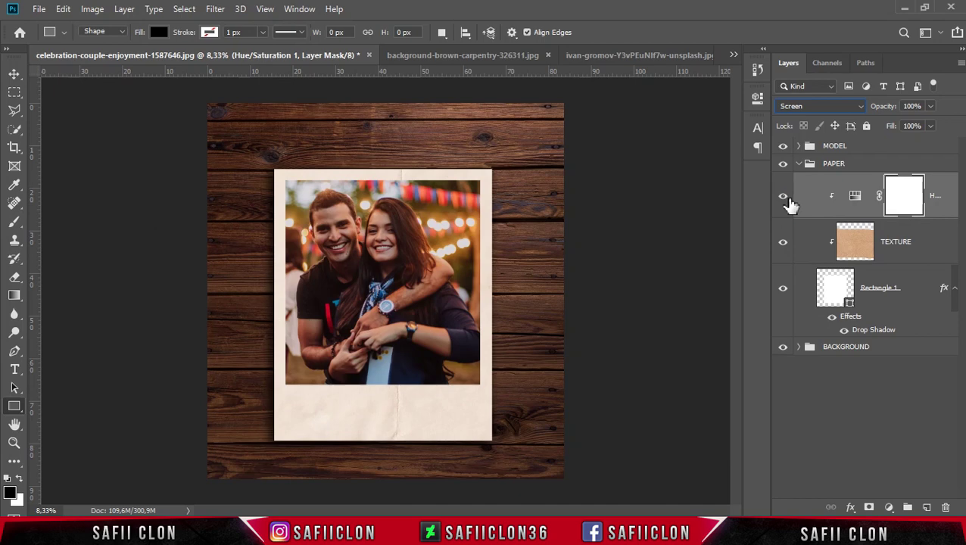
click(785, 197)
click(800, 165)
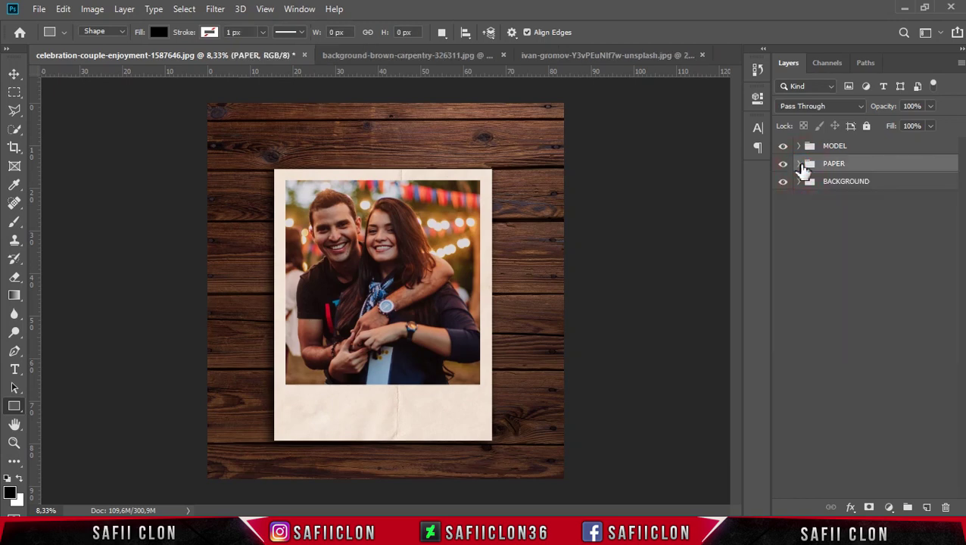
Expand MODEL and open Blending Options for the couple photo, Layer 0.
click(876, 147)
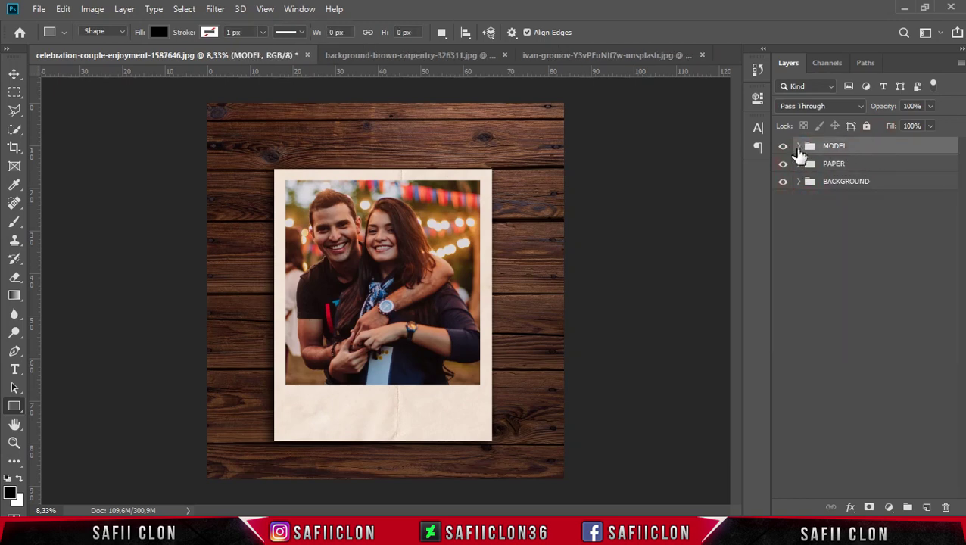
click(798, 147)
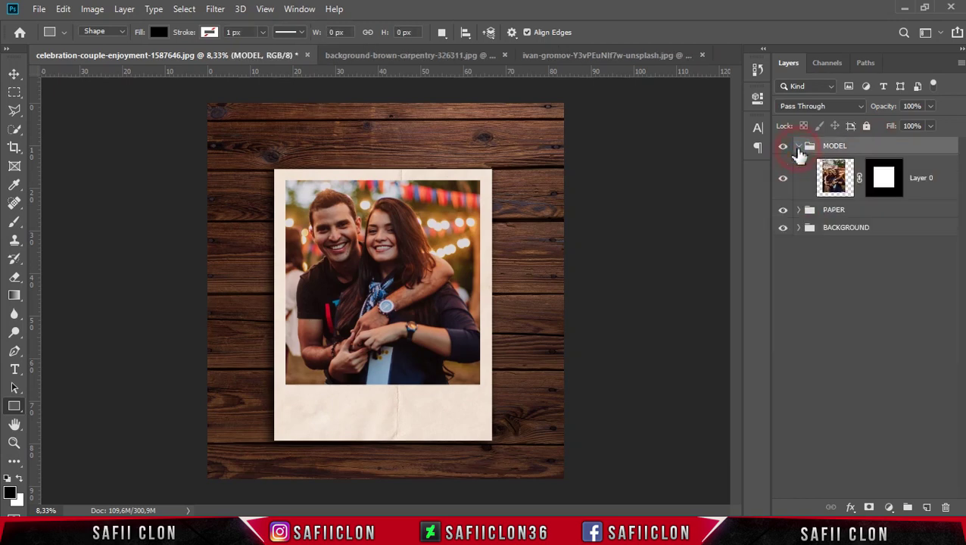
click(916, 178)
key(ctrl+plus)
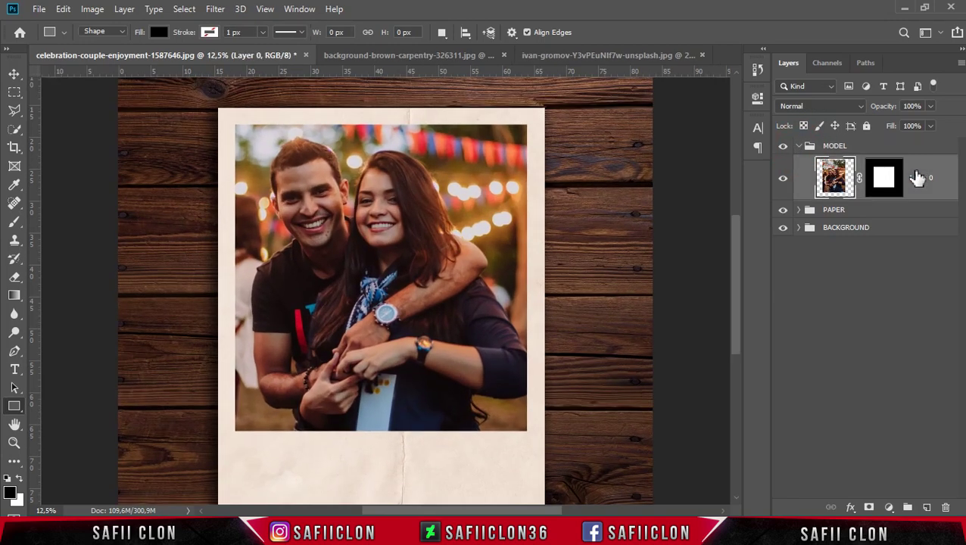
right_click(918, 178)
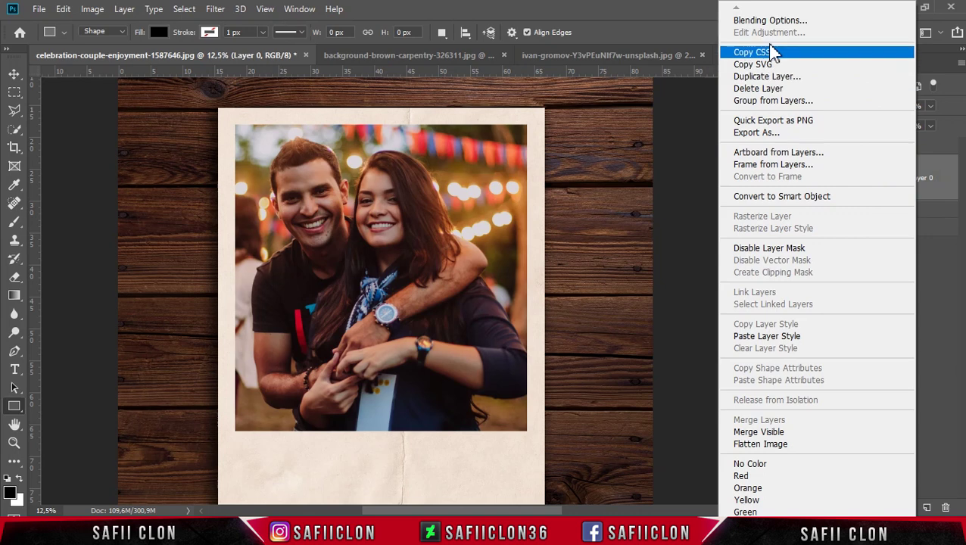
click(761, 22)
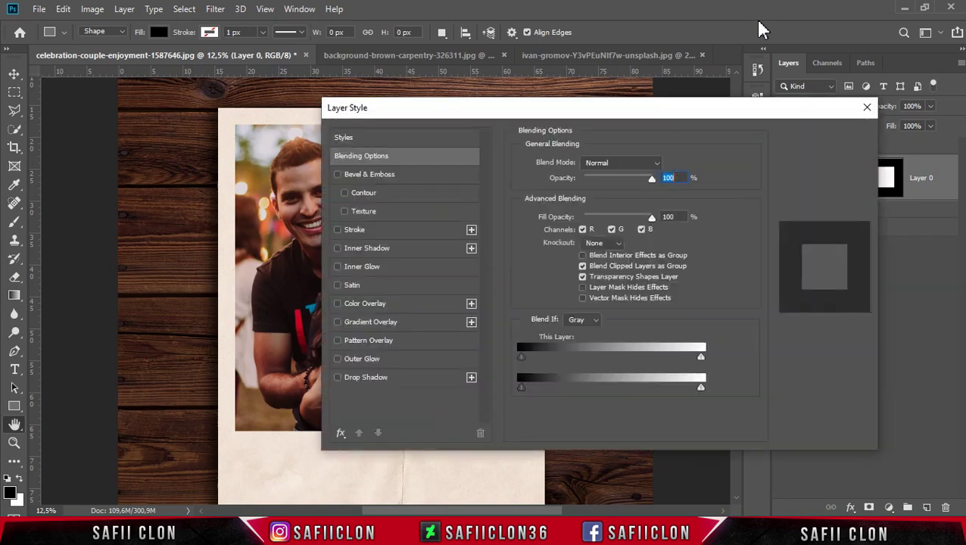
drag(498, 512, 548, 513)
drag(536, 115, 624, 121)
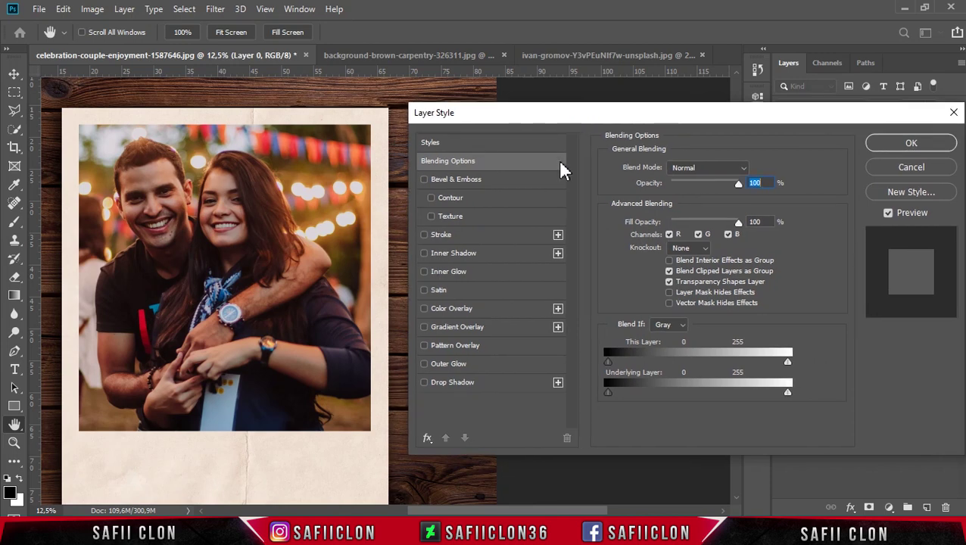
Enable Inner Shadow in Normal mode with a black shadow colour.
click(471, 256)
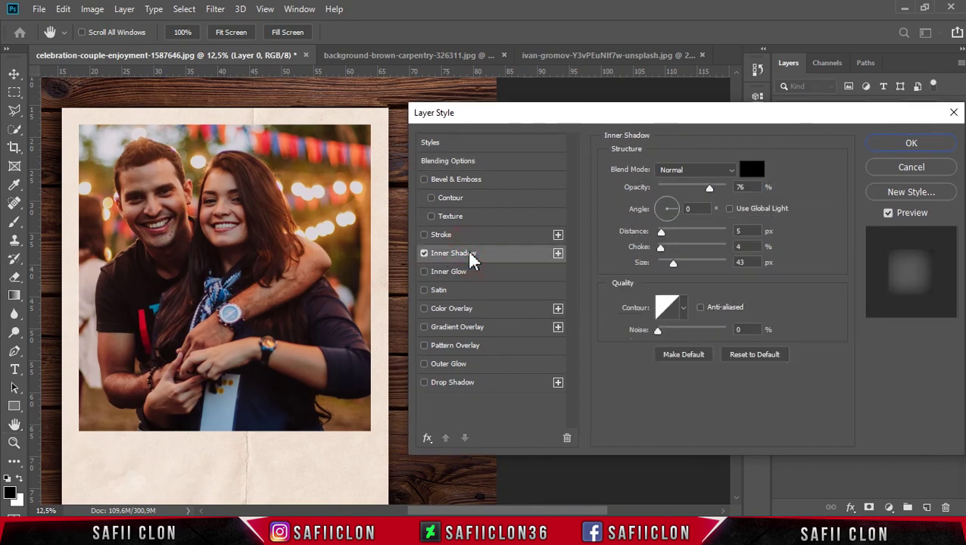
click(693, 171)
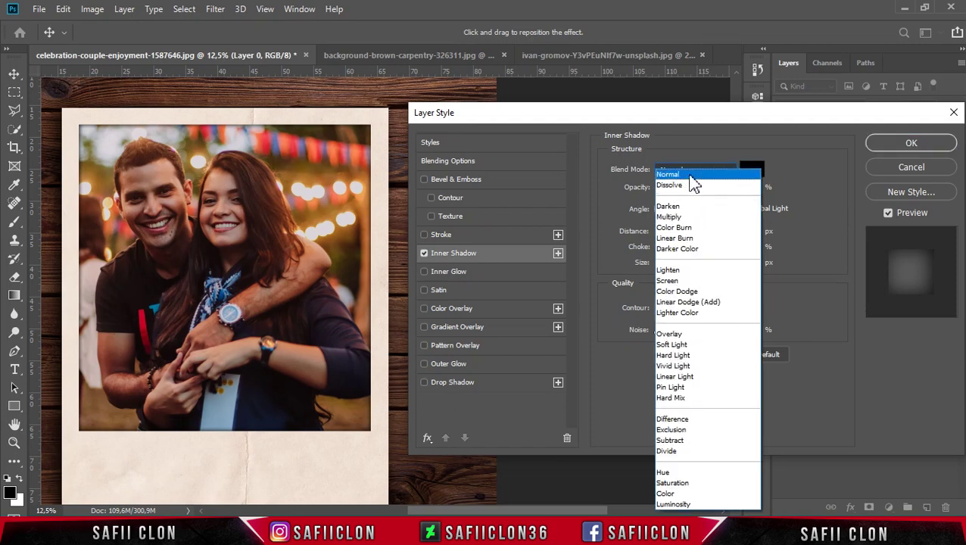
click(690, 179)
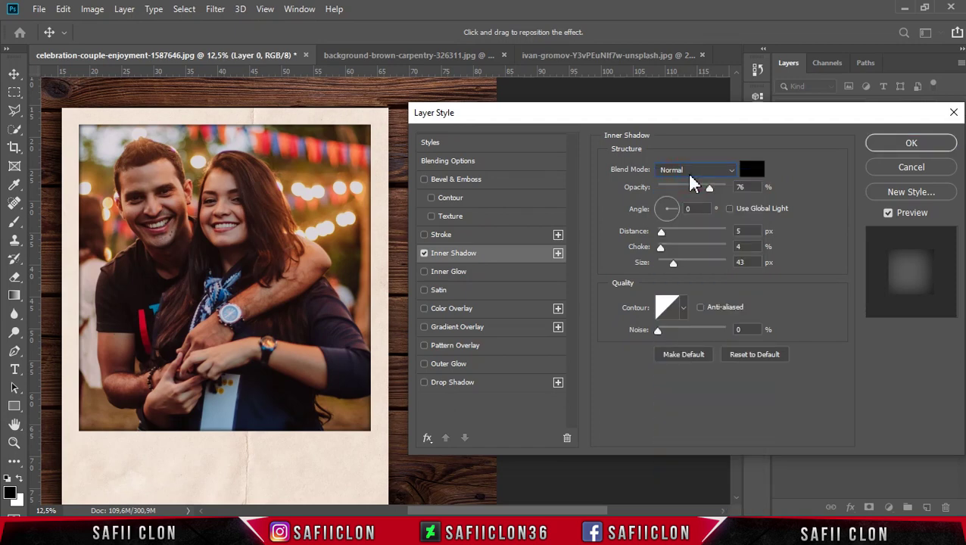
click(754, 170)
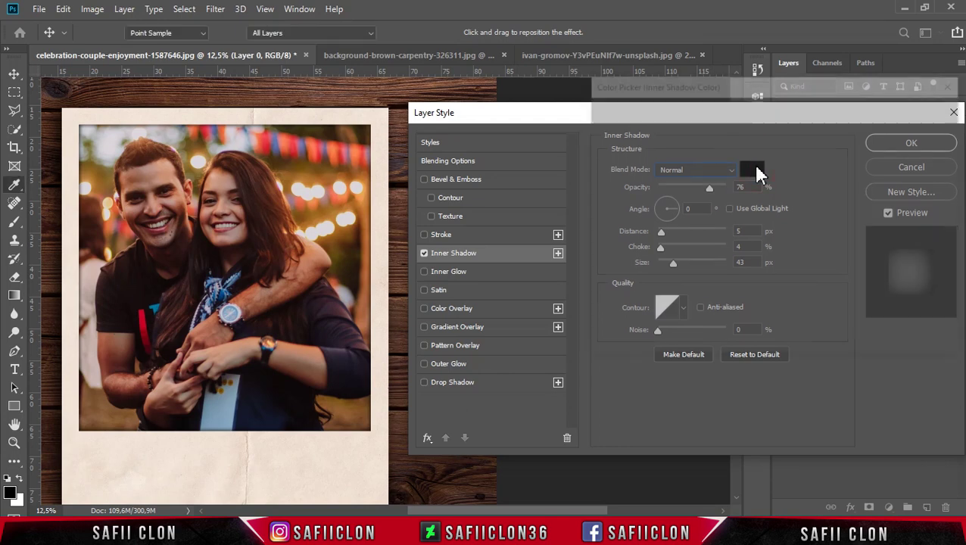
drag(614, 286, 593, 298)
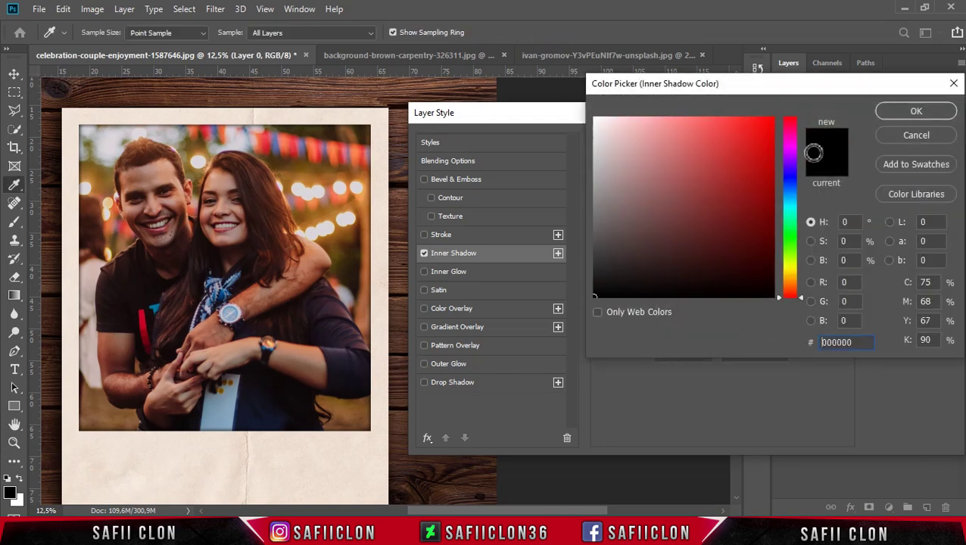
click(882, 111)
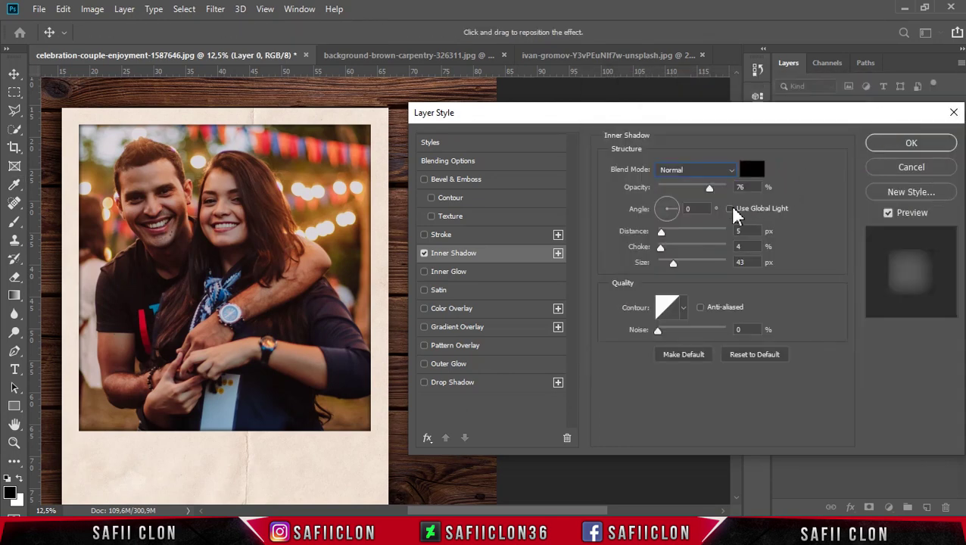
Set the inner shadow to 76% opacity, 5 px distance, 4% choke, 43 px size.
mouse_move(709, 188)
mouse_down()
mouse_move(685, 191)
mouse_move(744, 188)
mouse_move(697, 193)
mouse_move(709, 188)
mouse_up()
click(693, 209)
click(662, 234)
drag(663, 236, 666, 236)
mouse_move(665, 237)
mouse_down()
mouse_move(720, 243)
mouse_move(667, 248)
mouse_up()
mouse_move(673, 262)
mouse_down()
mouse_move(745, 267)
mouse_move(672, 263)
mouse_up()
drag(761, 118, 702, 125)
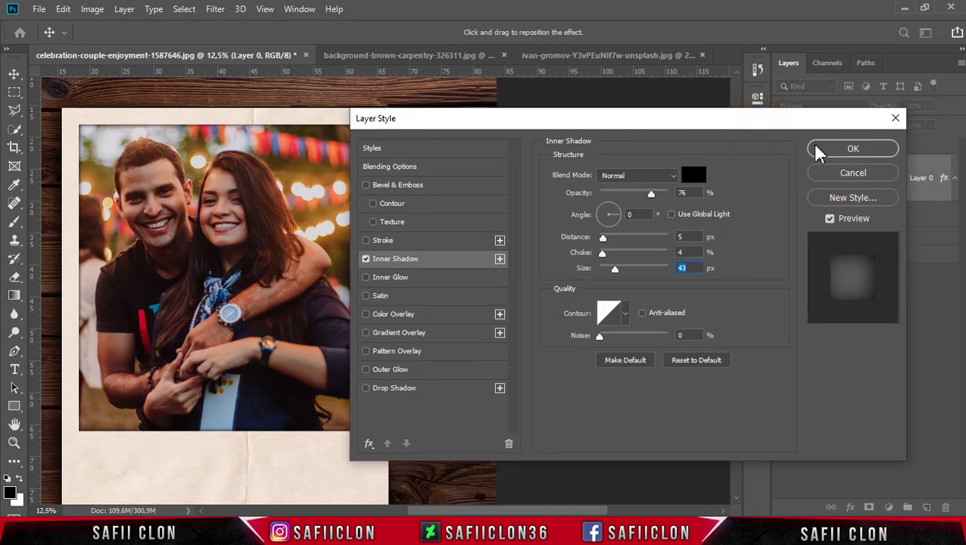
click(833, 153)
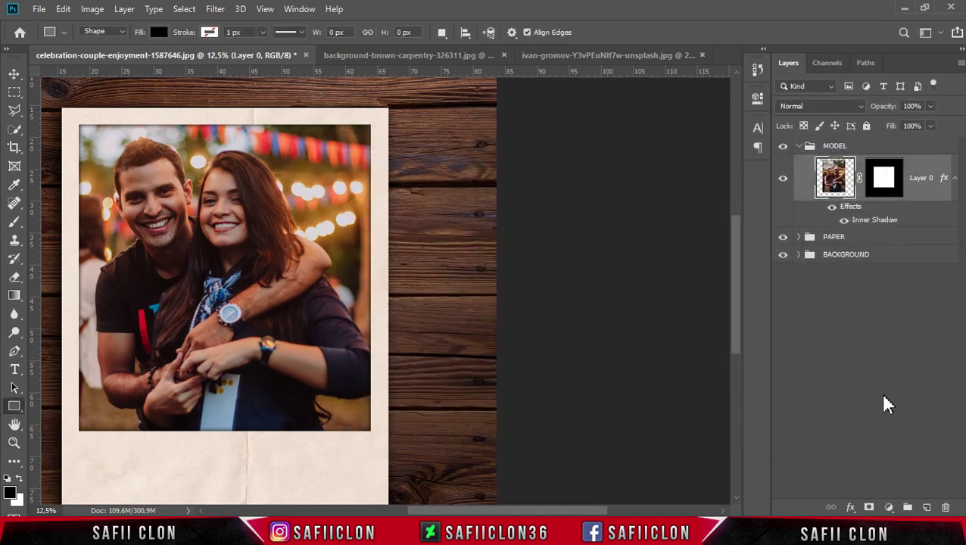
Add a Curves adjustment clipped to the photo and lift the RGB shadows.
click(889, 508)
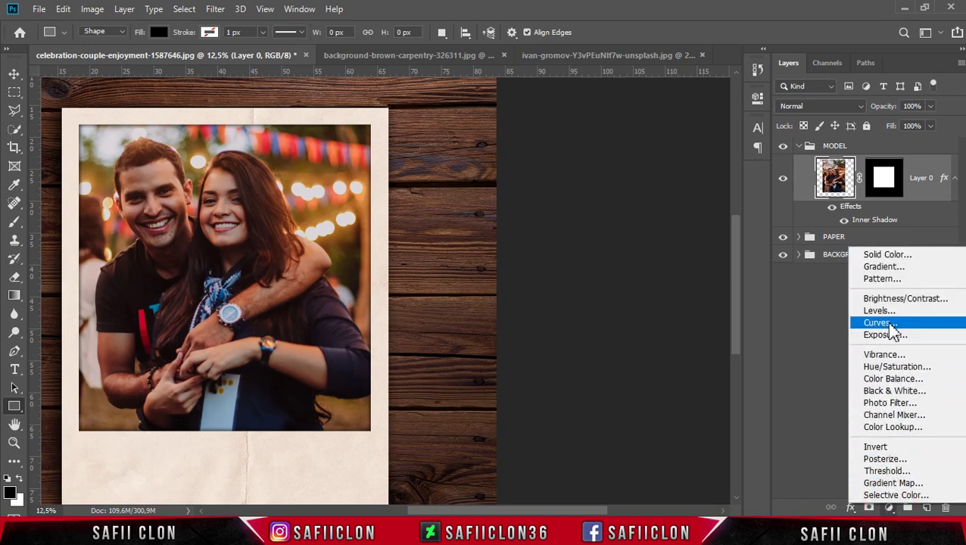
click(877, 324)
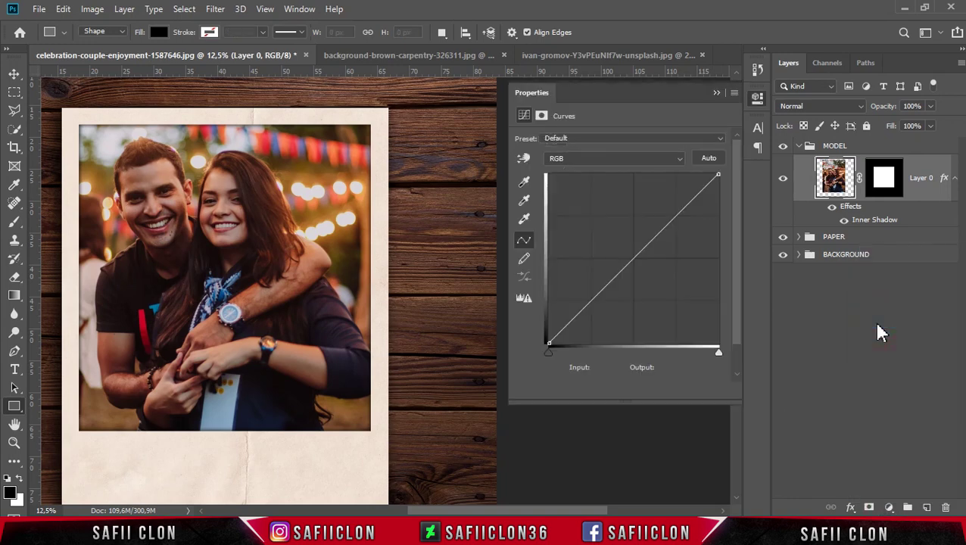
click(635, 392)
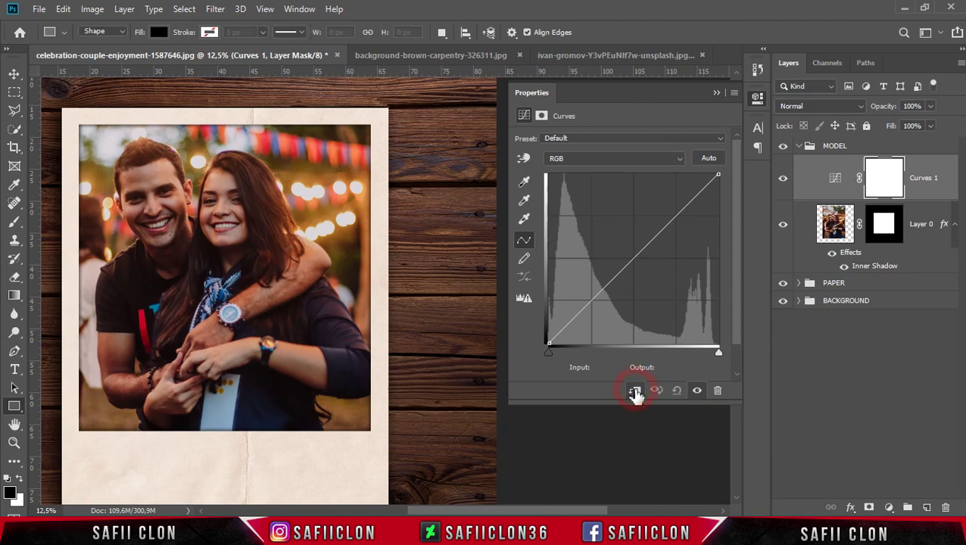
click(591, 301)
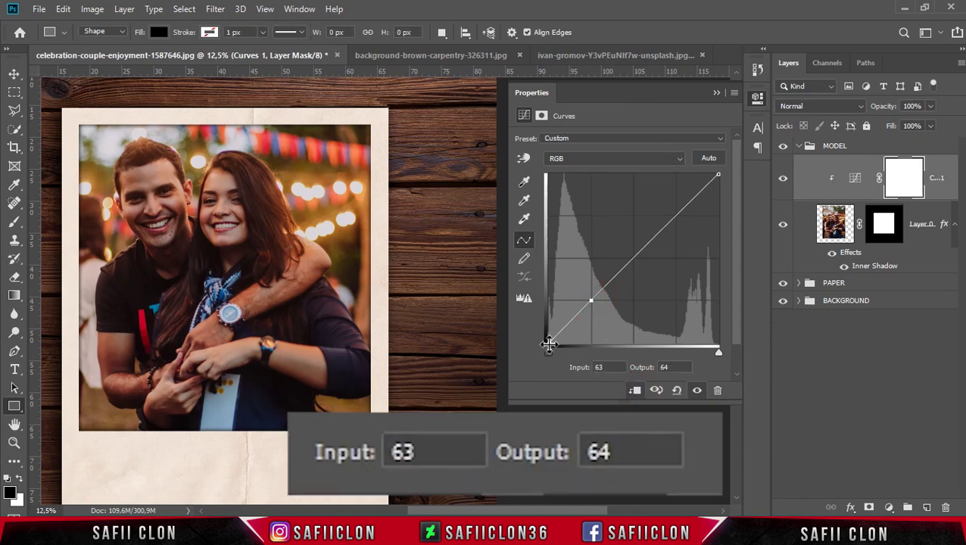
drag(548, 344, 543, 325)
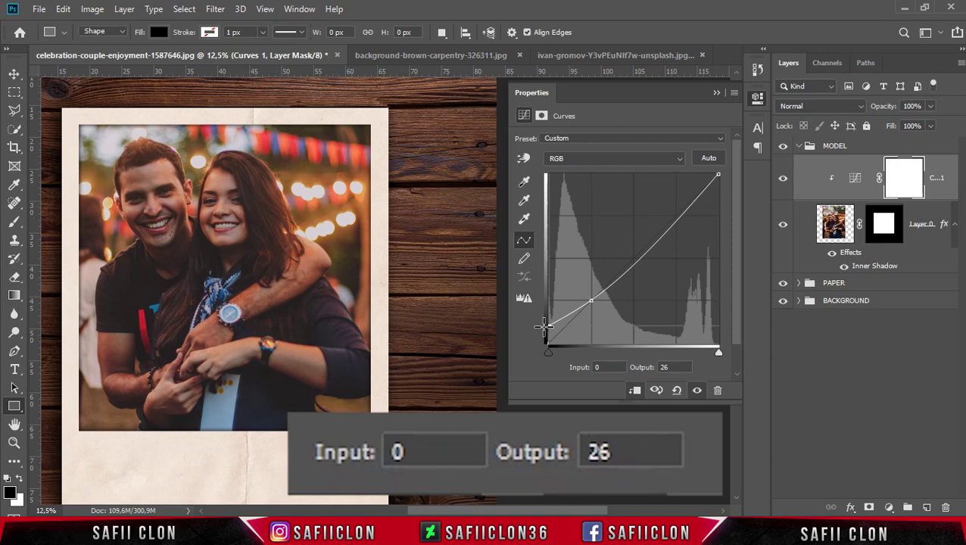
Raise the Red channel's shadows and brighten its highlights slightly.
click(622, 158)
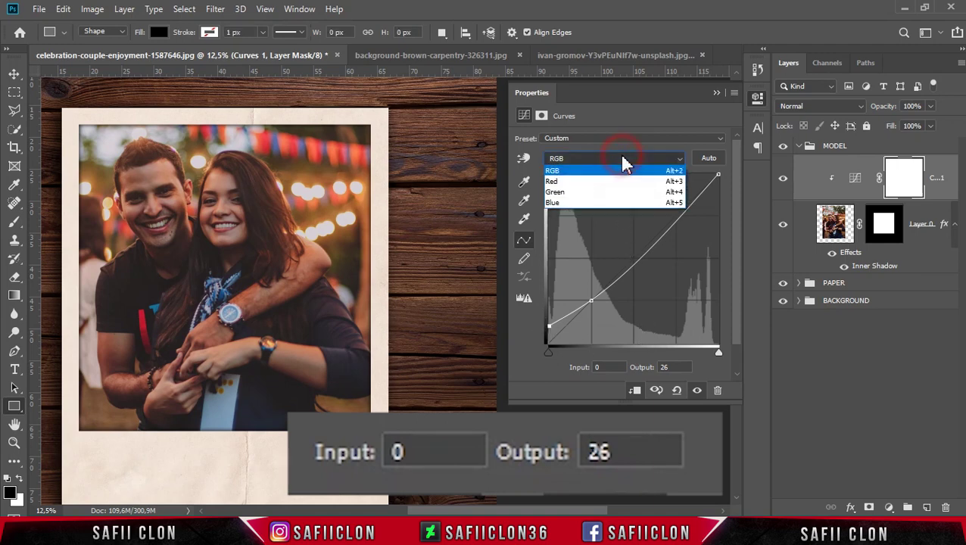
click(589, 181)
drag(549, 343, 543, 337)
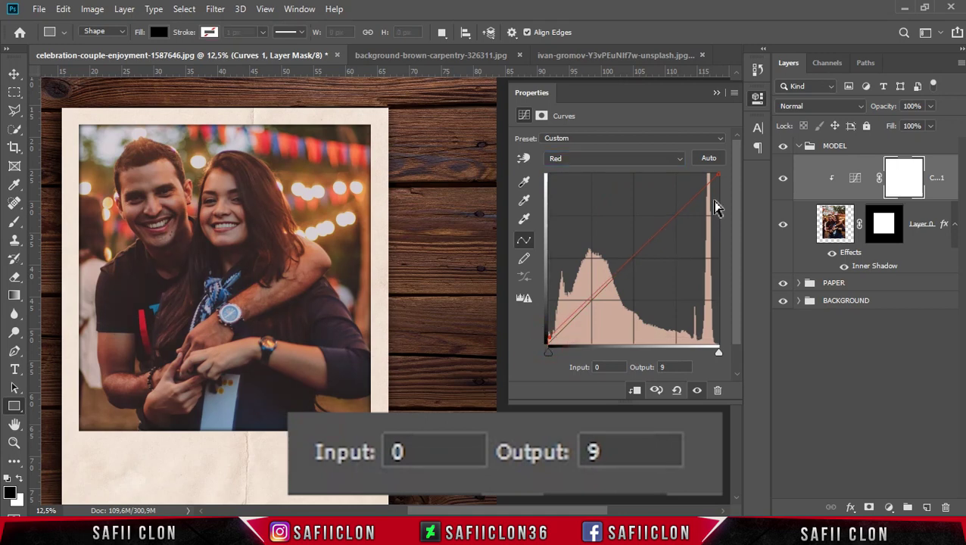
drag(718, 175, 712, 171)
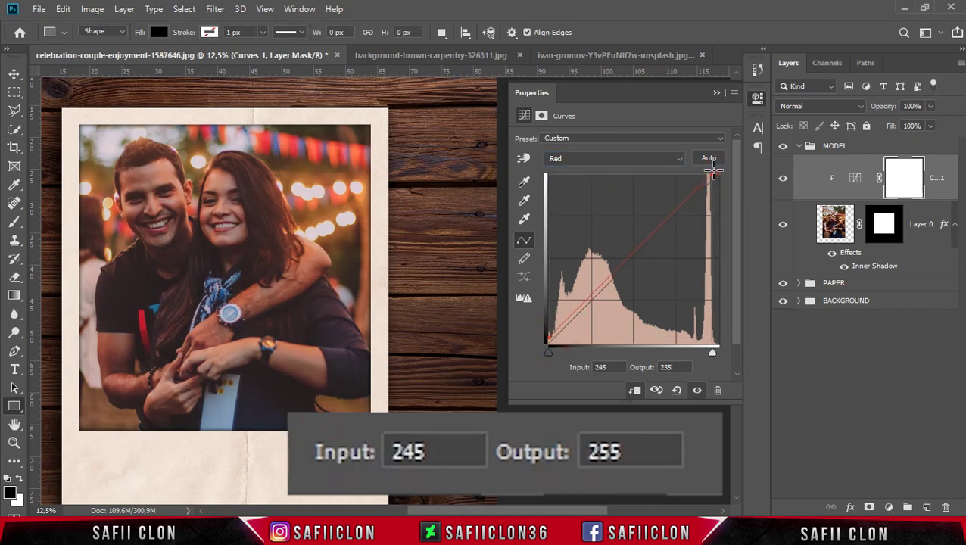
Set the Blue curve to output 12 at shadows and 235 at highlights, then compare.
click(626, 160)
click(585, 198)
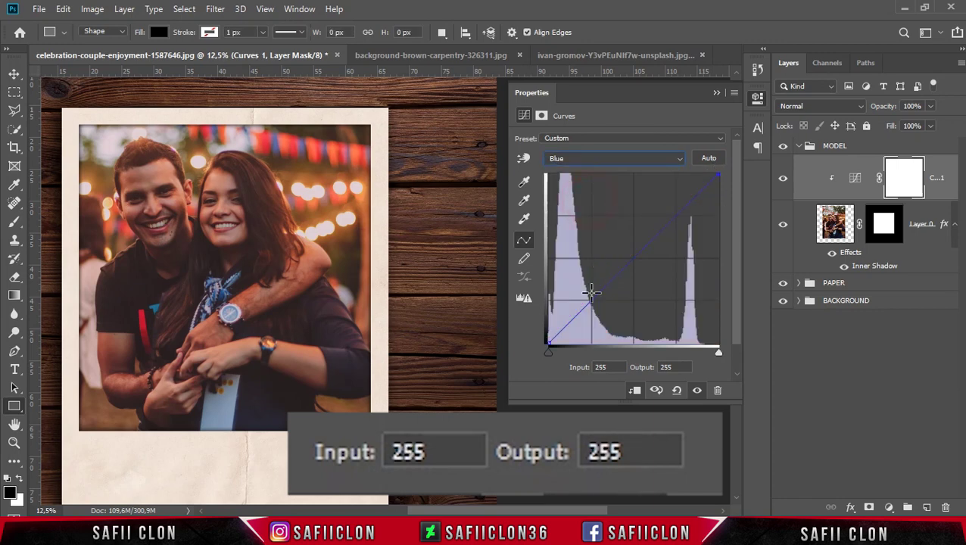
drag(548, 343, 548, 336)
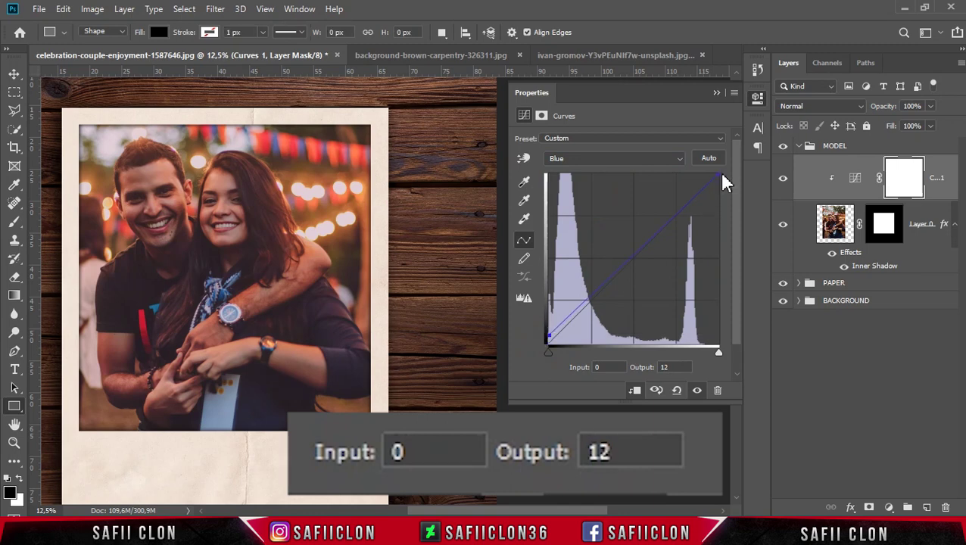
drag(721, 176, 728, 187)
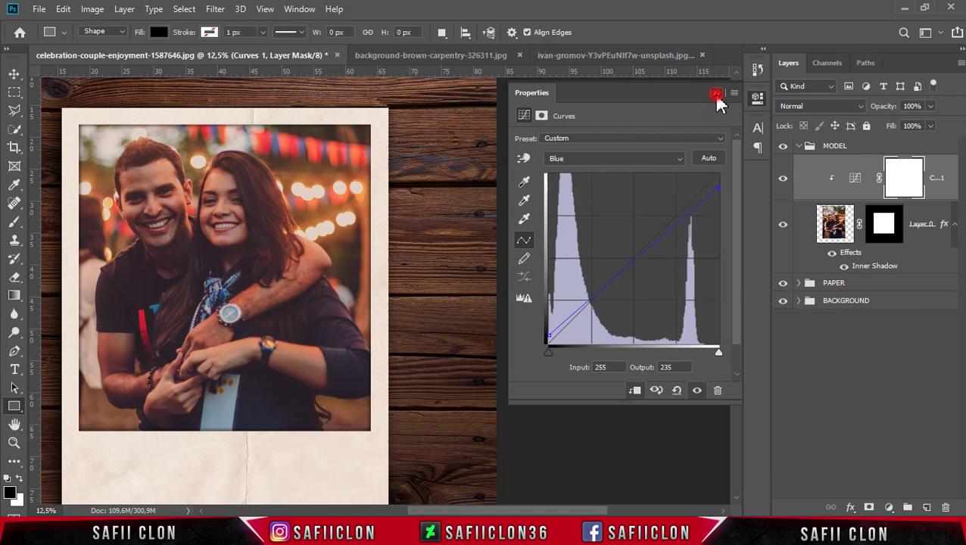
click(716, 94)
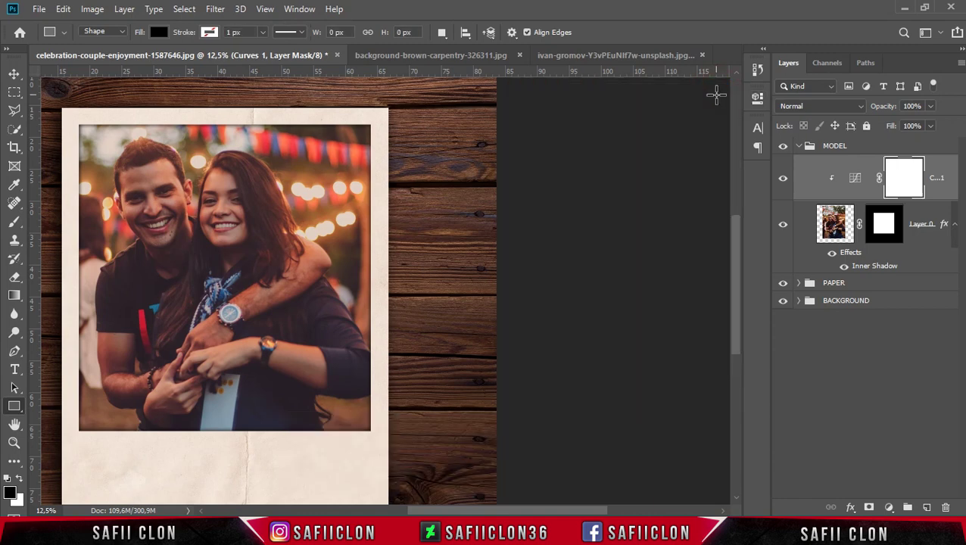
click(783, 182)
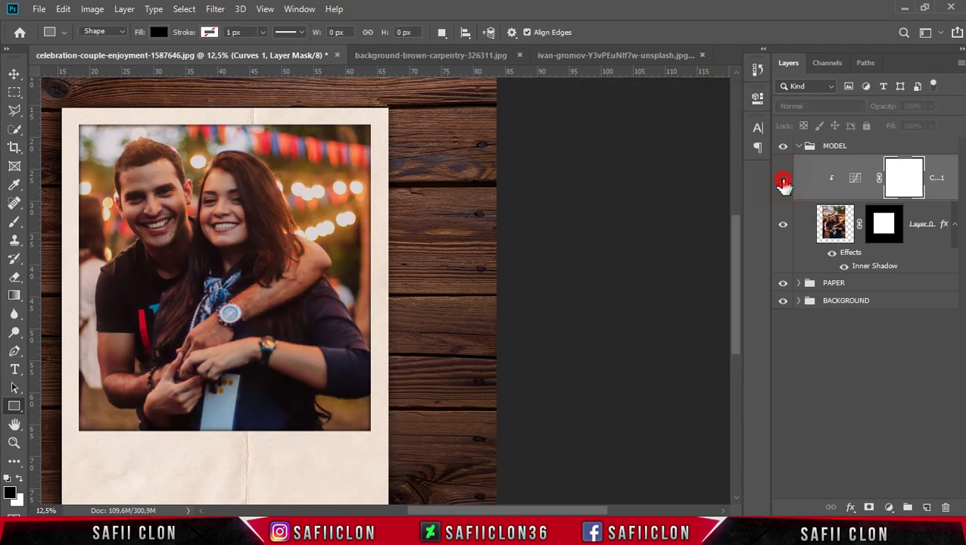
click(783, 182)
click(783, 181)
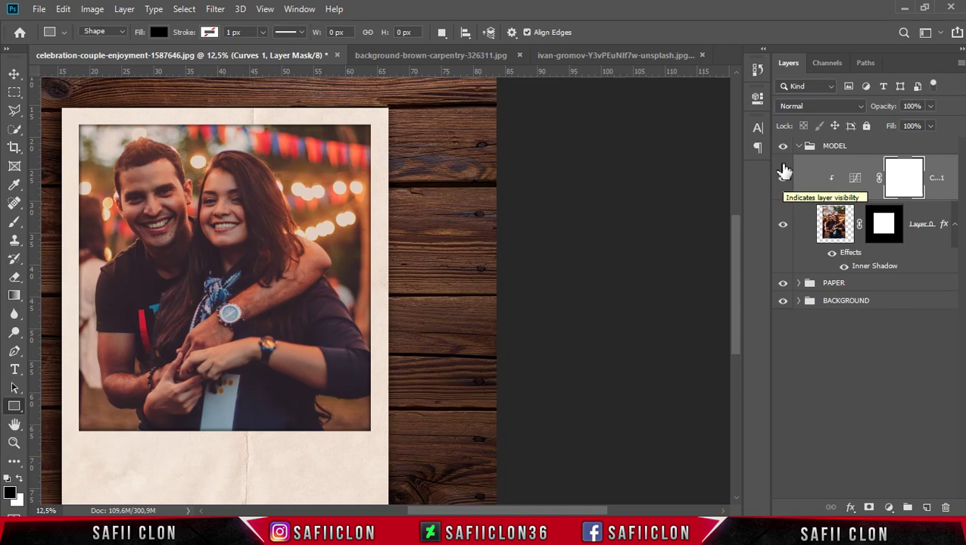
Select the MODEL group and switch to the Horizontal Type Tool in Felt Tip Roman.
click(801, 152)
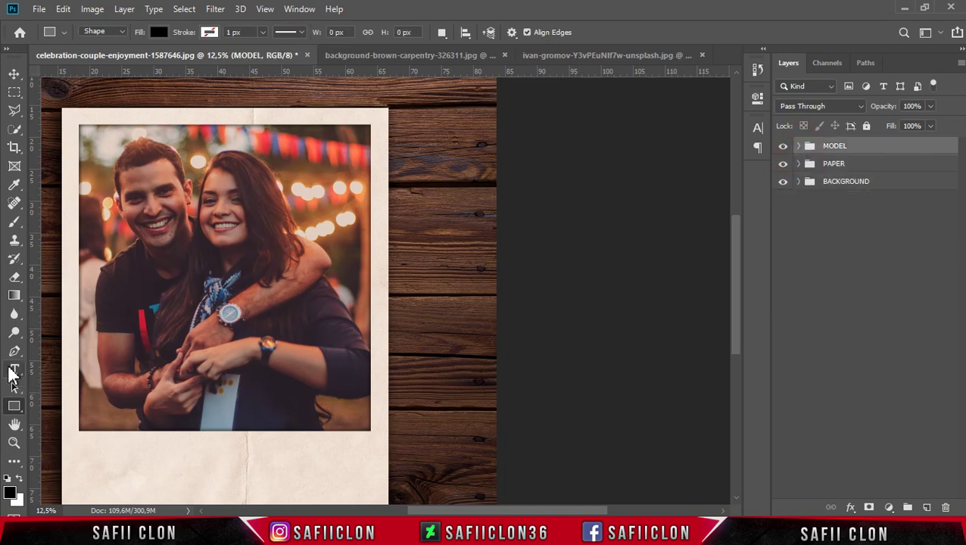
drag(16, 377, 115, 367)
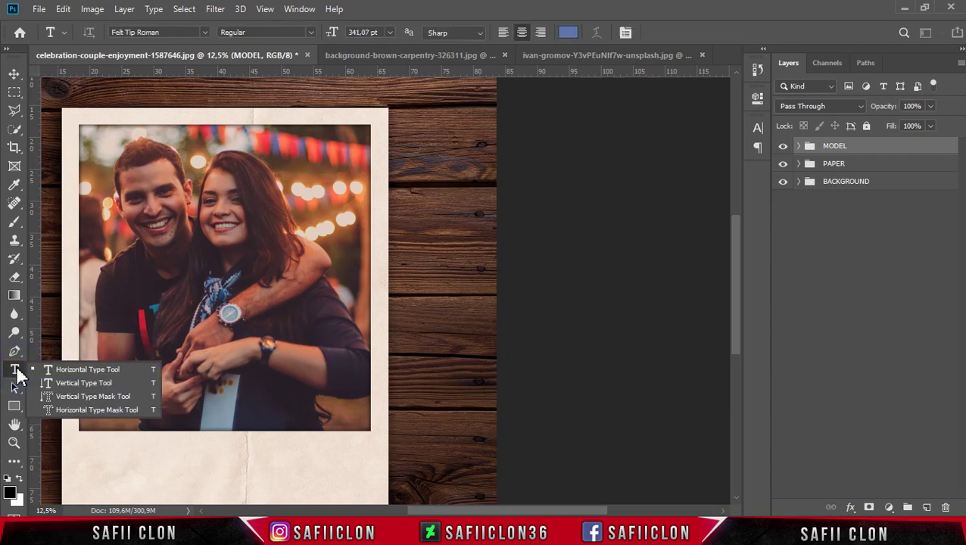
click(115, 367)
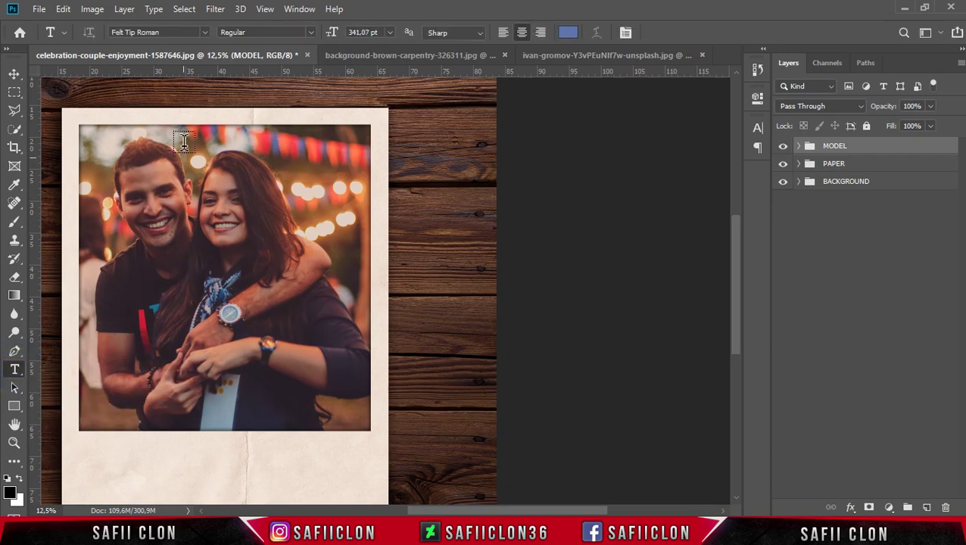
click(204, 32)
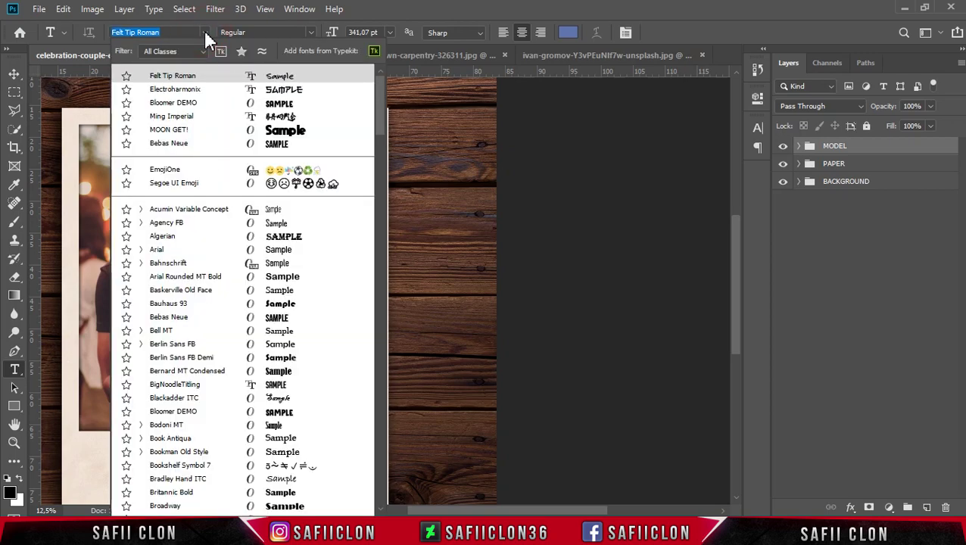
click(212, 75)
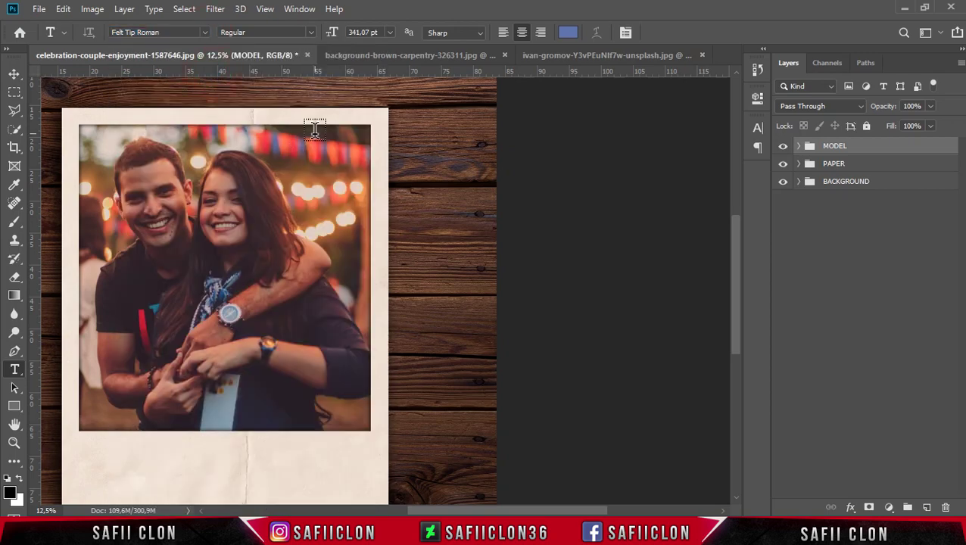
Type the date 28.10.2019 on the paper strip below the photo and select it.
key(ctrl+minus)
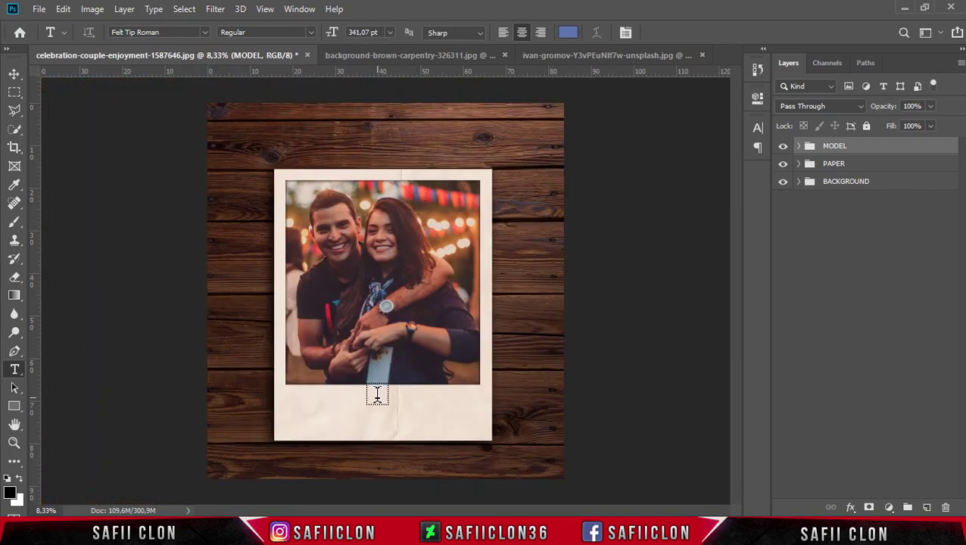
click(341, 410)
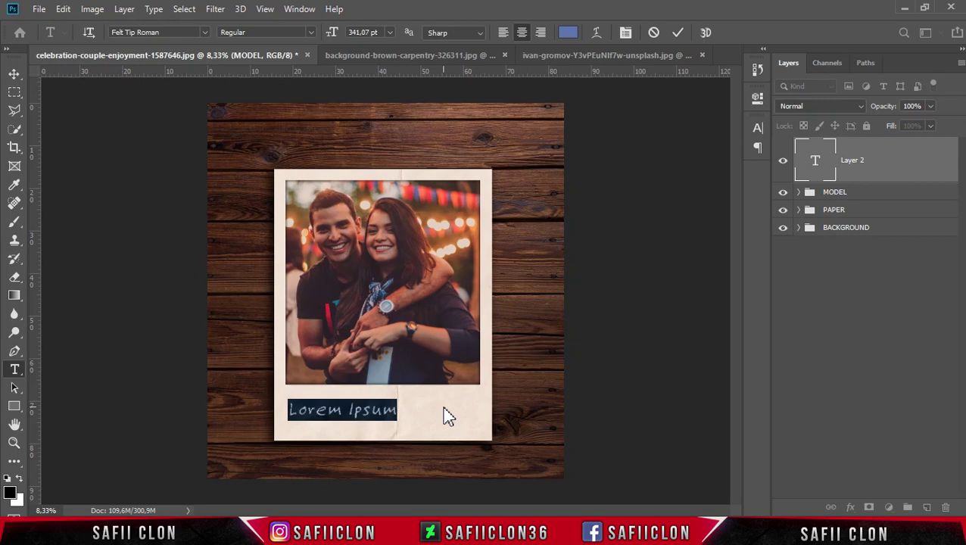
text(2)
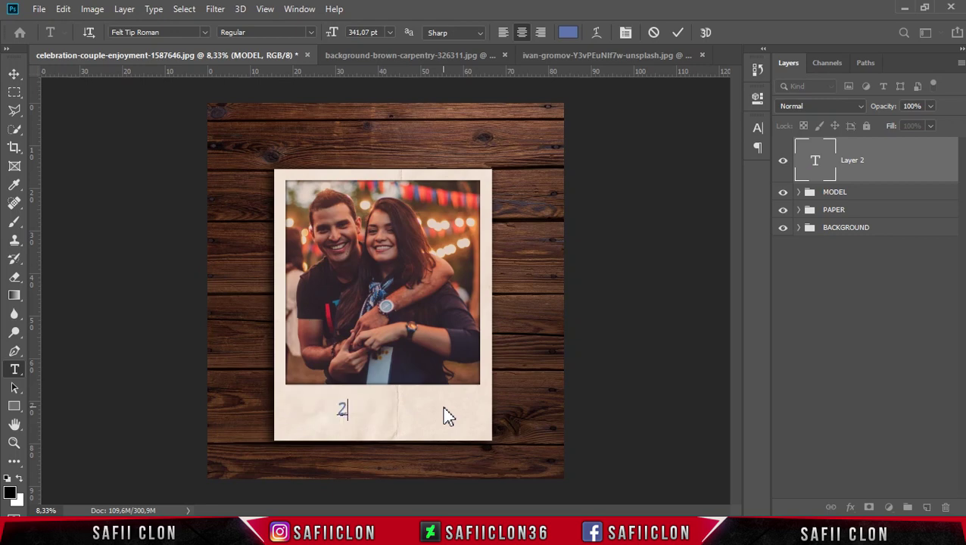
text(.10)
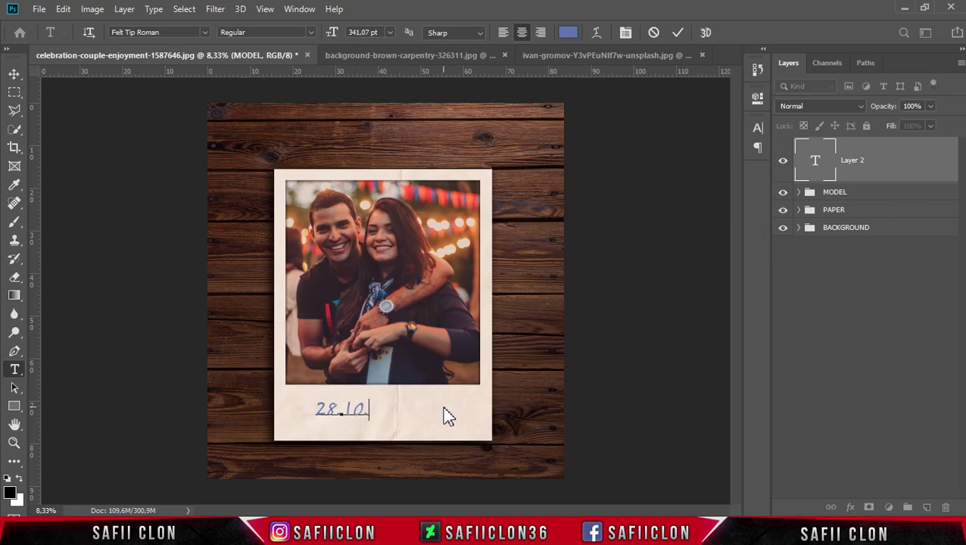
text( .2019)
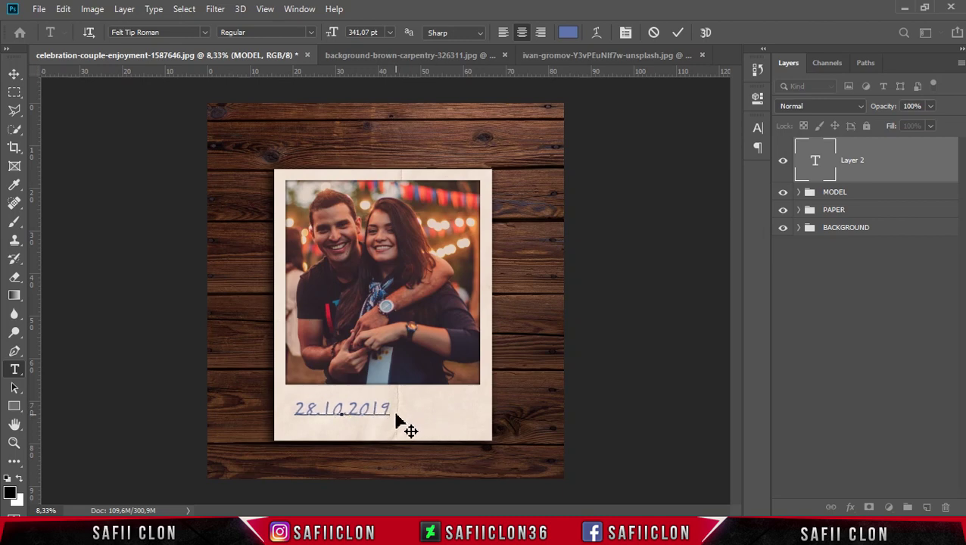
drag(391, 409, 294, 409)
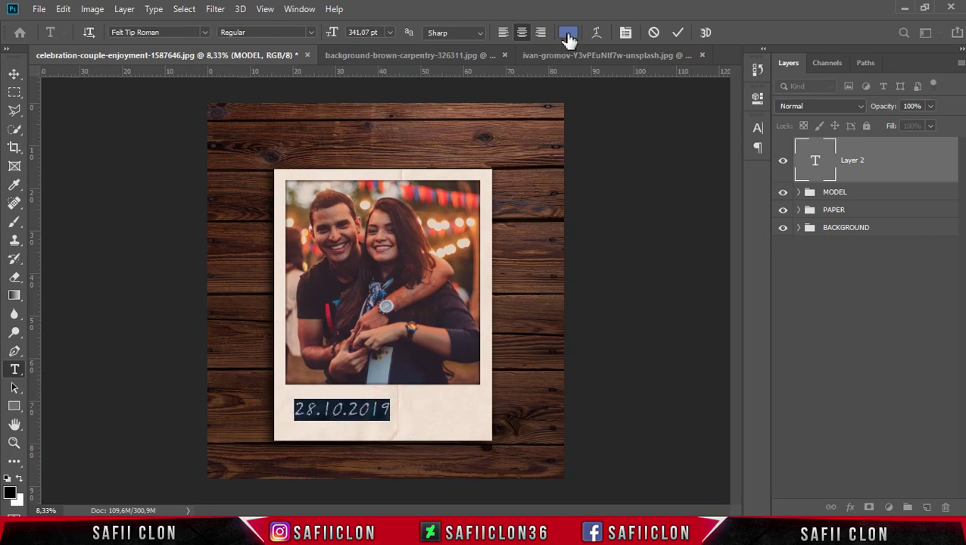
Colour the date text muted purple #6b648d and commit the text.
click(568, 32)
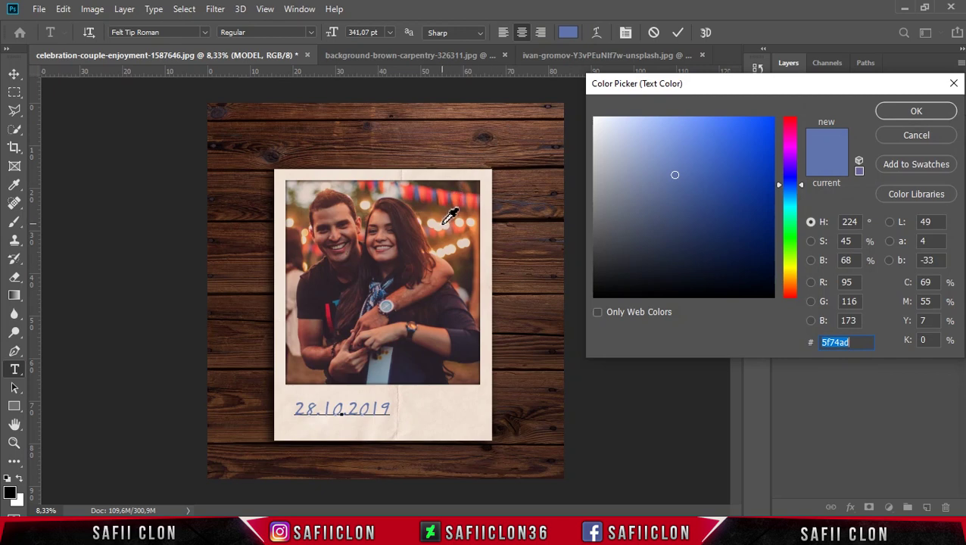
click(437, 225)
click(448, 210)
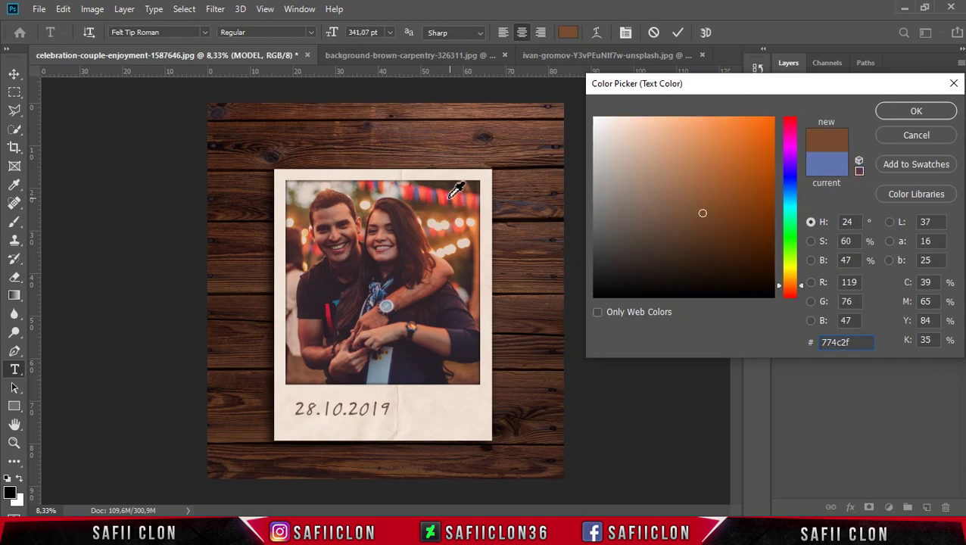
click(441, 201)
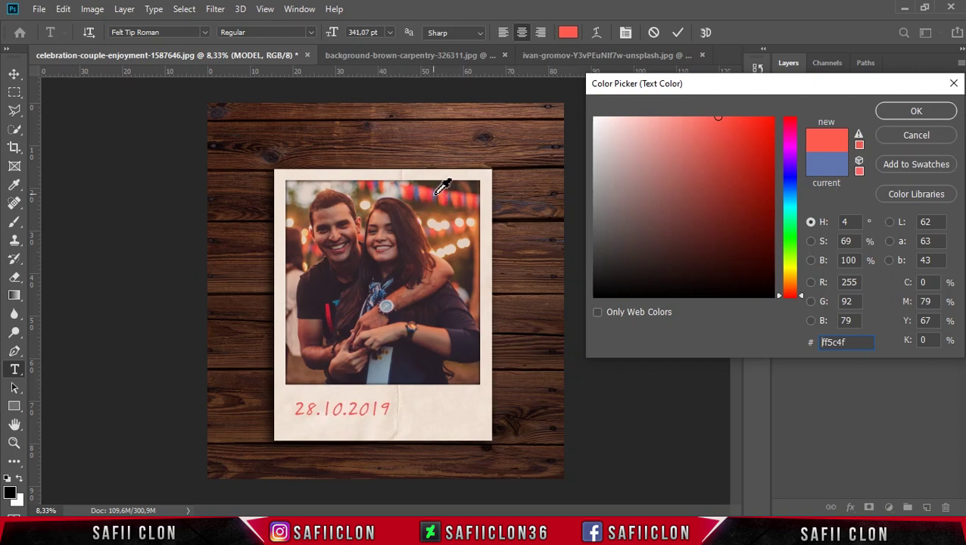
click(436, 193)
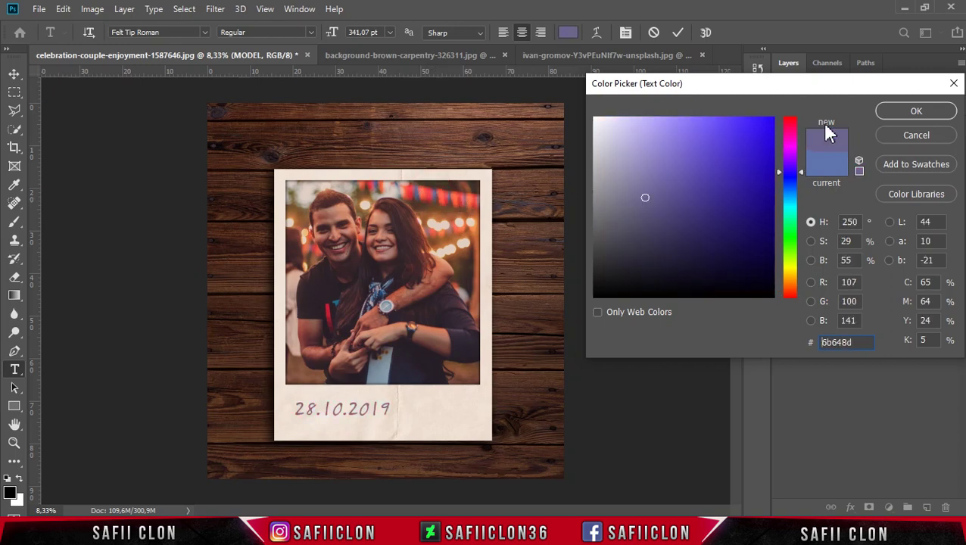
click(900, 111)
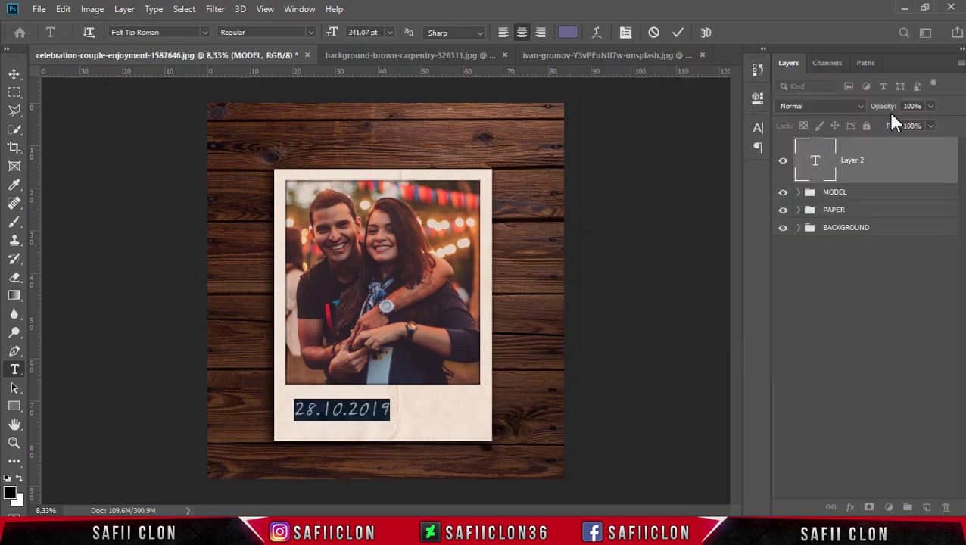
click(678, 32)
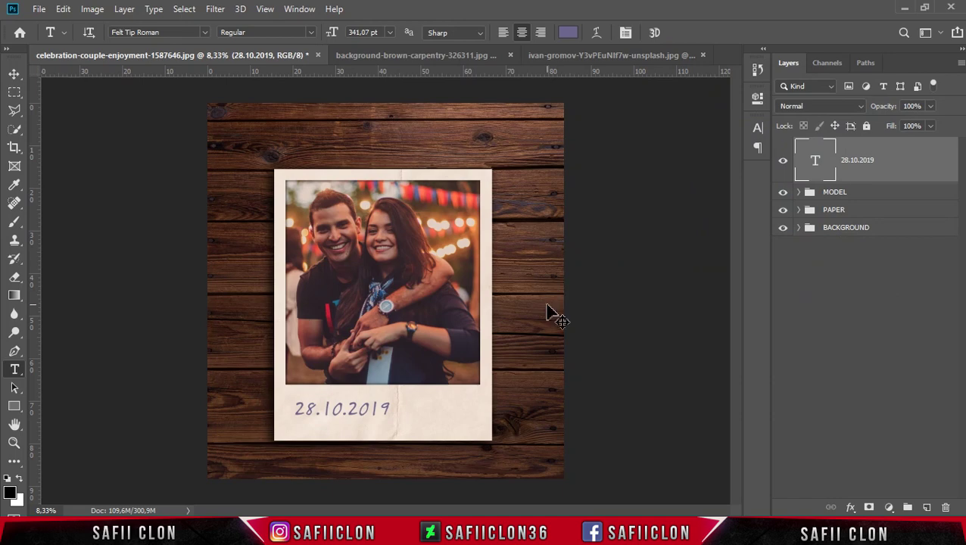
Tilt the date about -3.42°, centre it under the photo, and group its layer.
key(ctrl+t)
drag(377, 408, 393, 413)
scroll(394, 412, up, 1)
drag(442, 431, 452, 424)
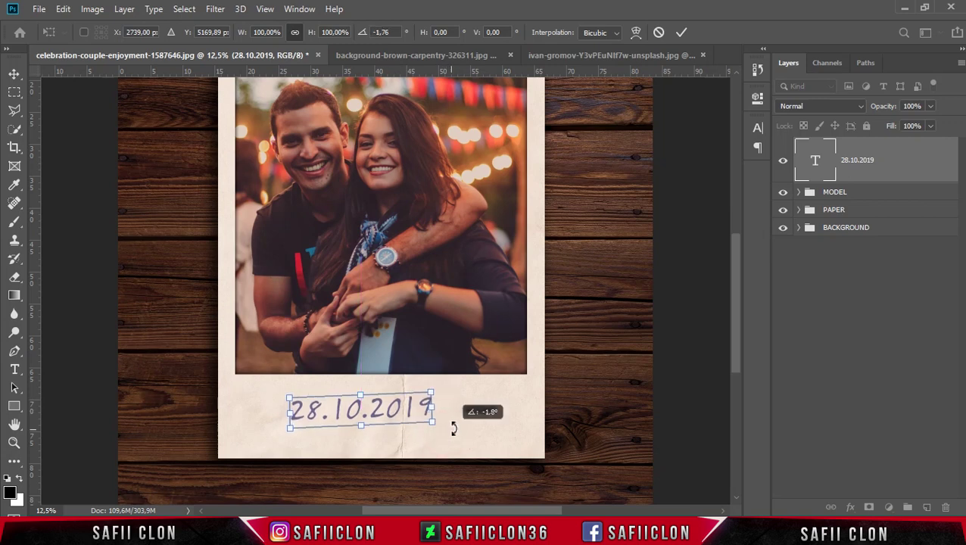
drag(393, 416, 398, 415)
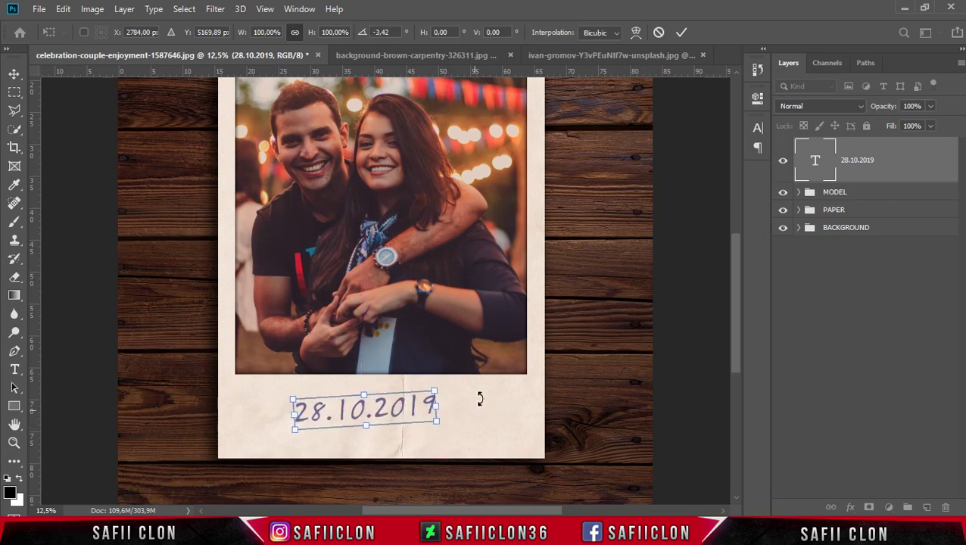
click(682, 34)
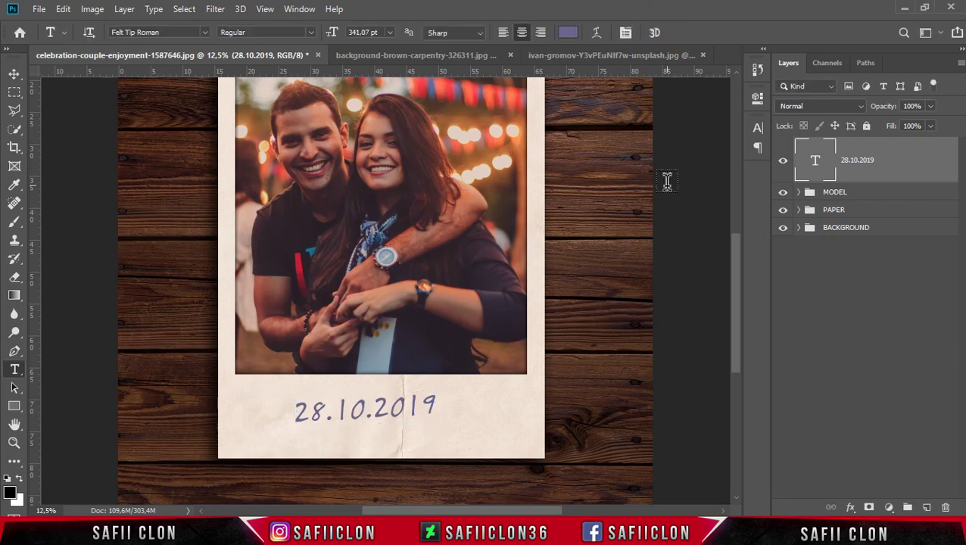
key(ctrl+g)
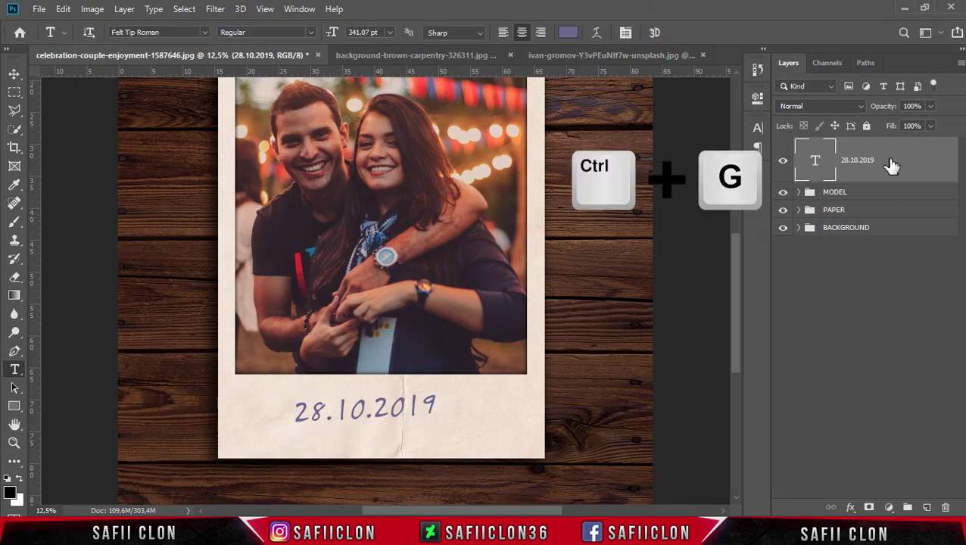
Rename the date's group TEXT, collapse it, and check its visibility.
double_click(836, 146)
text(TEXT)
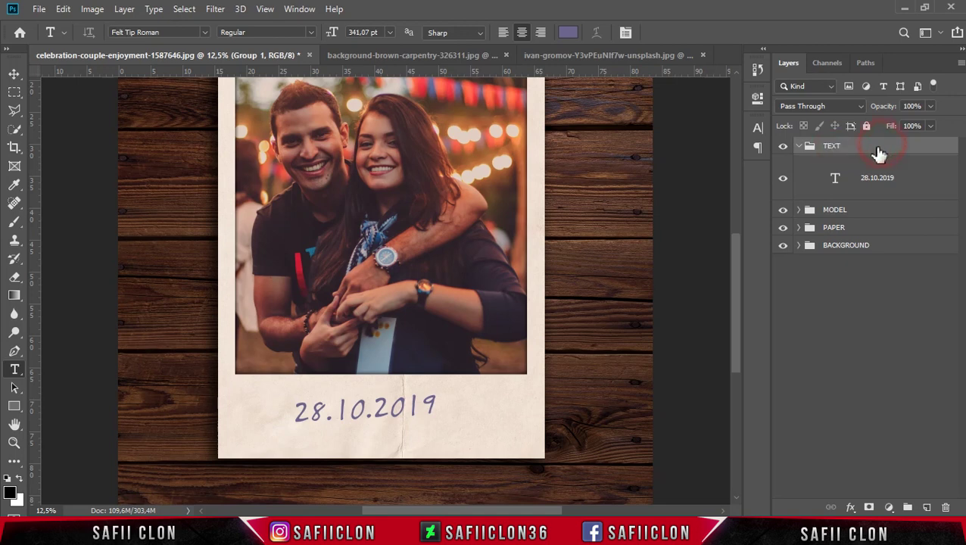
key(Return)
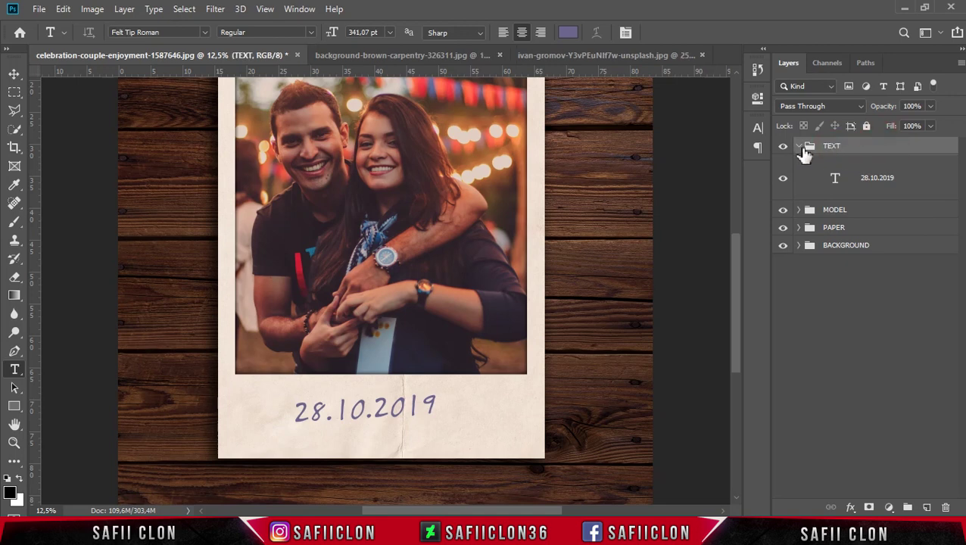
click(798, 147)
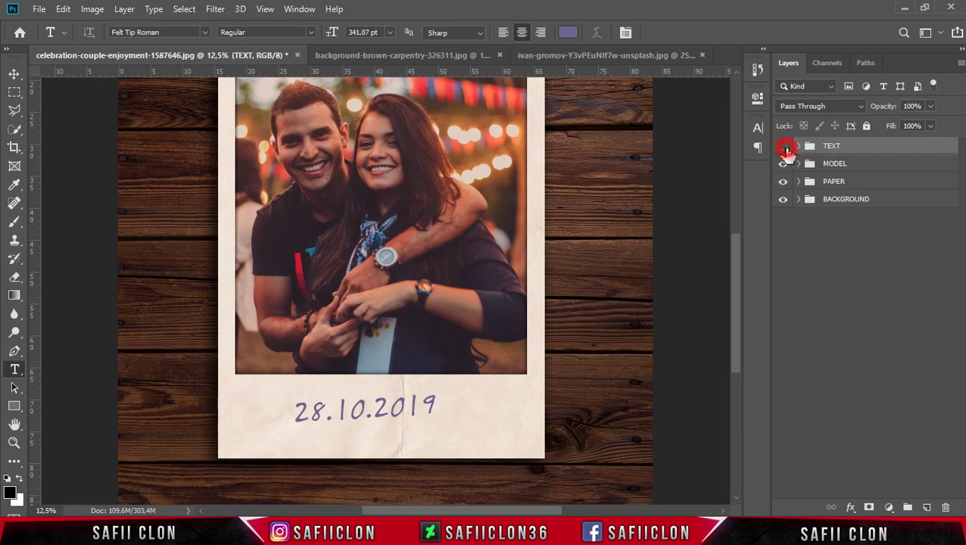
click(786, 147)
click(784, 147)
key(ctrl+minus)
key(ctrl+minus)
key(ctrl+plus)
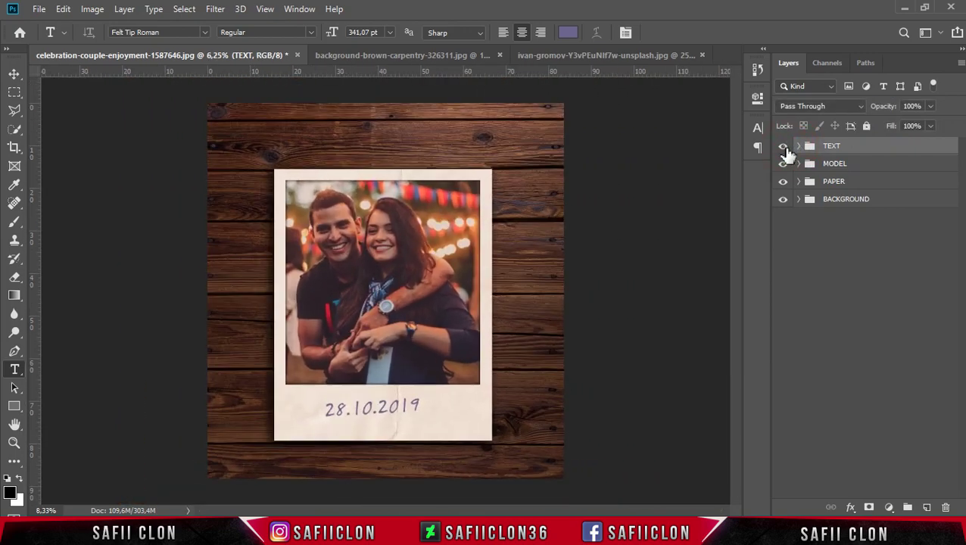
Add a reversed radial Gradient Fill at 133% scale, centre shifted toward the upper right.
click(889, 509)
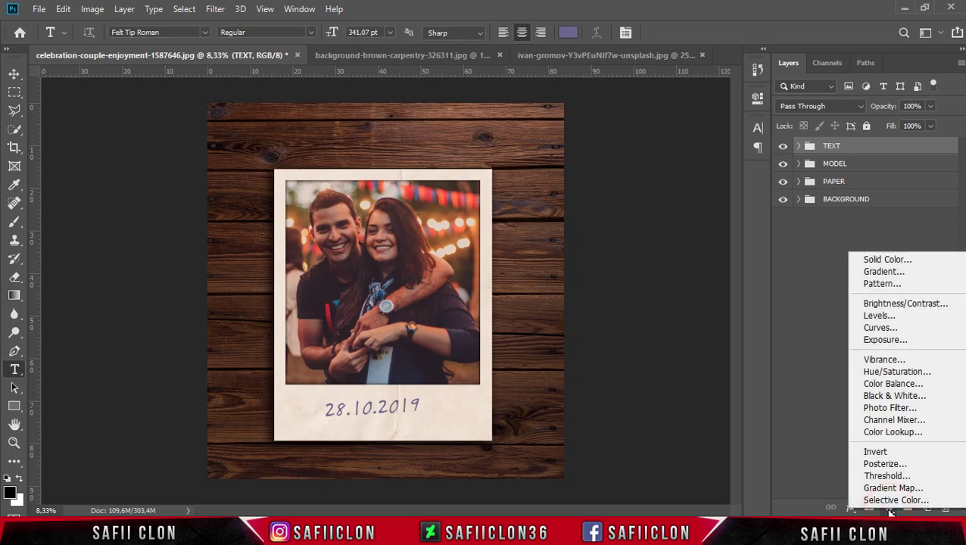
click(885, 272)
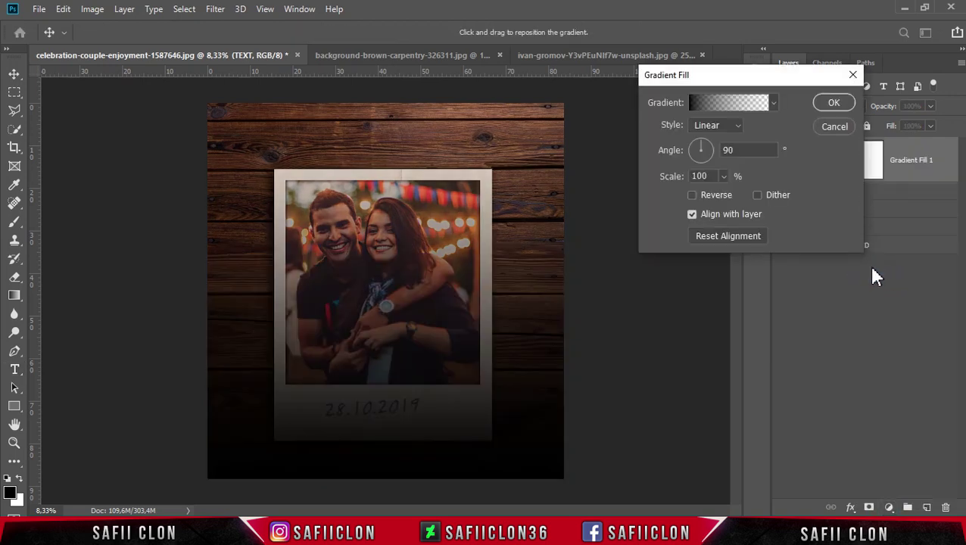
click(772, 104)
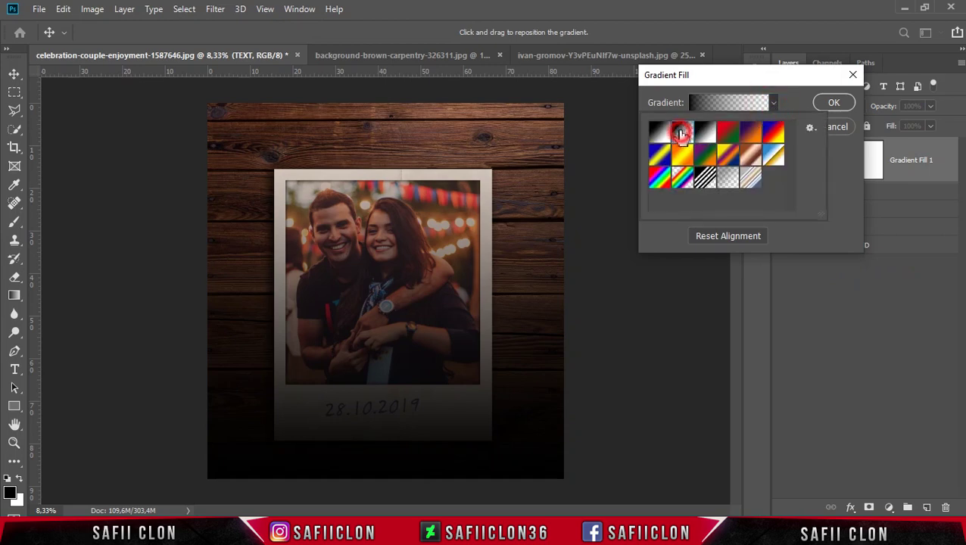
click(773, 104)
click(728, 126)
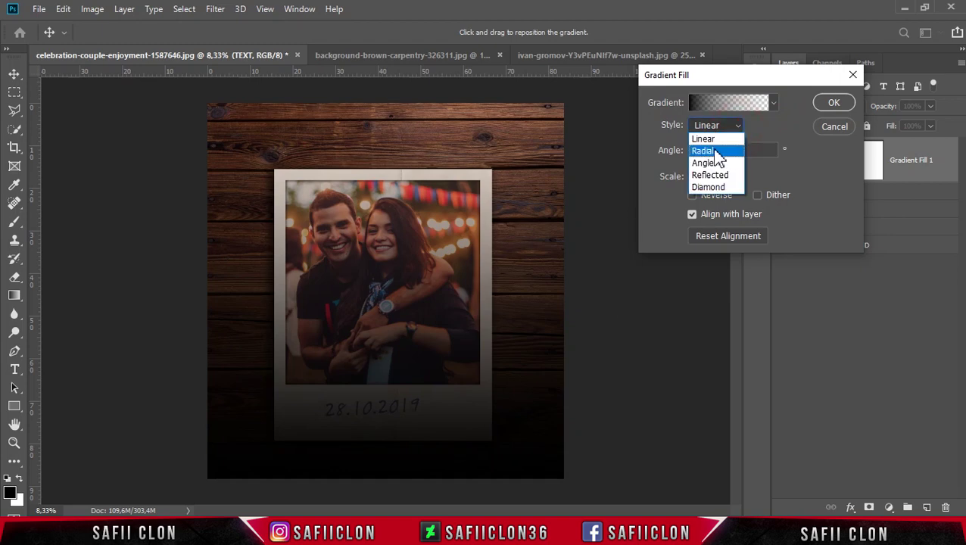
click(718, 150)
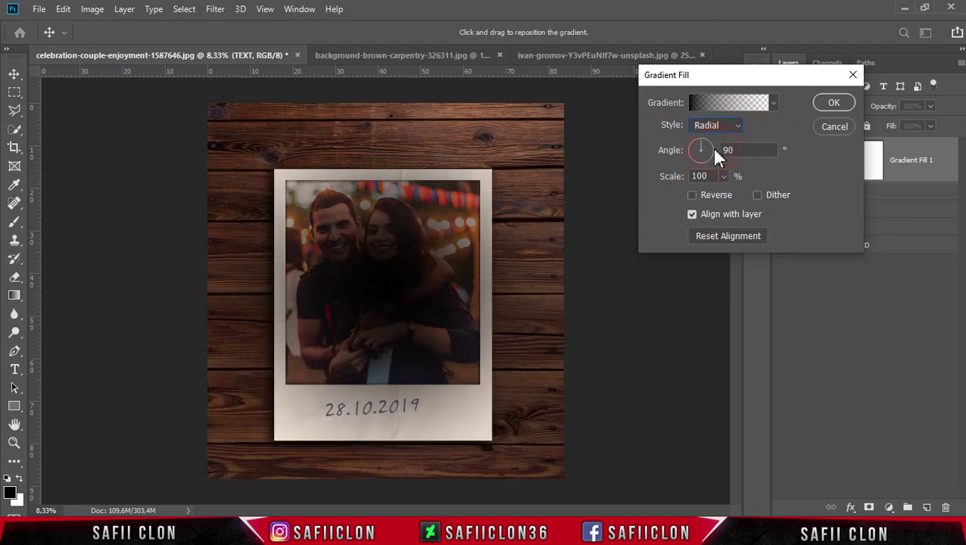
click(692, 195)
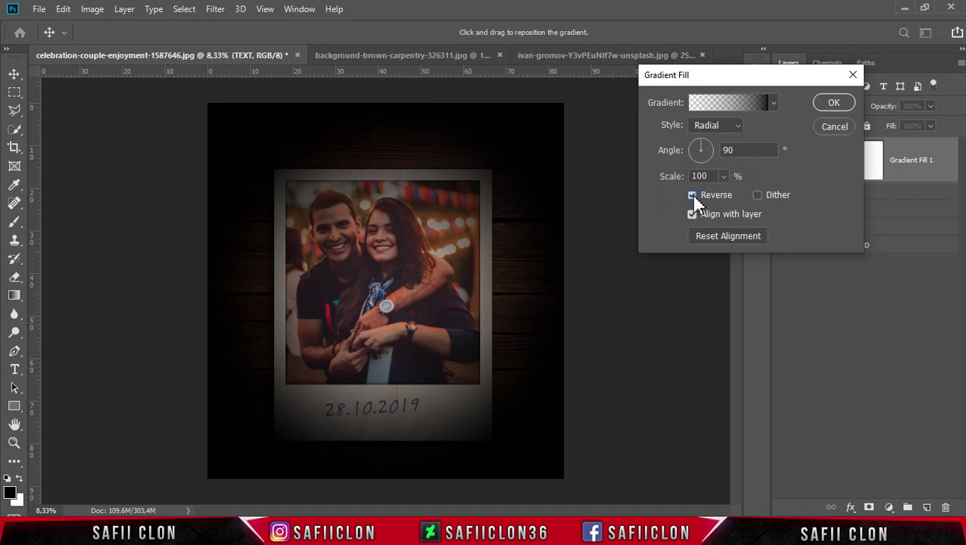
mouse_move(432, 275)
mouse_down()
mouse_move(491, 183)
mouse_move(489, 210)
mouse_up()
click(725, 177)
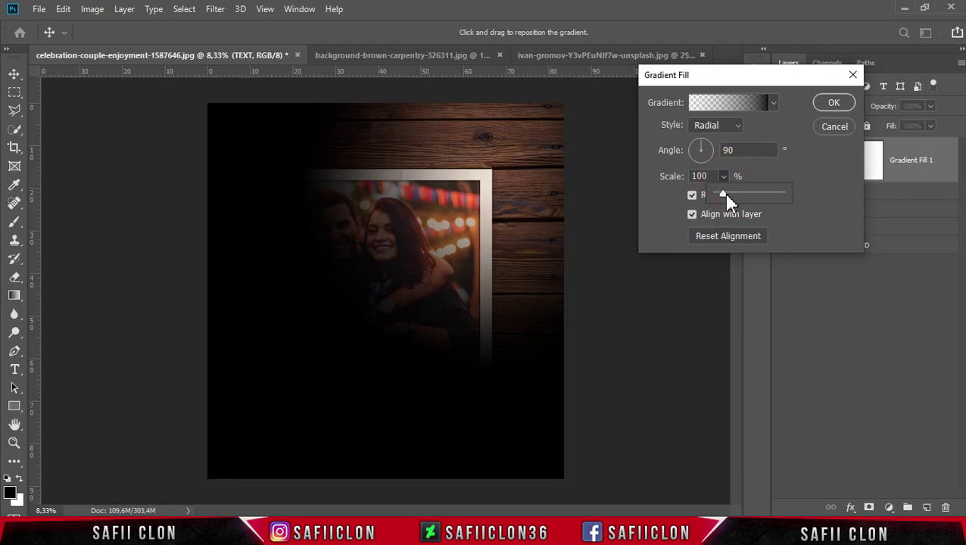
drag(728, 194, 724, 193)
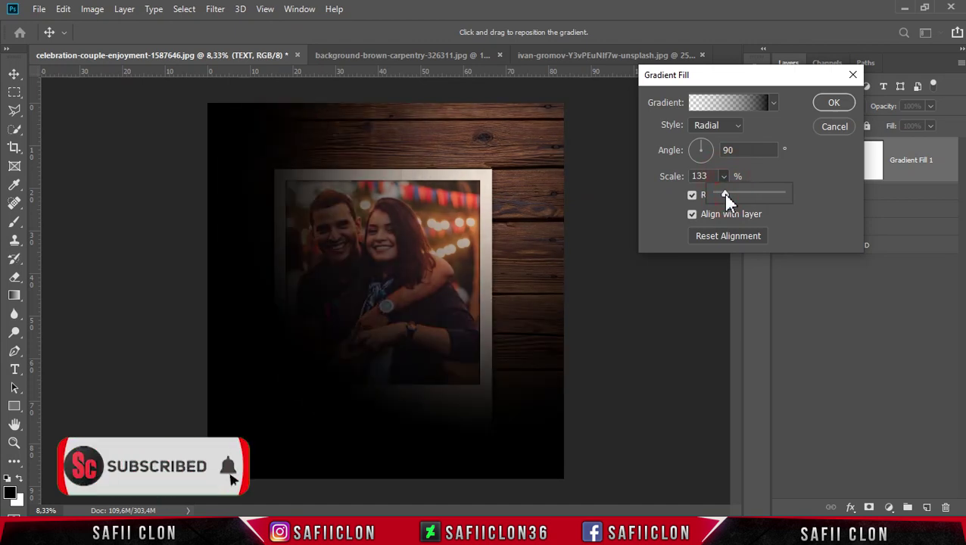
click(759, 159)
click(831, 103)
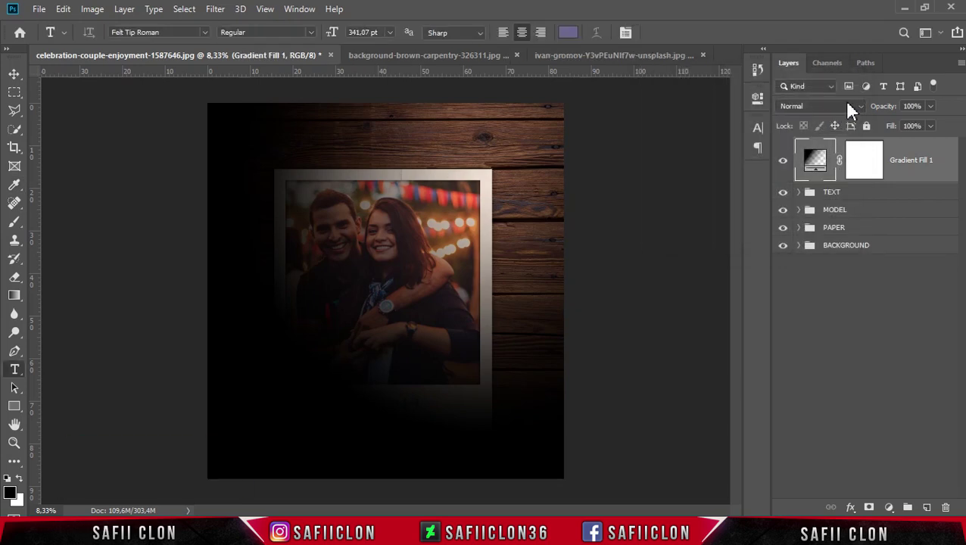
Set Gradient Fill 1 to Soft Light at 22% fill and compare it on and off.
click(848, 106)
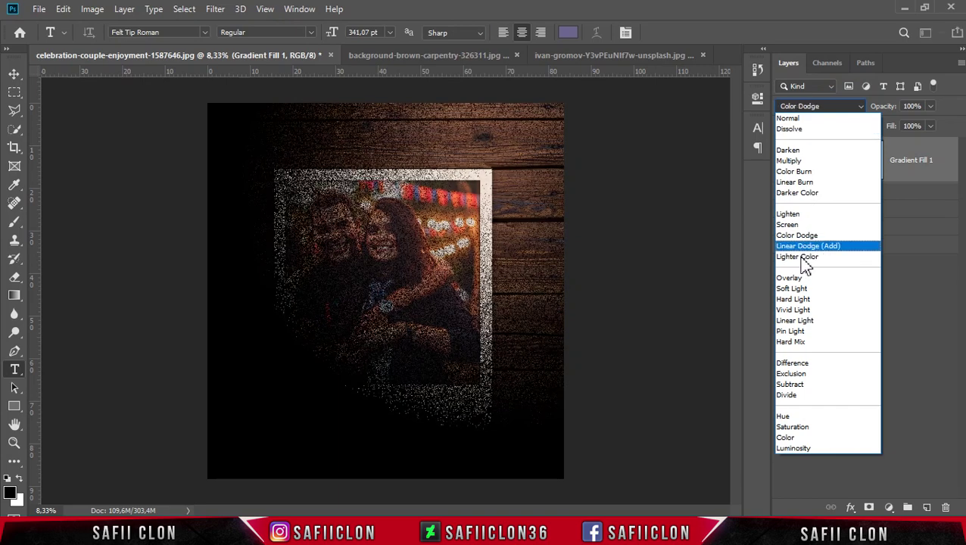
click(798, 291)
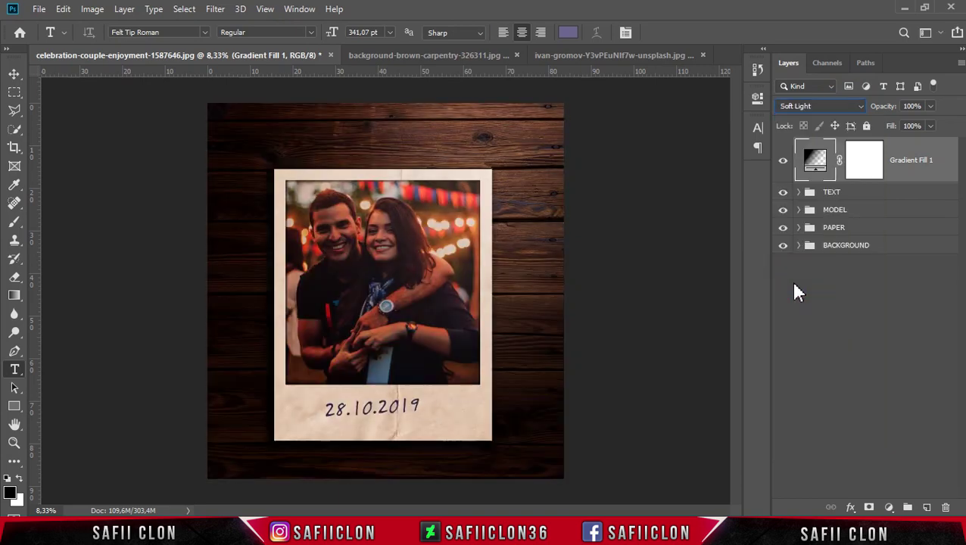
click(931, 126)
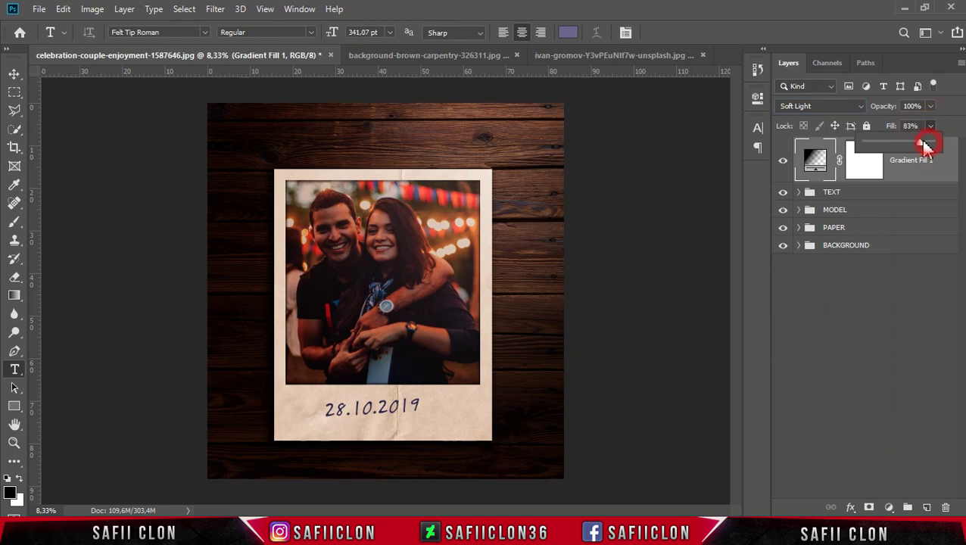
drag(889, 140, 881, 141)
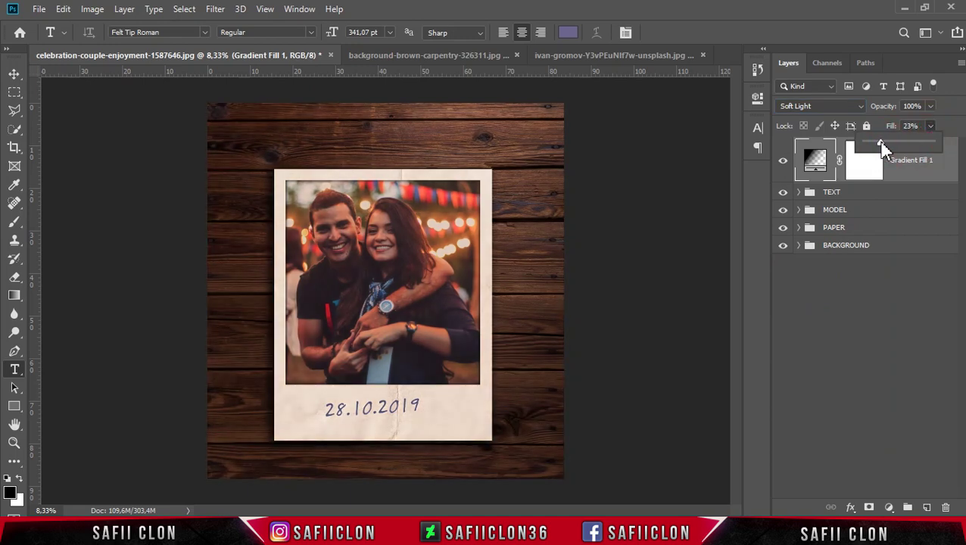
click(914, 175)
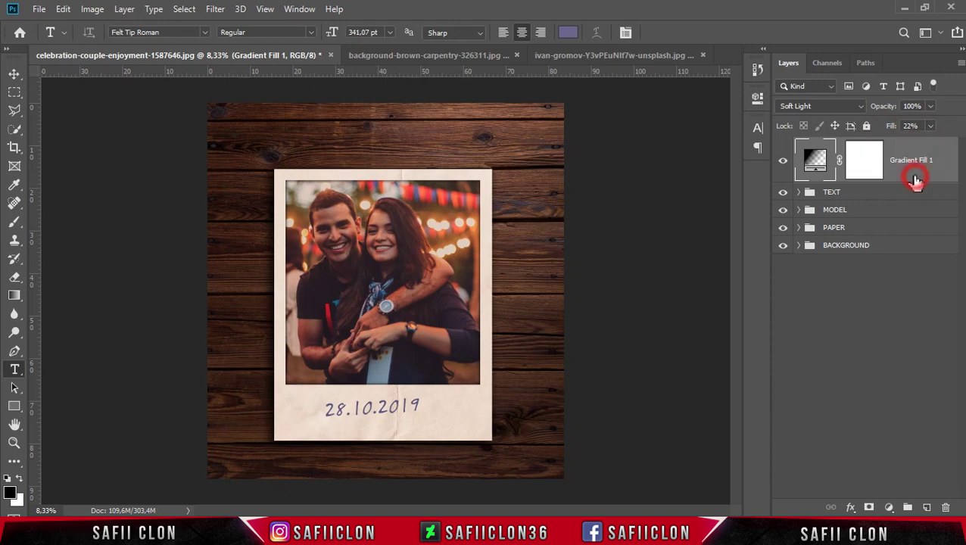
click(782, 165)
click(783, 165)
click(783, 165)
click(782, 165)
click(888, 507)
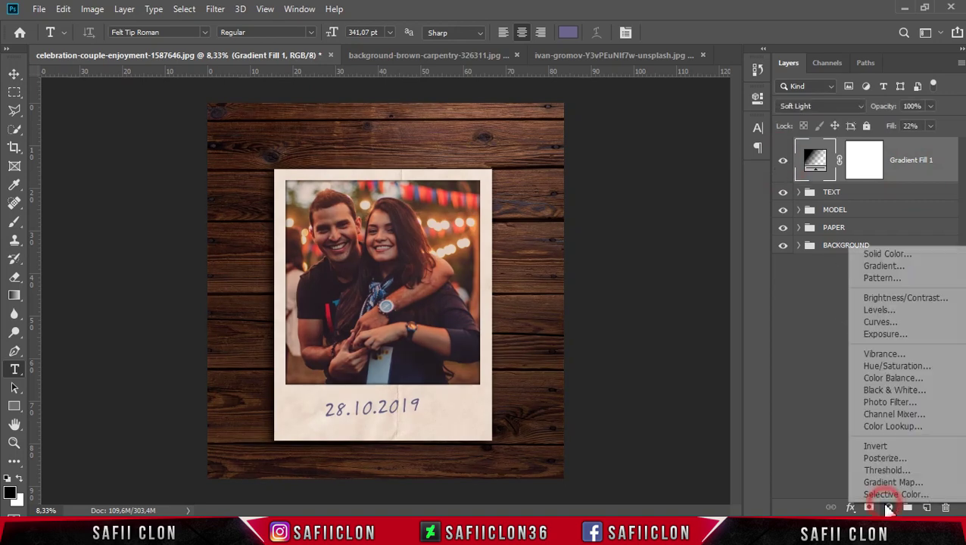
Add an Exposure adjustment layer with its Offset nudged to about +0.0088.
click(882, 334)
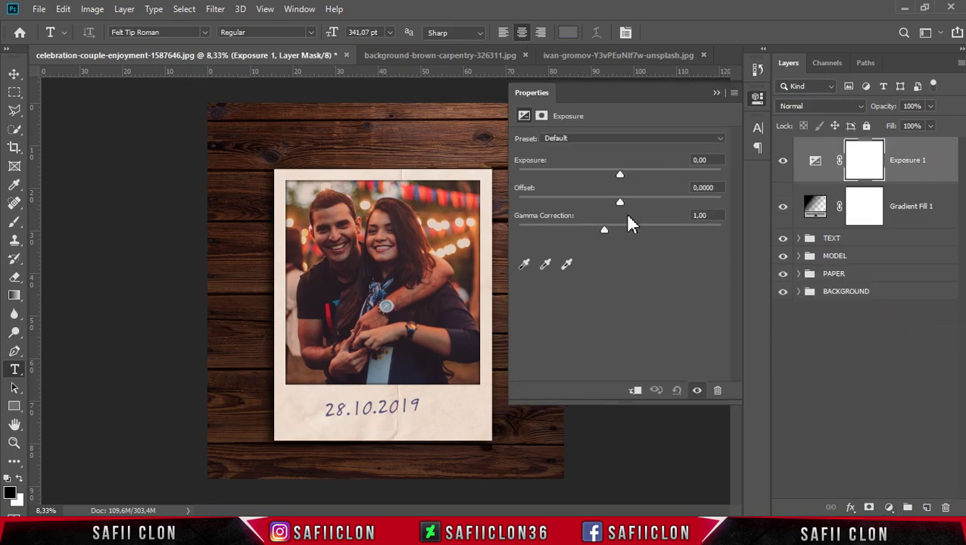
drag(622, 202, 623, 202)
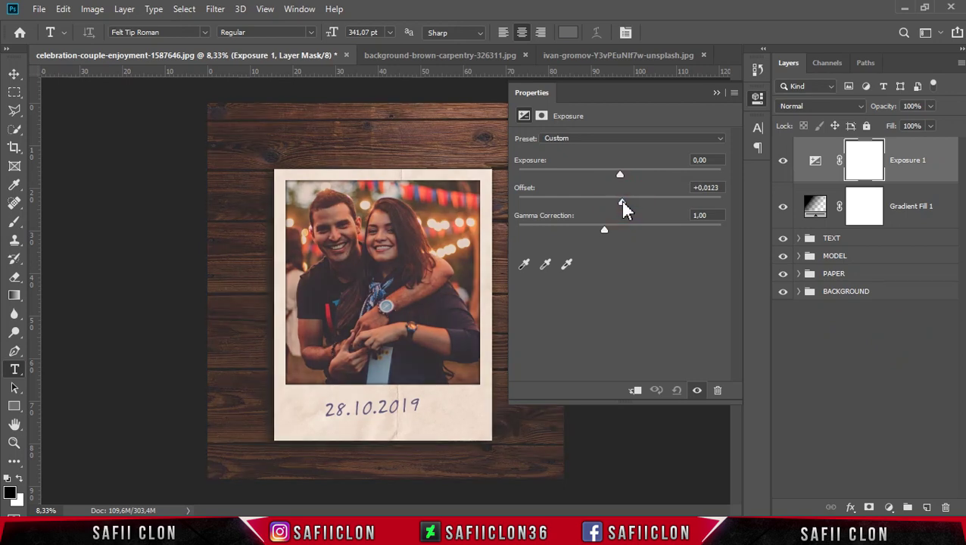
drag(622, 203, 621, 203)
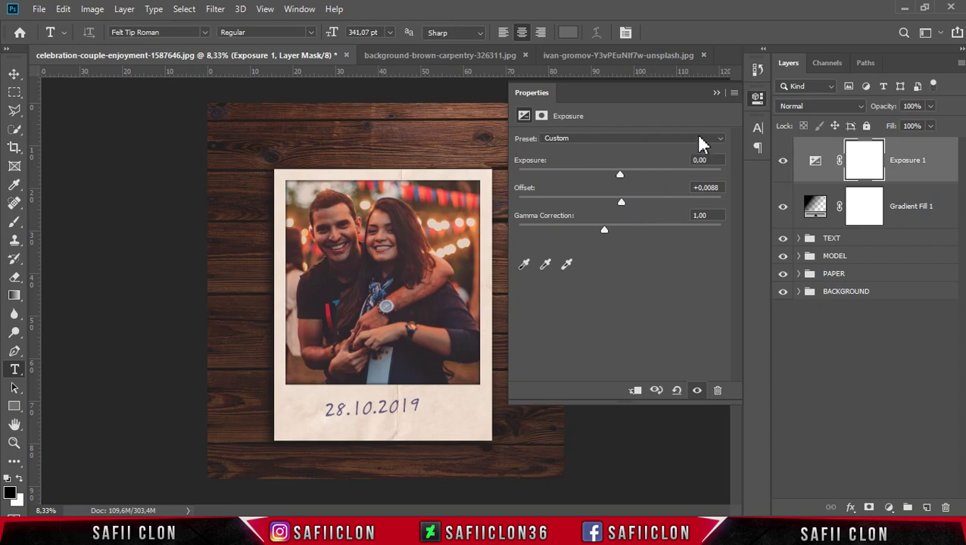
click(717, 93)
Toggle Exposure 1's visibility off and on twice to compare the faded look.
click(783, 165)
click(783, 163)
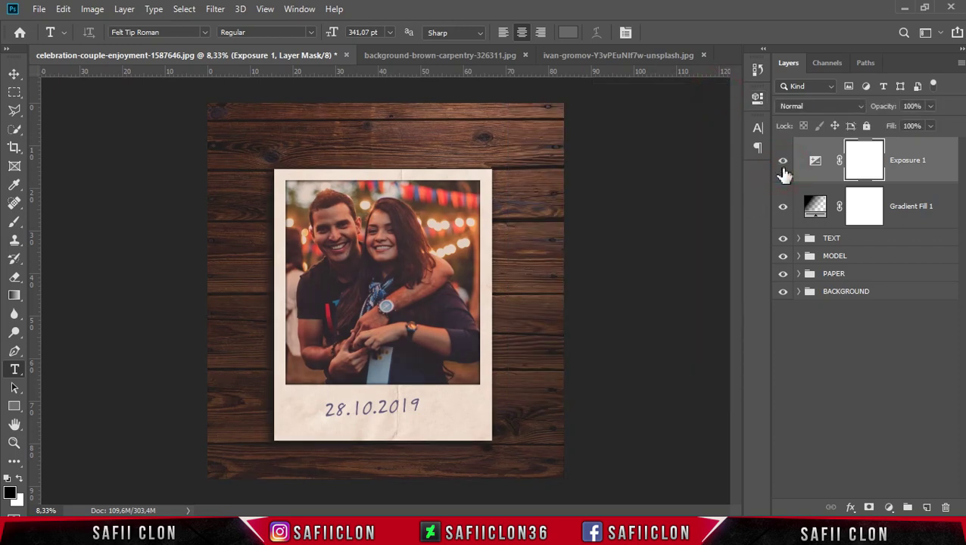
click(784, 162)
click(784, 163)
key(ctrl+plus)
key(ctrl+plus)
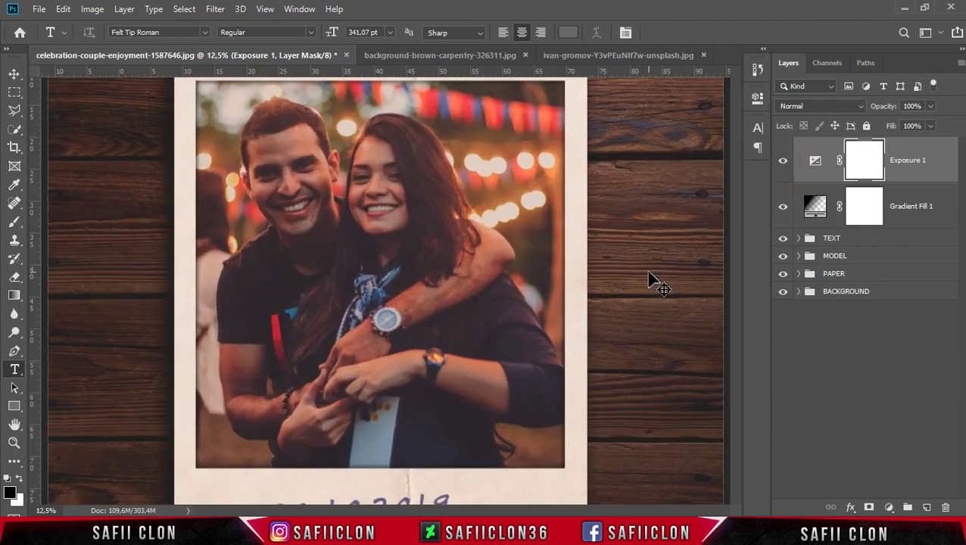
key(ctrl+minus)
key(ctrl+minus)
key(ctrl+minus)
key(ctrl+plus)
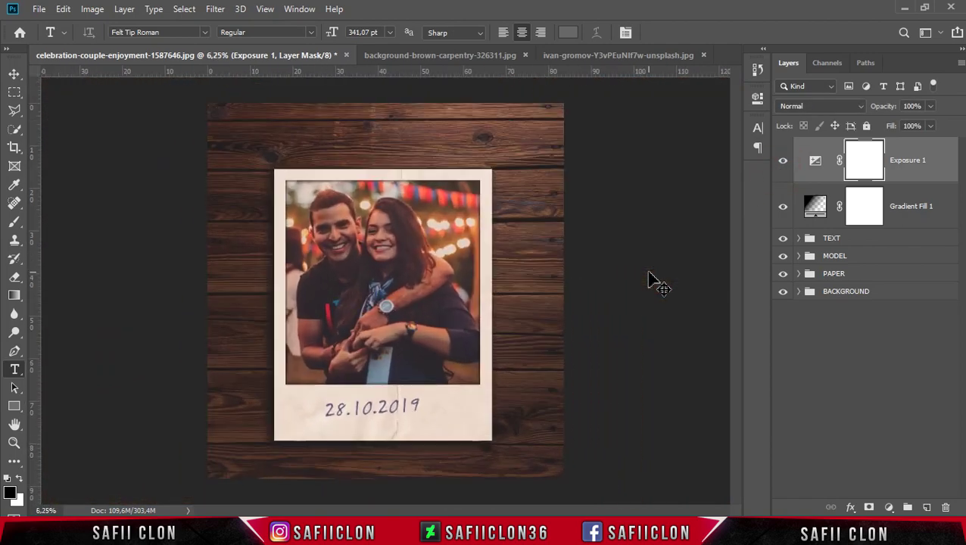